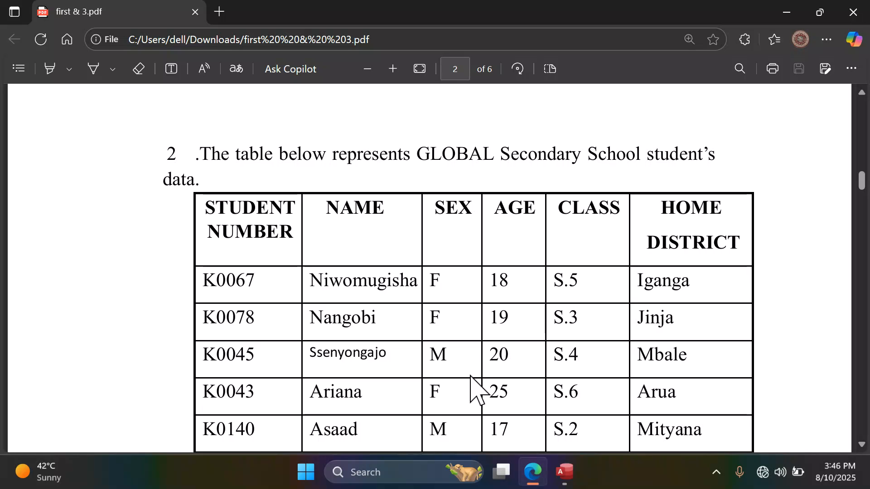
Read through question 2 of the PDF, covering the student data table and tasks (a) to (i).
{"action": "scroll", "coordinate": [471, 376], "scroll_direction": "down", "scroll_amount": 6}
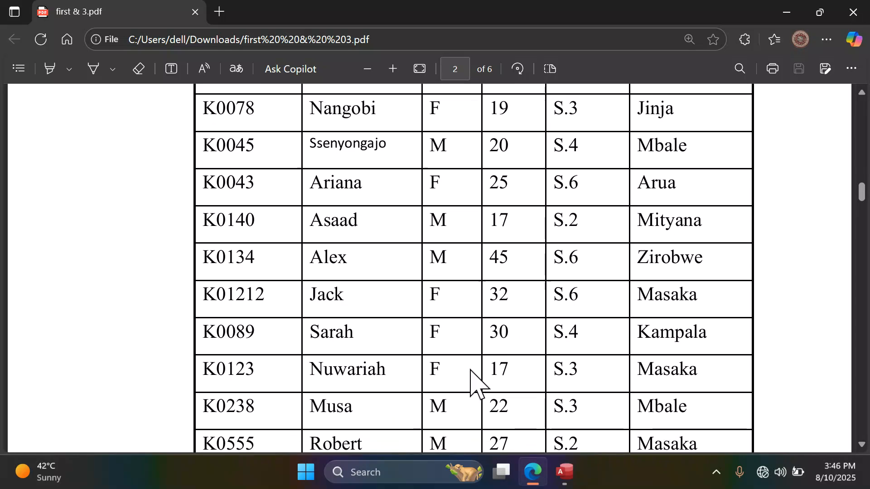
{"action": "scroll", "coordinate": [471, 376], "scroll_direction": "down", "scroll_amount": 3}
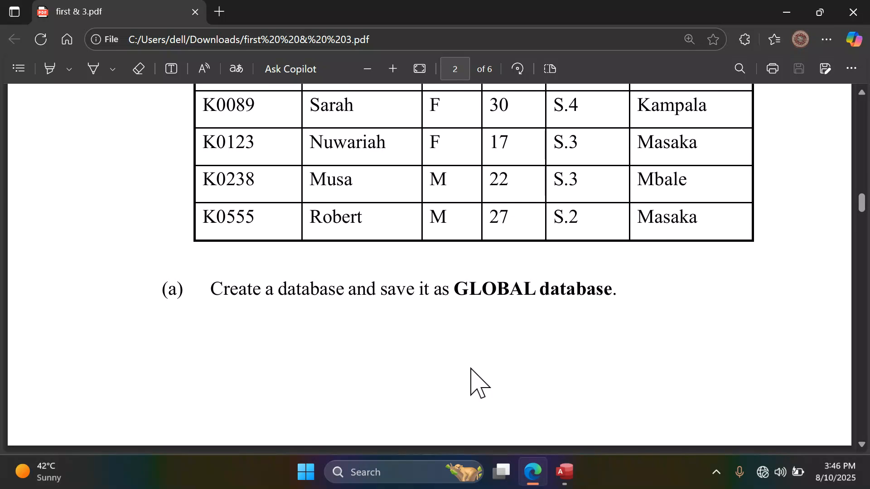
{"action": "scroll", "coordinate": [471, 376], "scroll_direction": "up", "scroll_amount": 1}
{"action": "scroll", "coordinate": [472, 378], "scroll_direction": "down", "scroll_amount": 10}
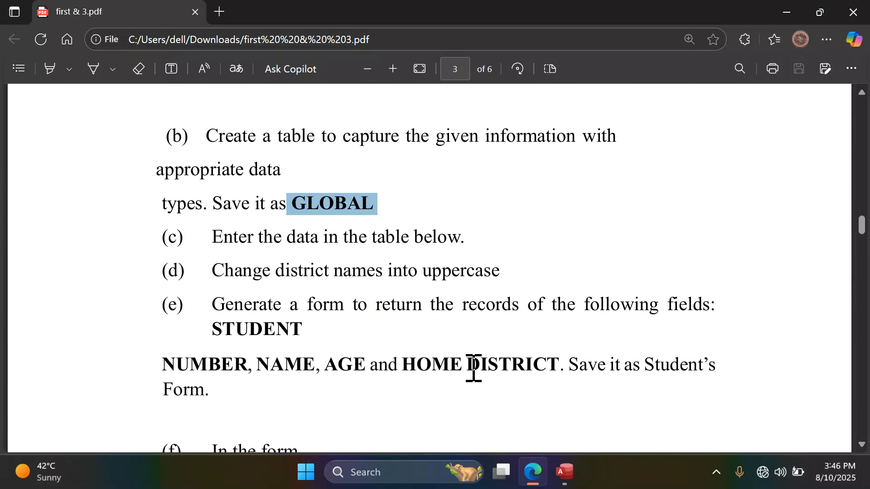
{"action": "scroll", "coordinate": [473, 367], "scroll_direction": "up", "scroll_amount": 4}
{"action": "scroll", "coordinate": [473, 368], "scroll_direction": "down", "scroll_amount": 6}
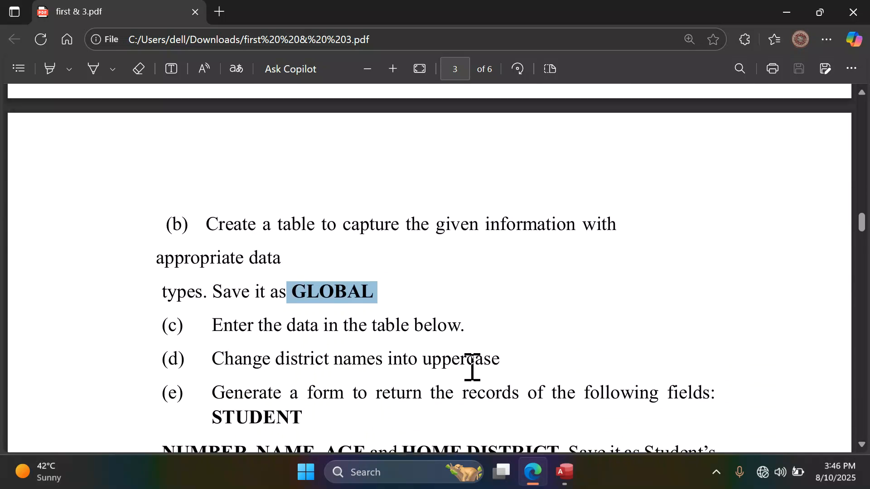
{"action": "scroll", "coordinate": [472, 367], "scroll_direction": "down", "scroll_amount": 9}
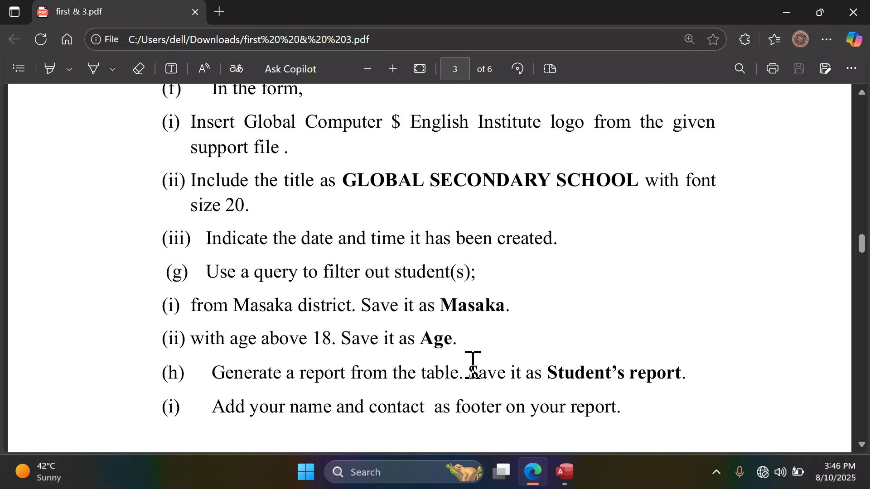
{"action": "scroll", "coordinate": [473, 367], "scroll_direction": "up", "scroll_amount": 8}
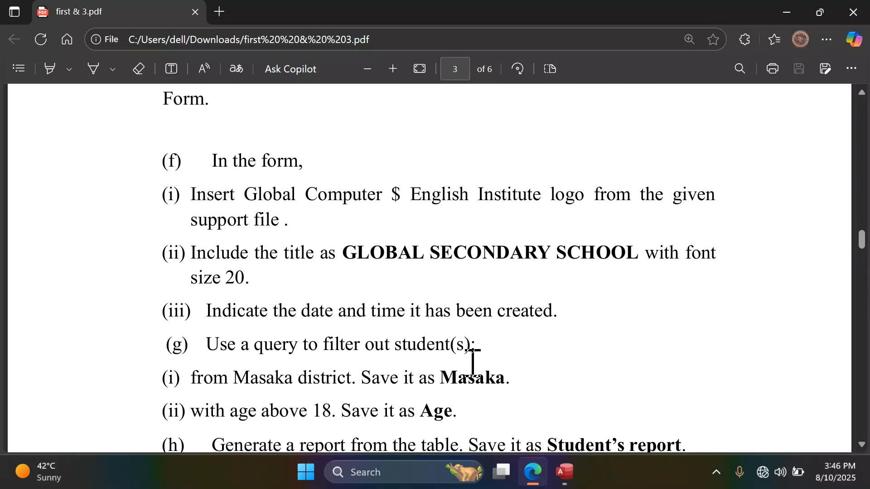
{"action": "scroll", "coordinate": [472, 367], "scroll_direction": "up", "scroll_amount": 20}
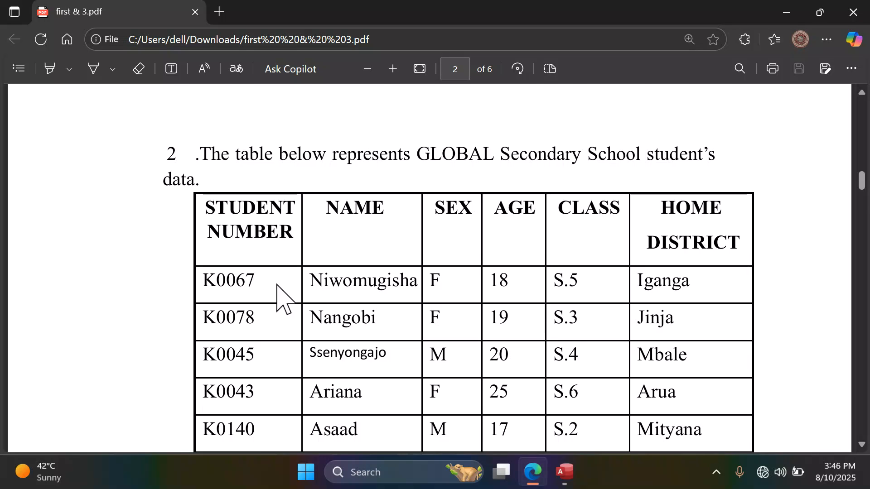
Review the student table's columns and records again, along with the instructions for creating the database and the GLOBAL table.
{"action": "scroll", "coordinate": [277, 285], "scroll_direction": "down", "scroll_amount": 2}
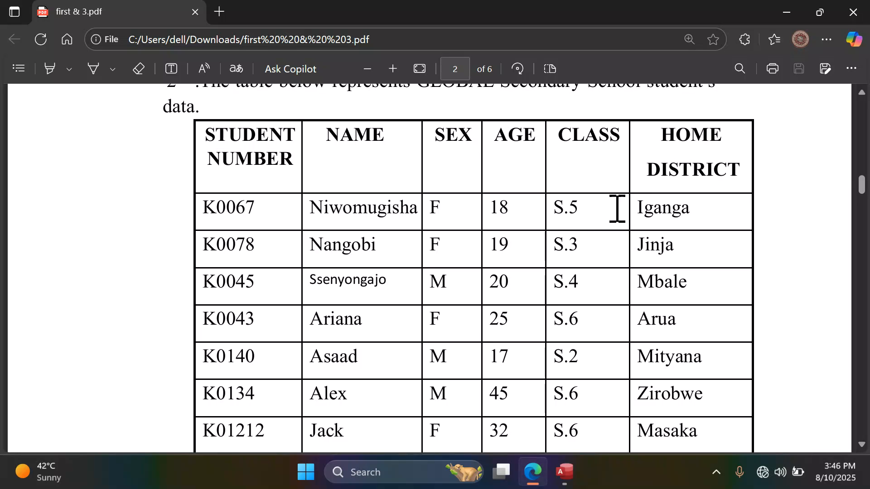
{"action": "scroll", "coordinate": [552, 245], "scroll_direction": "down", "scroll_amount": 8}
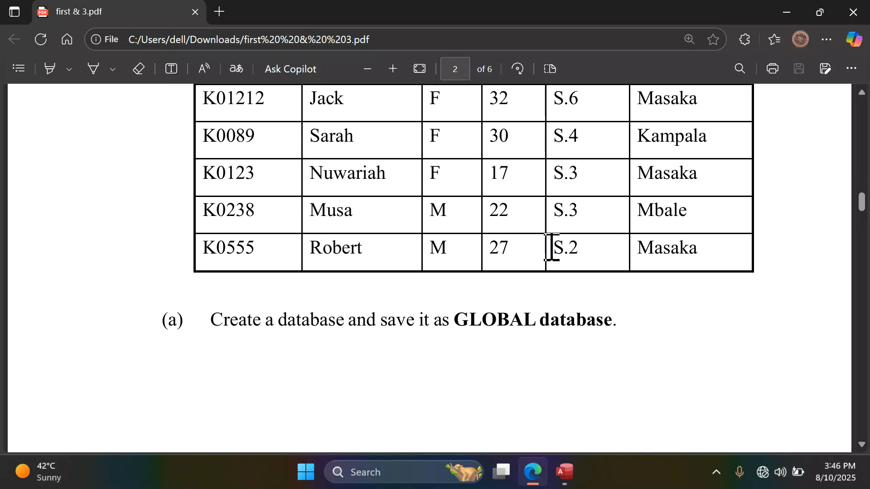
{"action": "scroll", "coordinate": [551, 247], "scroll_direction": "down", "scroll_amount": 3}
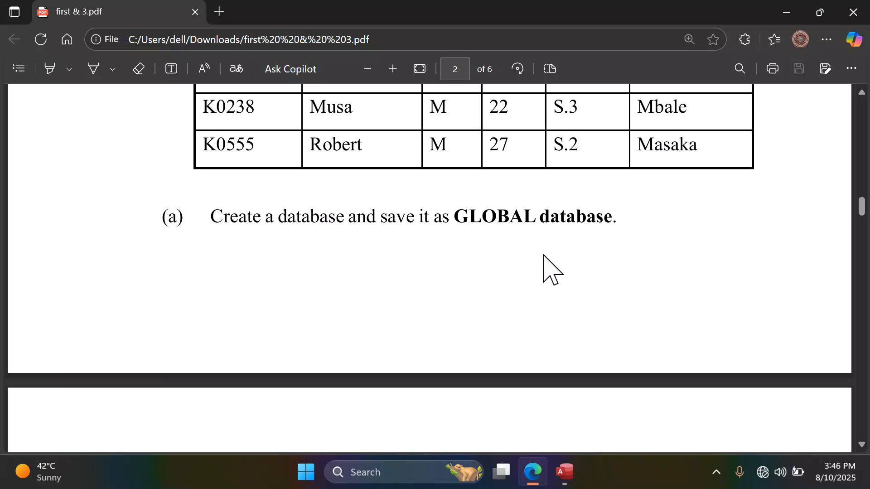
{"action": "scroll", "coordinate": [546, 271], "scroll_direction": "down", "scroll_amount": 7}
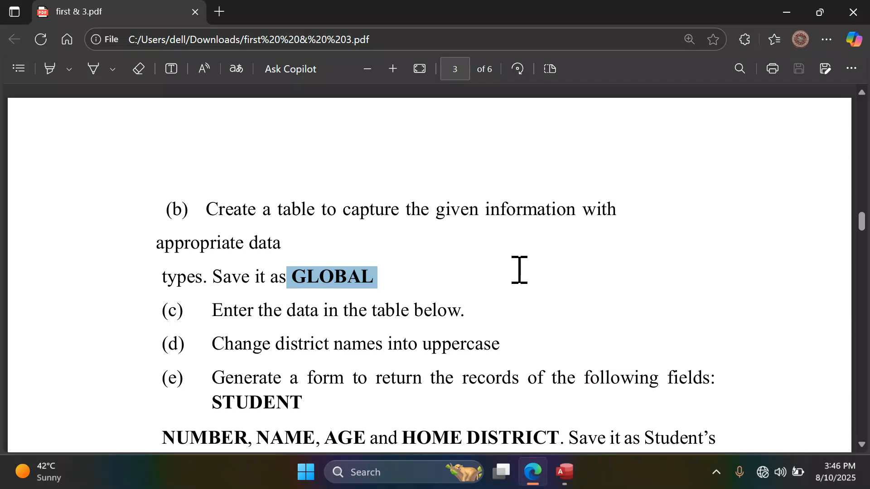
{"action": "left_click", "coordinate": [520, 270]}
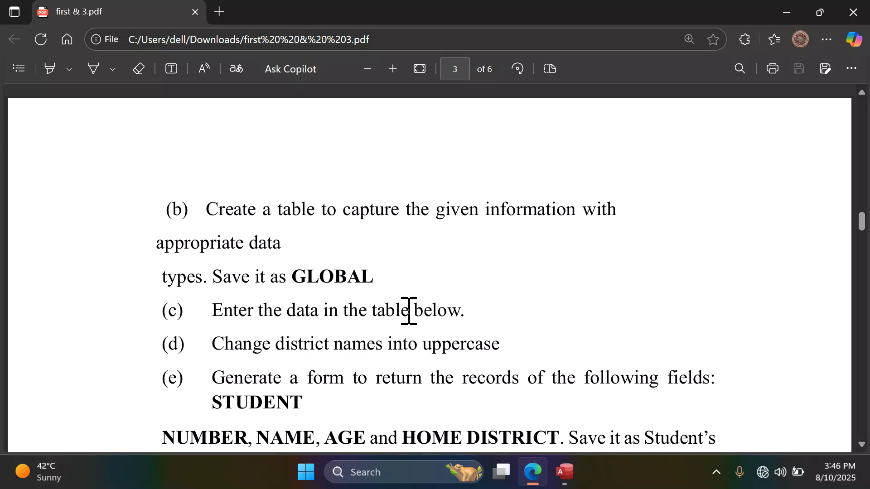
{"action": "scroll", "coordinate": [409, 311], "scroll_direction": "up", "scroll_amount": 10}
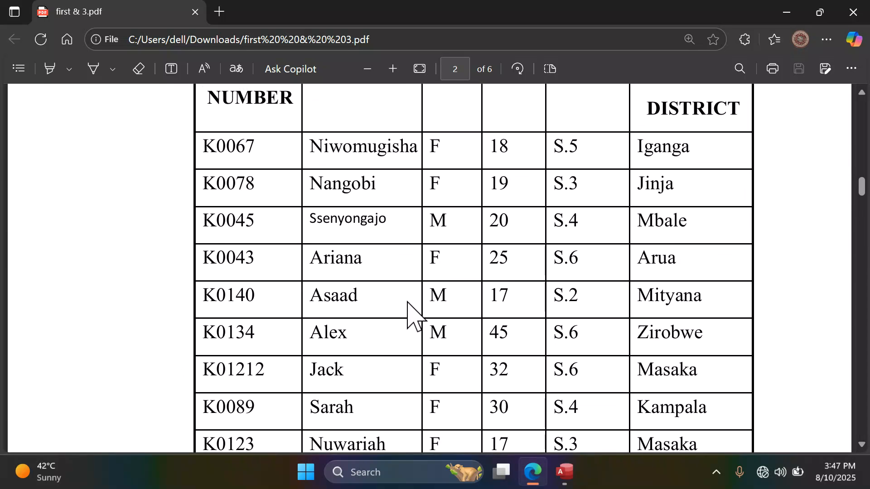
{"action": "scroll", "coordinate": [409, 312], "scroll_direction": "up", "scroll_amount": 2}
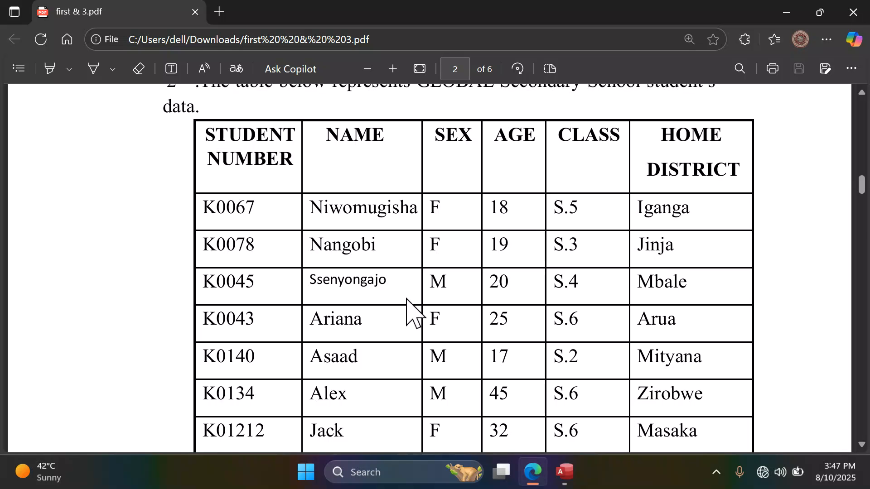
{"action": "scroll", "coordinate": [403, 309], "scroll_direction": "up", "scroll_amount": 5}
{"action": "scroll", "coordinate": [402, 302], "scroll_direction": "down", "scroll_amount": 2}
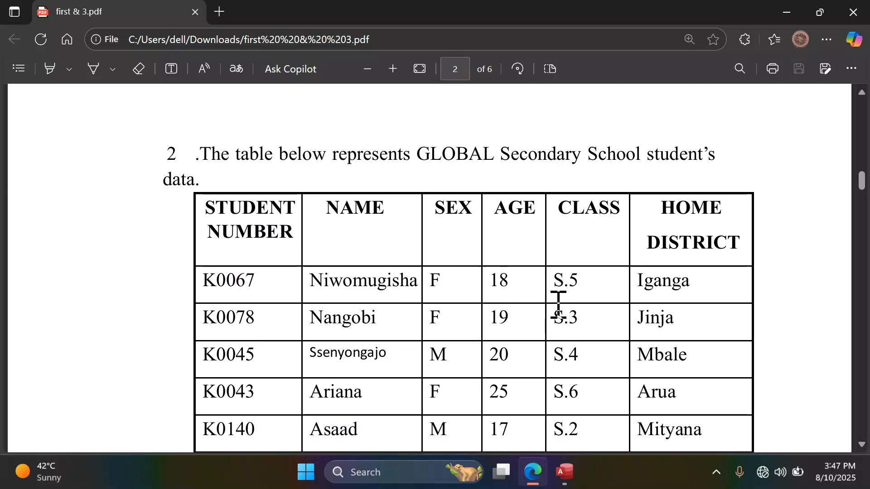
{"action": "scroll", "coordinate": [552, 301], "scroll_direction": "down", "scroll_amount": 2}
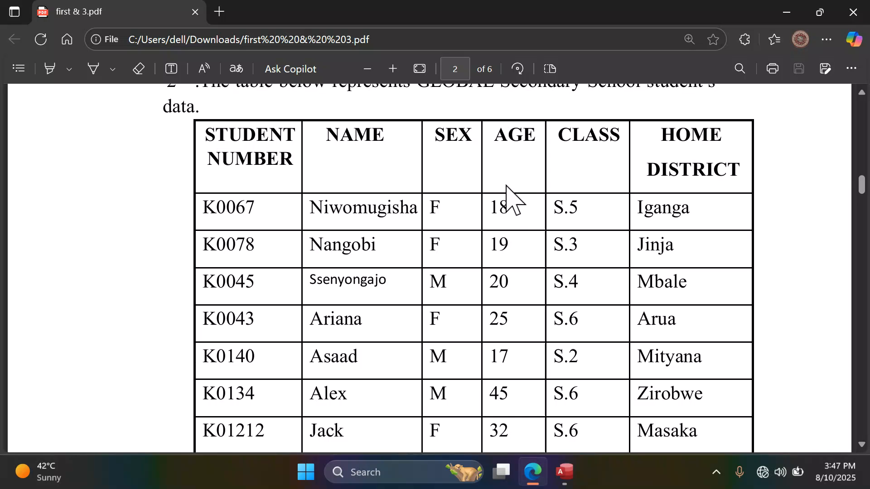
{"action": "scroll", "coordinate": [482, 256], "scroll_direction": "down", "scroll_amount": 1}
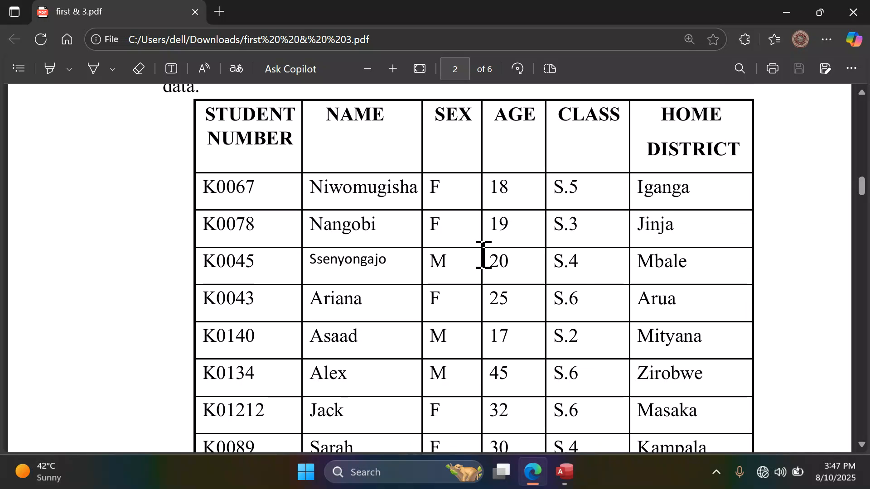
{"action": "scroll", "coordinate": [483, 259], "scroll_direction": "down", "scroll_amount": 4}
{"action": "scroll", "coordinate": [324, 195], "scroll_direction": "up", "scroll_amount": 6}
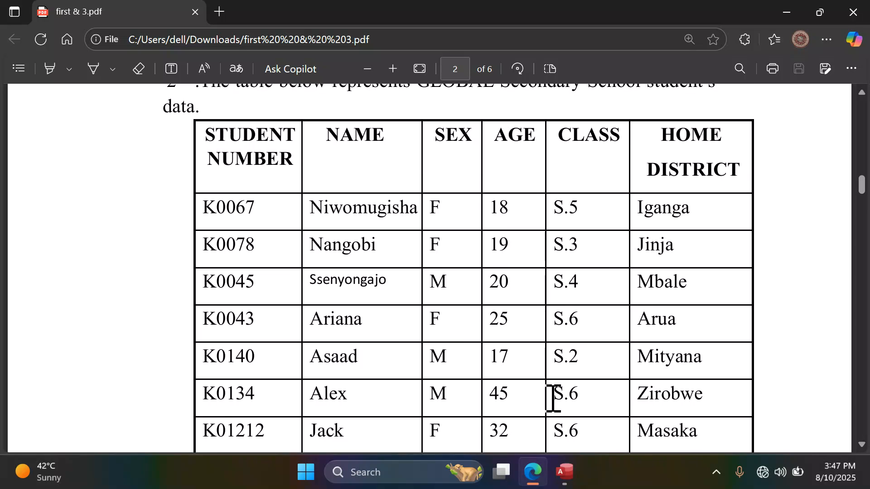
Switch to Access and start a blank database with the file name GLOBAL Database.
{"action": "mouse_move", "coordinate": [565, 472]}
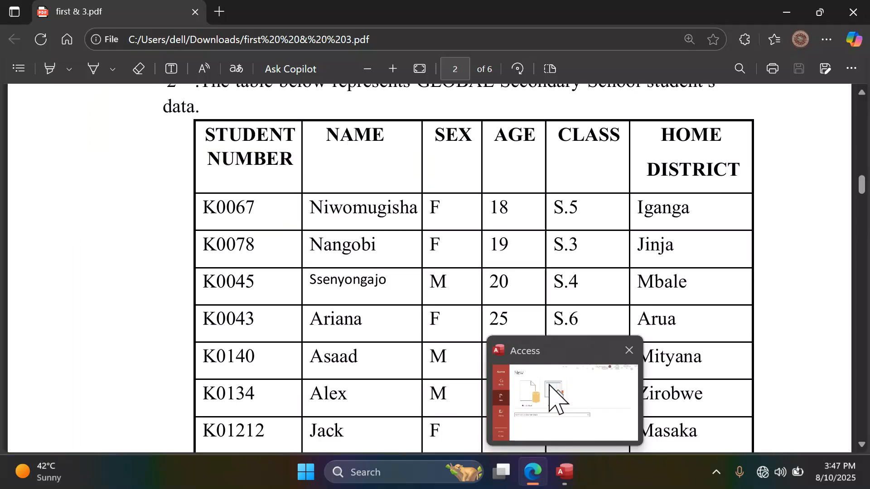
{"action": "mouse_move", "coordinate": [550, 403]}
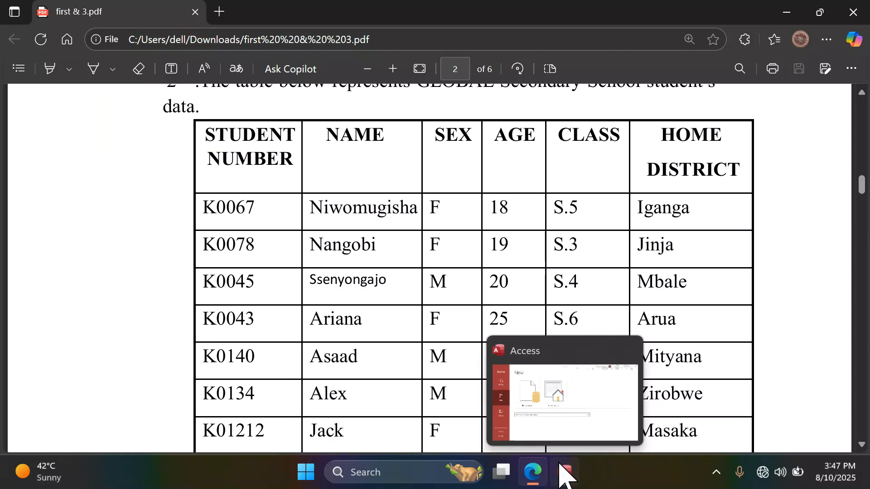
{"action": "left_click", "coordinate": [561, 471]}
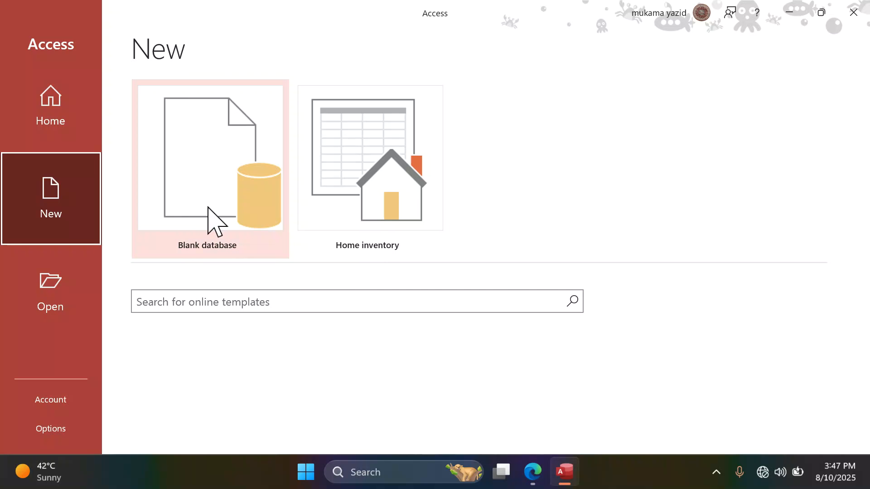
{"action": "left_click", "coordinate": [204, 183]}
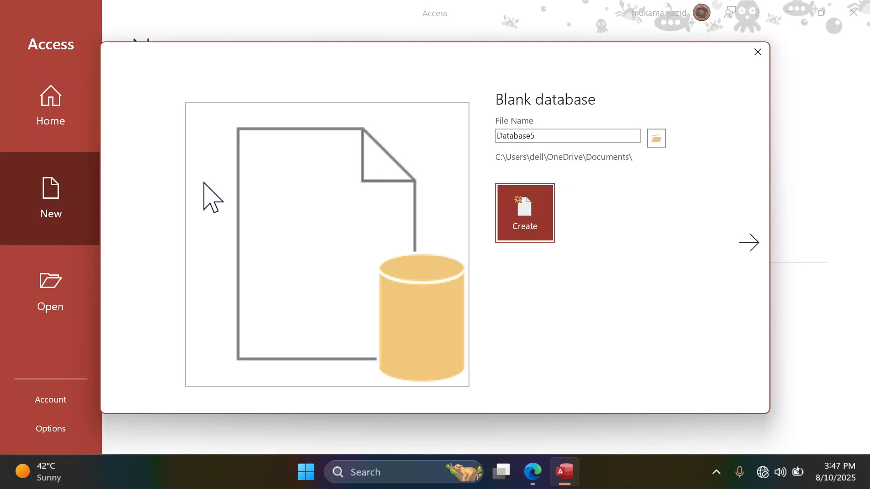
{"action": "left_click_drag", "start_coordinate": [548, 136], "coordinate": [502, 135]}
{"action": "left_click", "coordinate": [553, 134]}
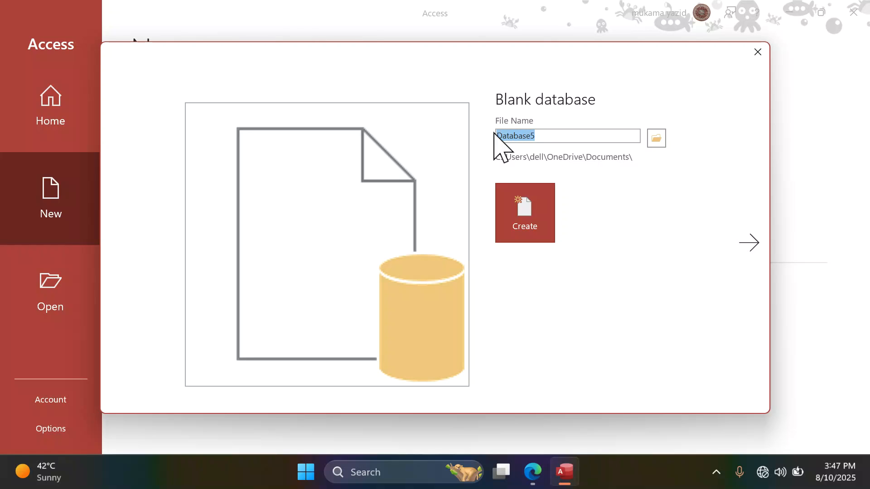
{"action": "type", "text": "GLOBAL DA"}
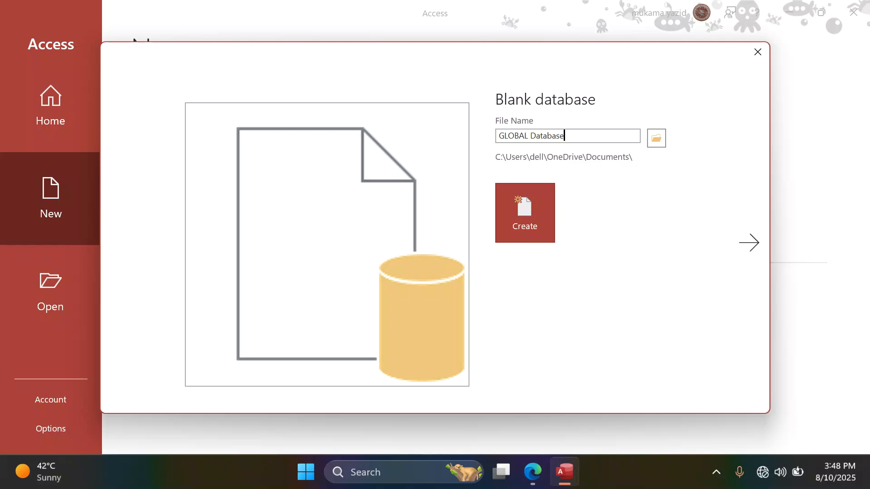
Check the required database name in task (a) of the PDF in Edge, and return to Access.
{"action": "left_click", "coordinate": [533, 472]}
{"action": "scroll", "coordinate": [398, 273], "scroll_direction": "down", "scroll_amount": 8}
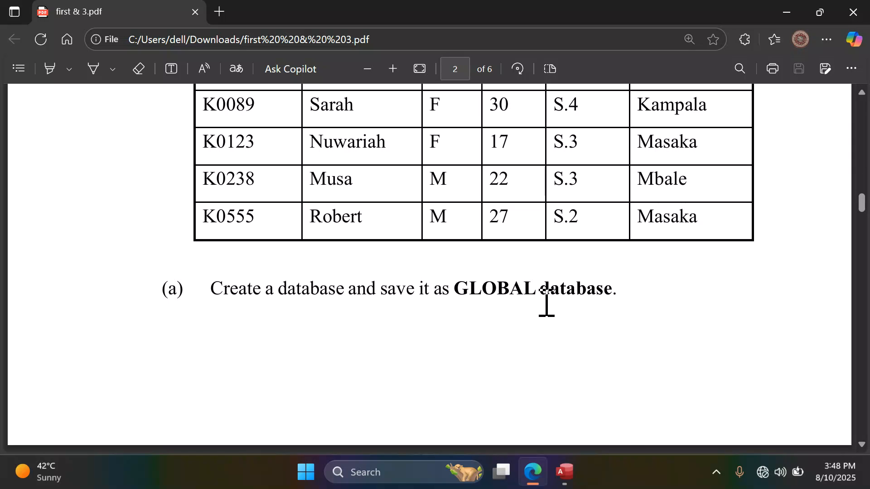
{"action": "left_click", "coordinate": [565, 472]}
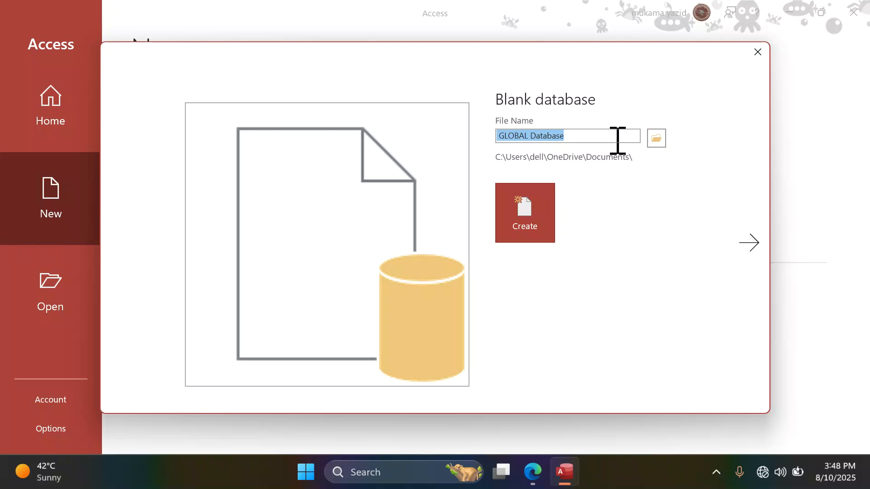
Set the new database's save location to the data base lessons folder on the Desktop, with the file name GLOBAL database.accdb.
{"action": "left_click", "coordinate": [657, 138]}
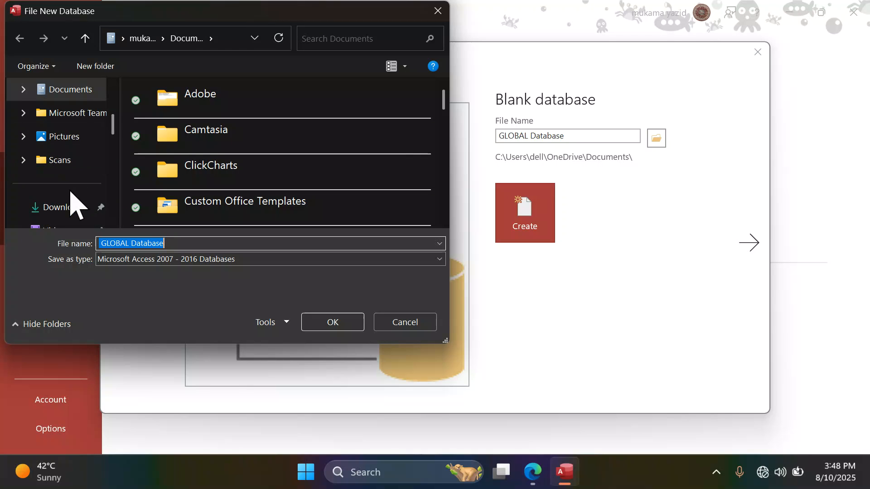
{"action": "scroll", "coordinate": [74, 204], "scroll_direction": "down", "scroll_amount": 3}
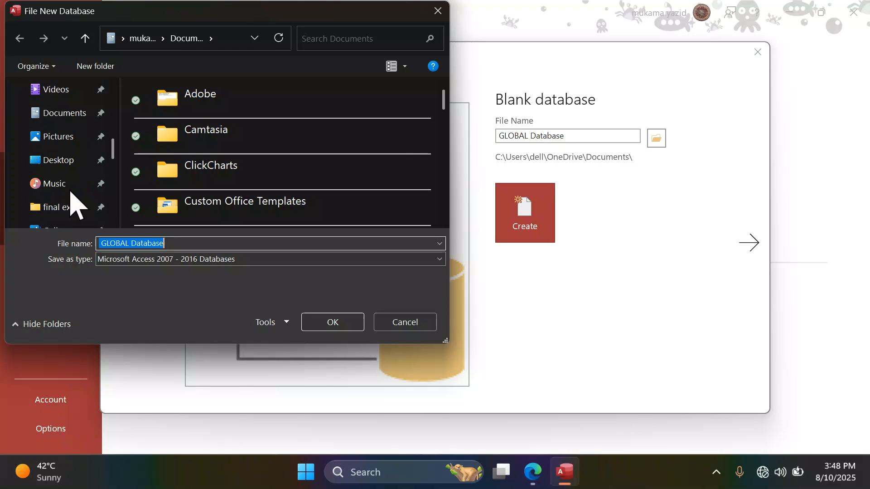
{"action": "scroll", "coordinate": [70, 192], "scroll_direction": "down", "scroll_amount": 3}
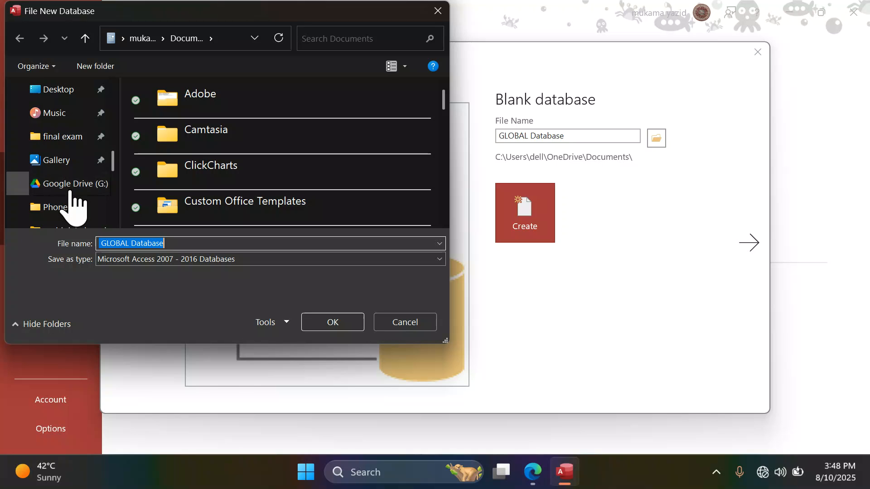
{"action": "scroll", "coordinate": [73, 205], "scroll_direction": "up", "scroll_amount": 3}
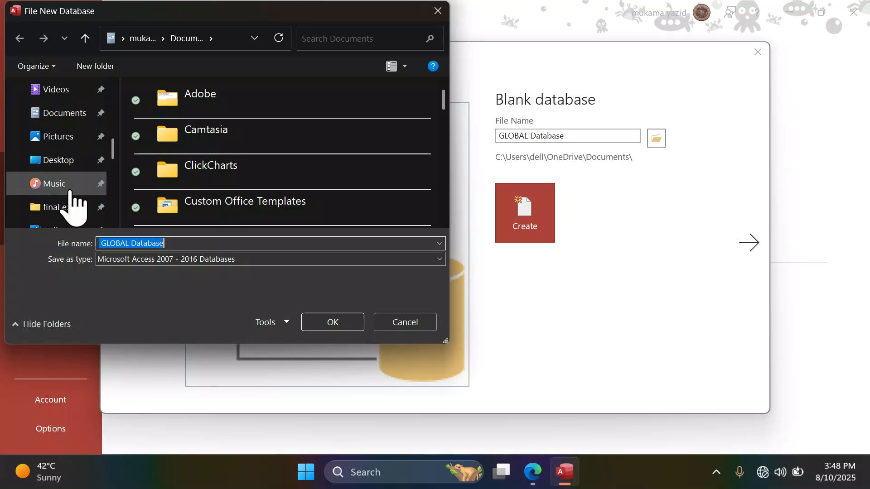
{"action": "left_click", "coordinate": [60, 164]}
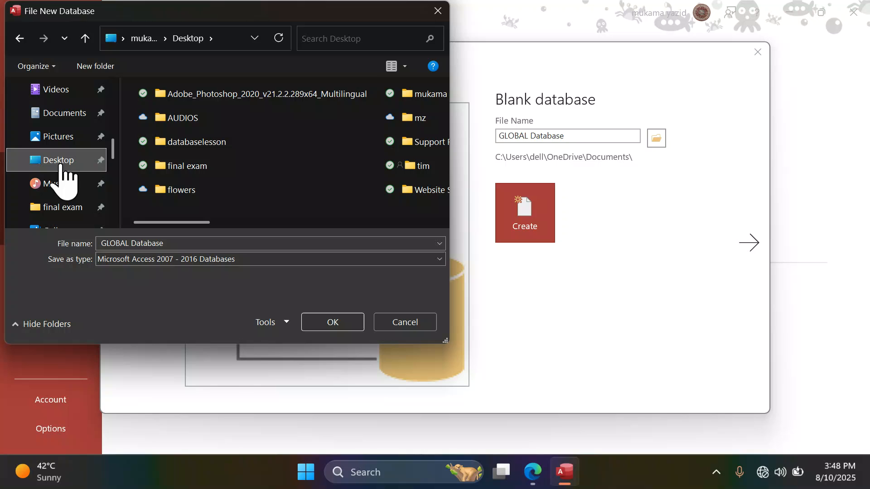
{"action": "scroll", "coordinate": [227, 147], "scroll_direction": "right", "scroll_amount": 5}
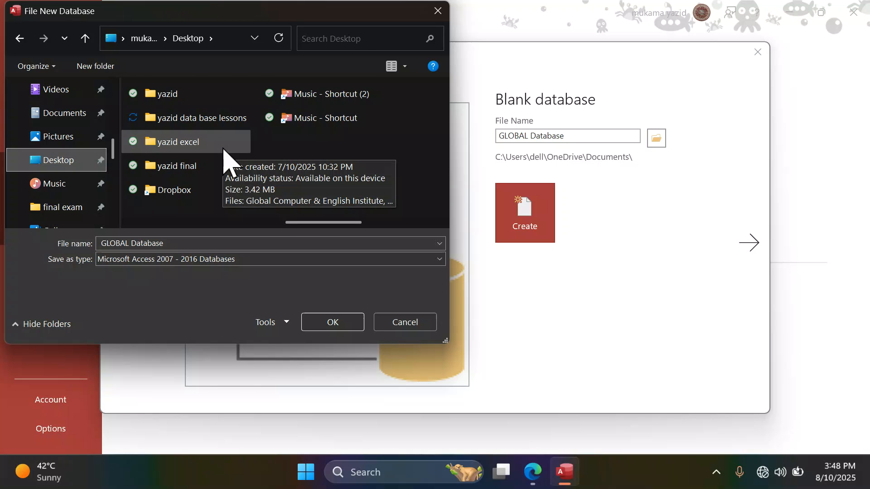
{"action": "left_click", "coordinate": [212, 124]}
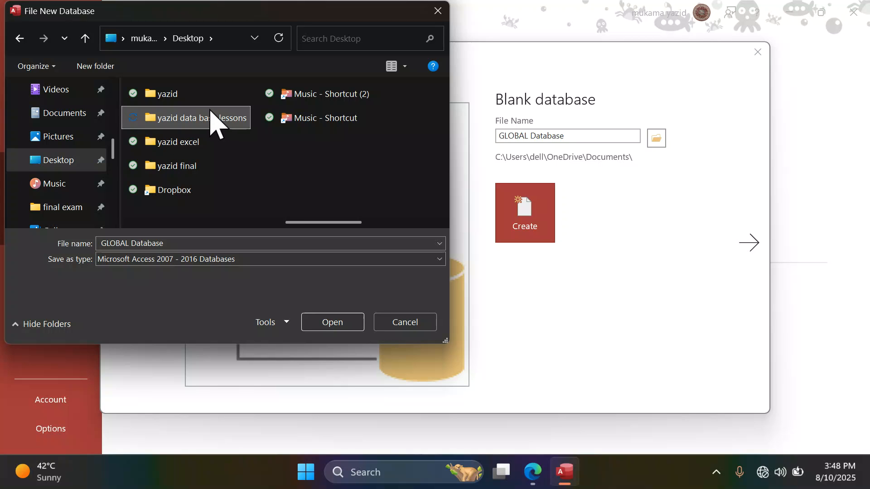
{"action": "left_click", "coordinate": [330, 327]}
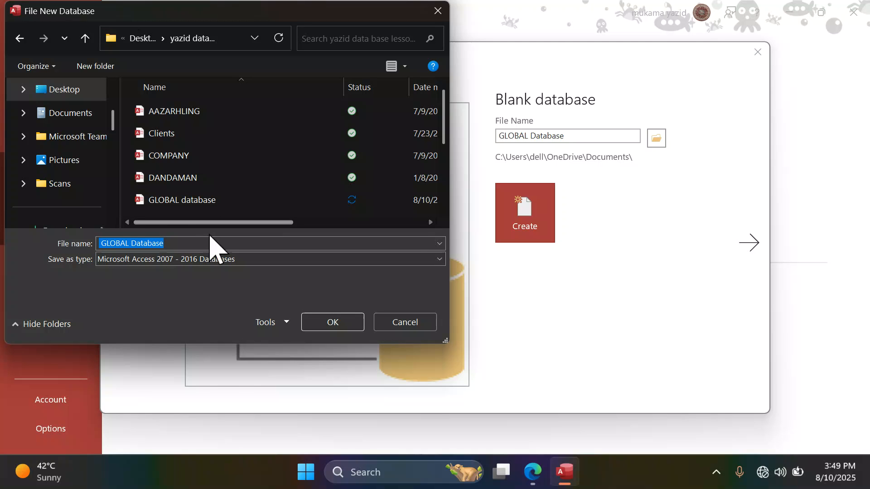
{"action": "left_click", "coordinate": [331, 322]}
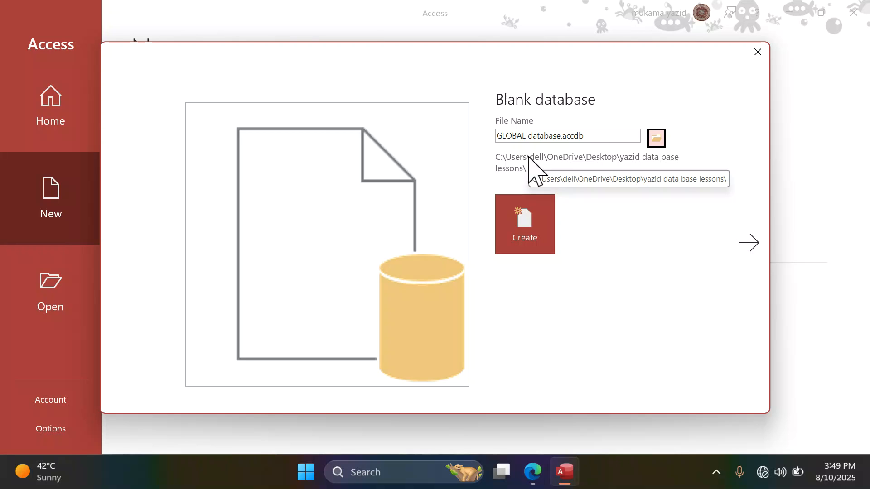
Create the blank GLOBAL database, replacing the existing file of the same name in the lessons folder.
{"action": "left_click", "coordinate": [522, 237]}
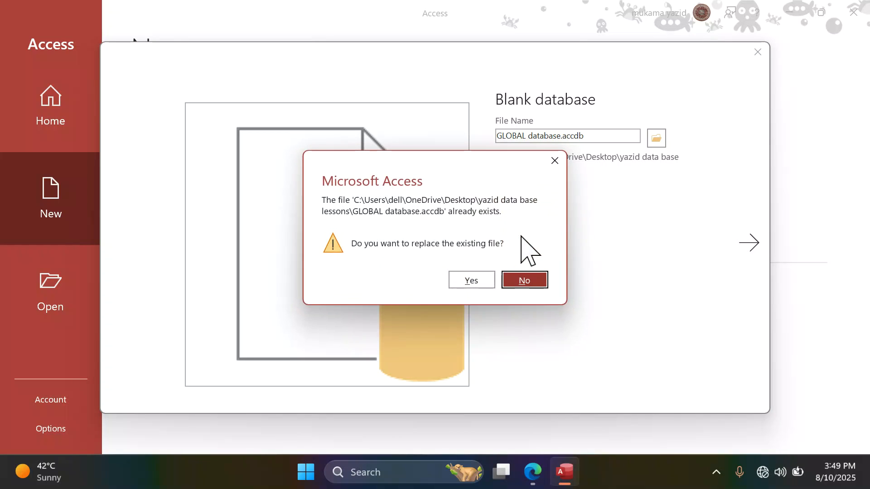
{"action": "left_click", "coordinate": [462, 280]}
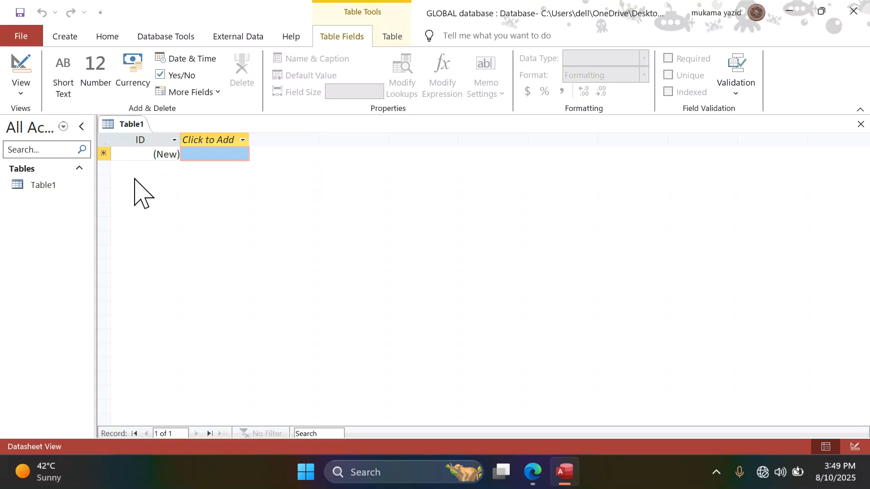
Check the required table name in task (b) of the PDF in Edge, and return to Access.
{"action": "left_click", "coordinate": [534, 471]}
{"action": "scroll", "coordinate": [374, 317], "scroll_direction": "down", "scroll_amount": 10}
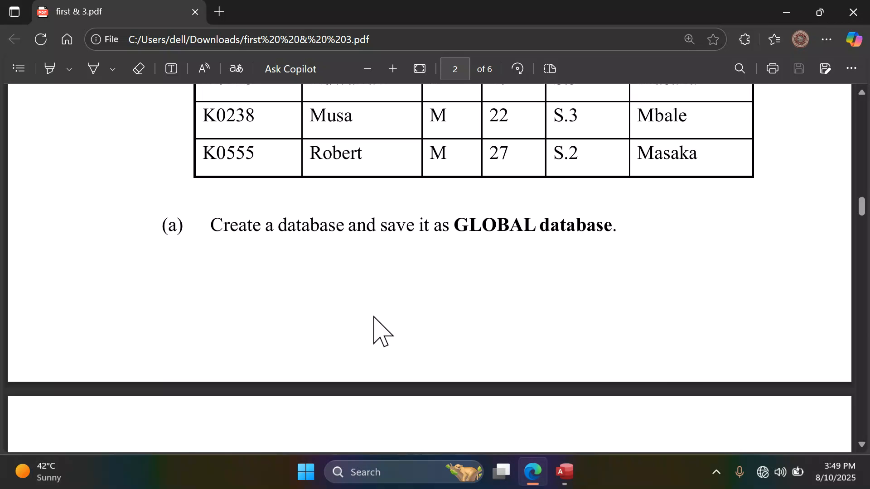
{"action": "scroll", "coordinate": [375, 318], "scroll_direction": "down", "scroll_amount": 3}
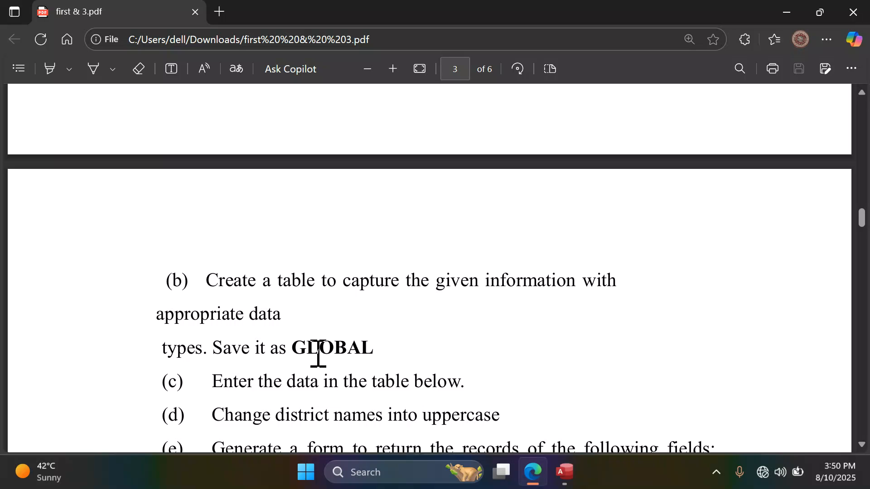
{"action": "left_click", "coordinate": [564, 474]}
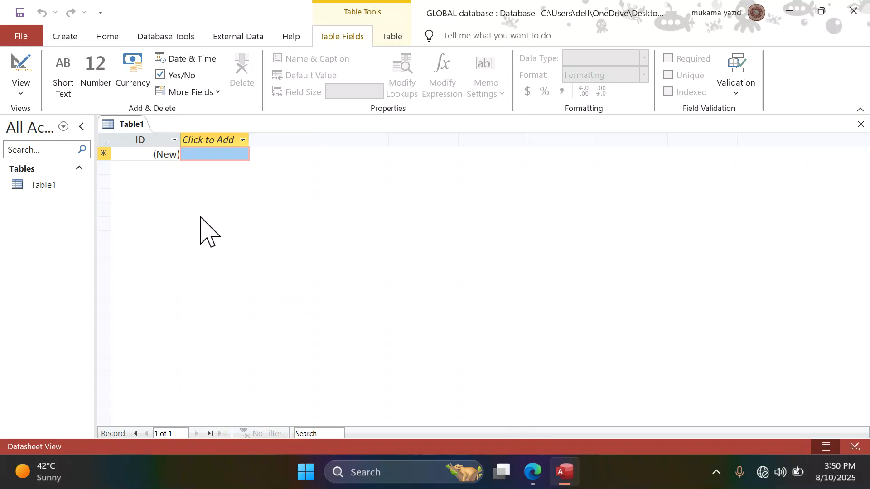
Save the database's new empty table under the name GLOBAL and close it.
{"action": "right_click", "coordinate": [122, 126]}
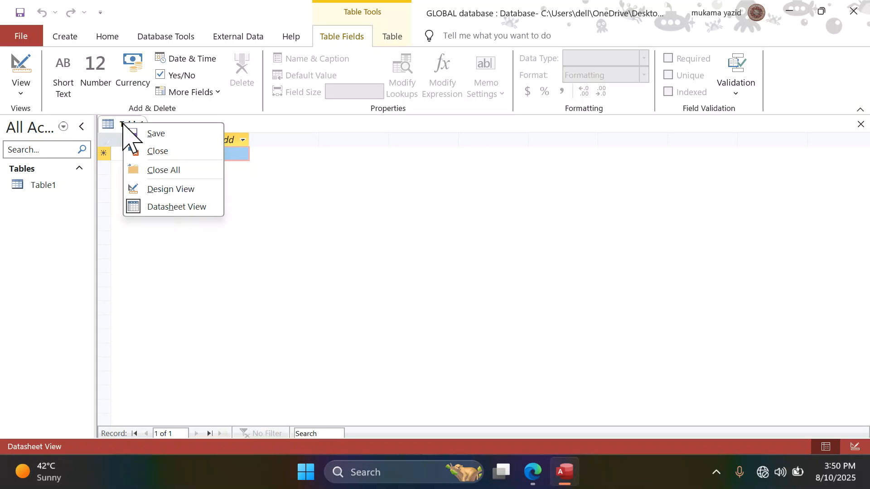
{"action": "left_click", "coordinate": [153, 134]}
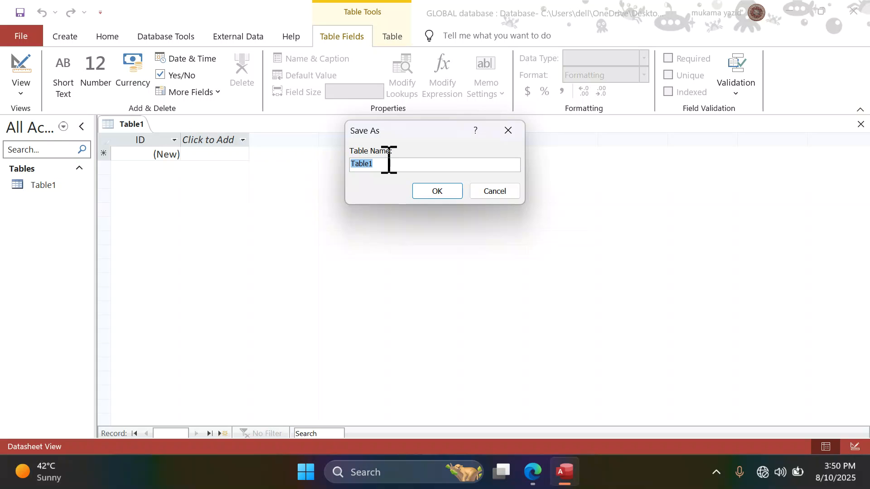
{"action": "type", "text": "GLOBAL"}
{"action": "left_click", "coordinate": [433, 194]}
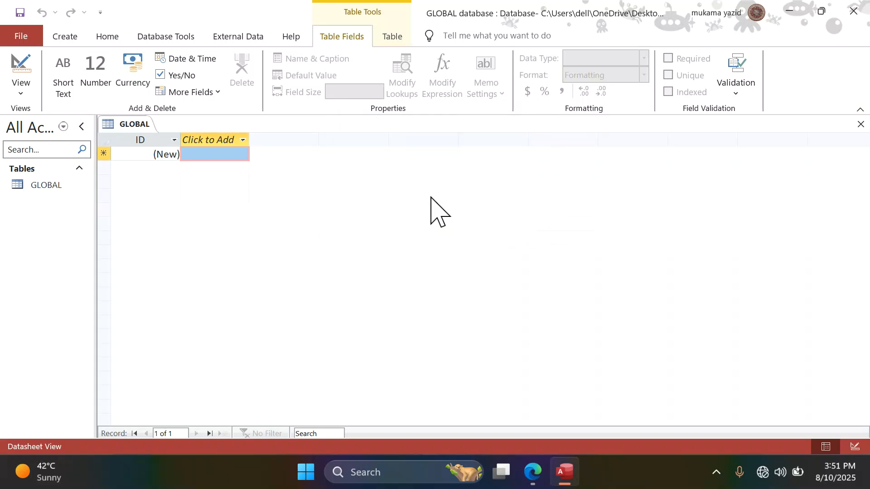
{"action": "left_click", "coordinate": [34, 186]}
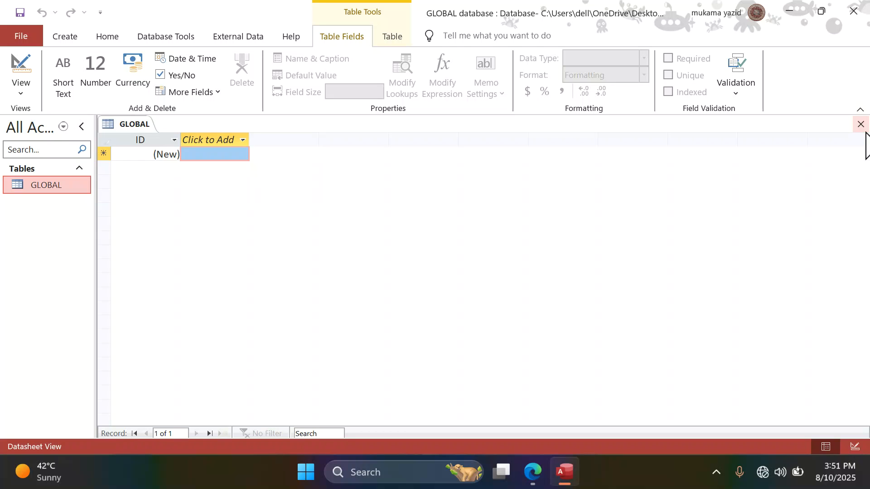
{"action": "left_click", "coordinate": [865, 129]}
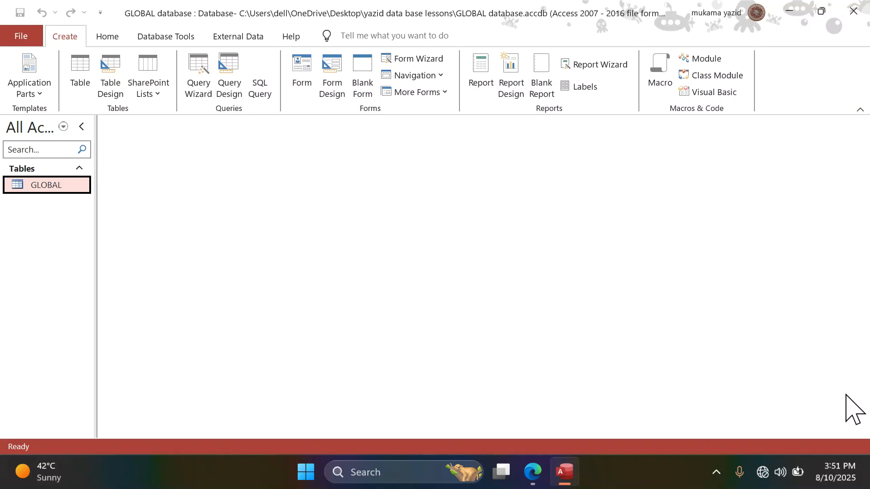
Switch to the PDF in Edge and review tasks (b) to (e) together with the student table's columns and records.
{"action": "left_click", "coordinate": [533, 474]}
{"action": "scroll", "coordinate": [385, 366], "scroll_direction": "down", "scroll_amount": 3}
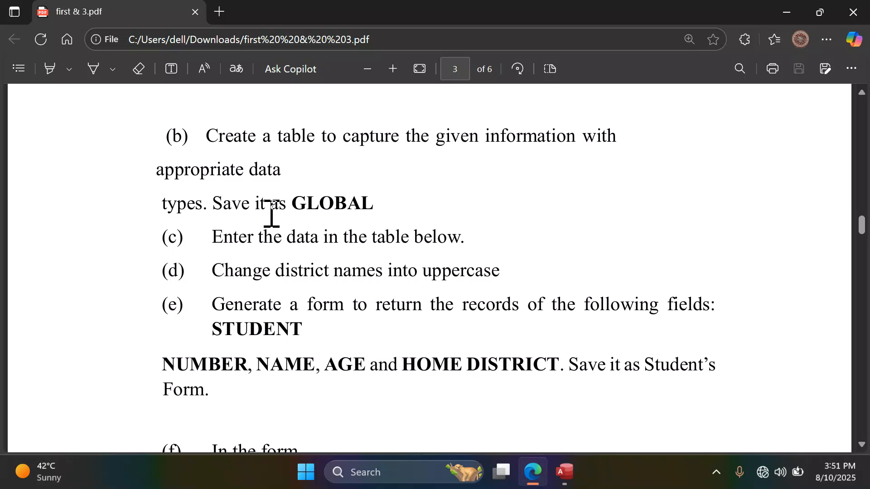
{"action": "scroll", "coordinate": [300, 215], "scroll_direction": "up", "scroll_amount": 1}
{"action": "scroll", "coordinate": [301, 215], "scroll_direction": "up", "scroll_amount": 5}
{"action": "scroll", "coordinate": [301, 227], "scroll_direction": "down", "scroll_amount": 3}
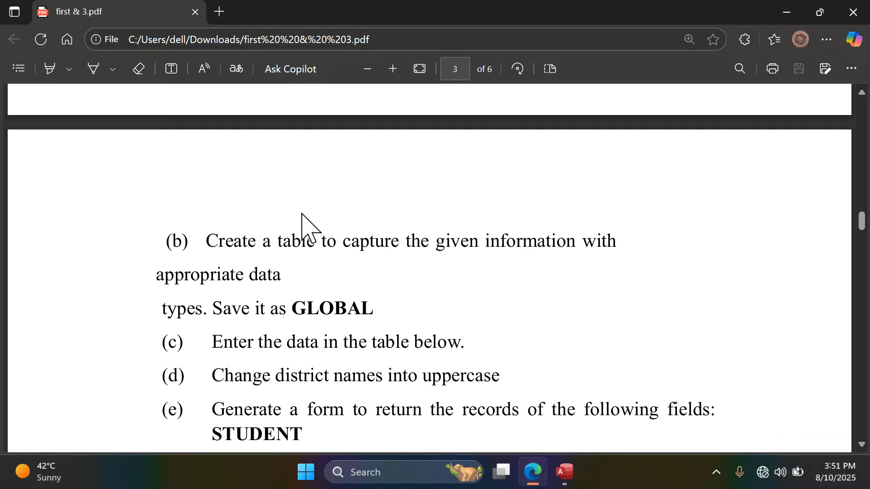
{"action": "scroll", "coordinate": [302, 222], "scroll_direction": "up", "scroll_amount": 1}
{"action": "scroll", "coordinate": [301, 214], "scroll_direction": "up", "scroll_amount": 10}
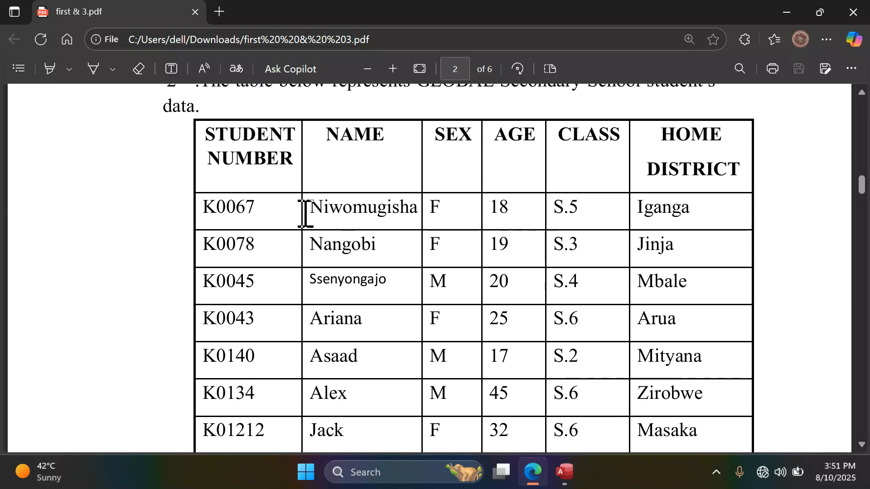
{"action": "scroll", "coordinate": [305, 209], "scroll_direction": "down", "scroll_amount": 2}
{"action": "scroll", "coordinate": [305, 211], "scroll_direction": "up", "scroll_amount": 2}
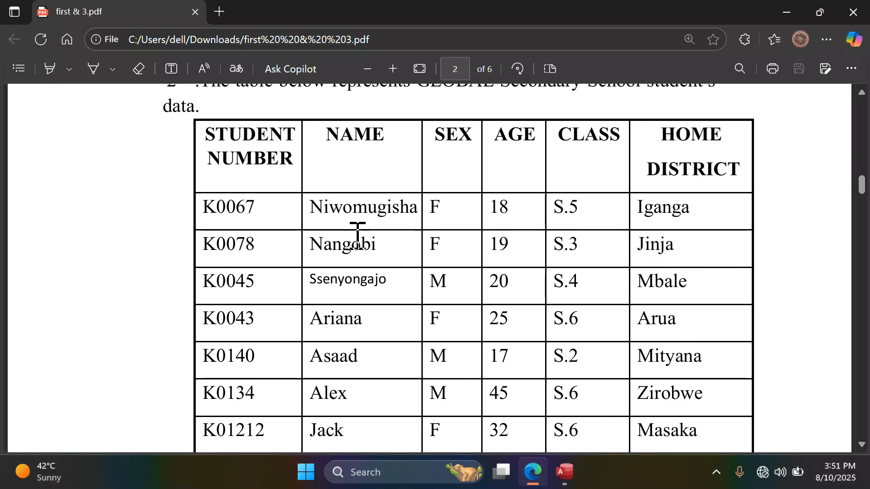
{"action": "scroll", "coordinate": [358, 234], "scroll_direction": "down", "scroll_amount": 2}
{"action": "scroll", "coordinate": [358, 232], "scroll_direction": "up", "scroll_amount": 2}
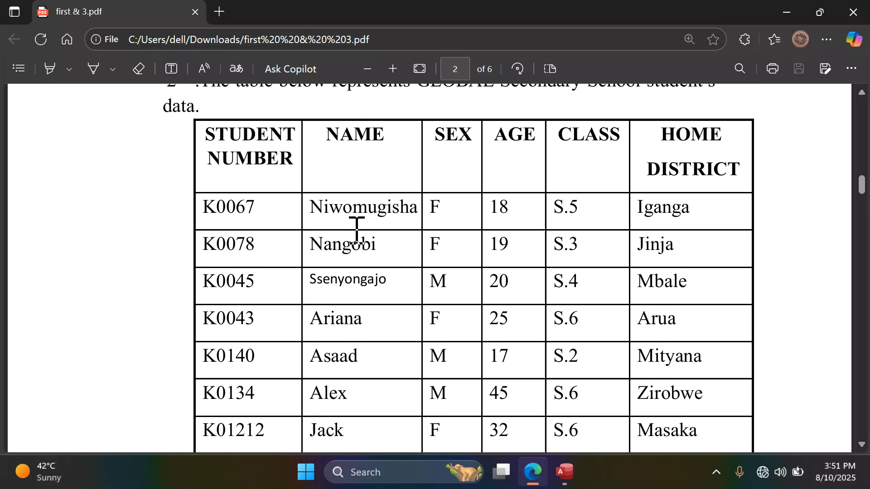
{"action": "scroll", "coordinate": [357, 231], "scroll_direction": "down", "scroll_amount": 10}
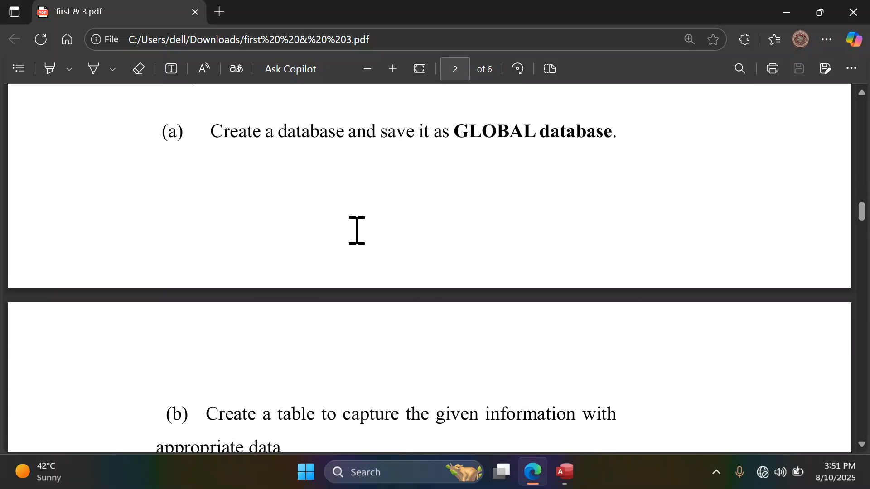
{"action": "scroll", "coordinate": [356, 231], "scroll_direction": "down", "scroll_amount": 1}
{"action": "scroll", "coordinate": [355, 229], "scroll_direction": "up", "scroll_amount": 10}
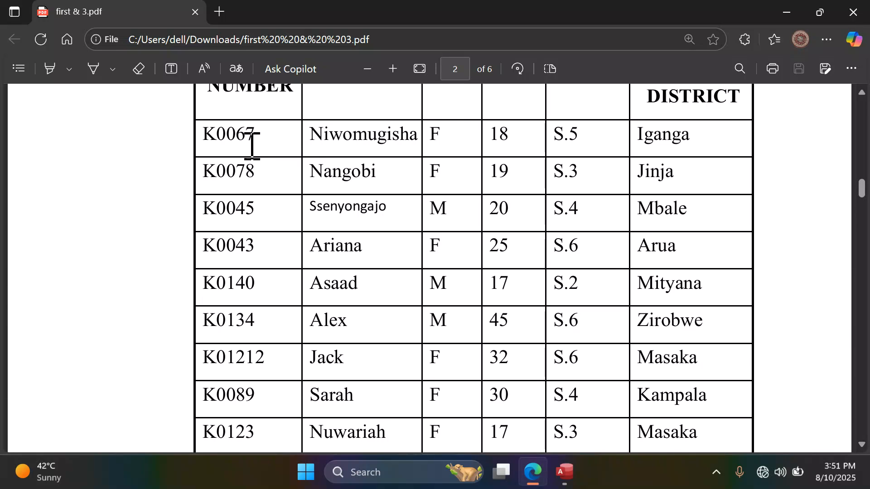
{"action": "scroll", "coordinate": [538, 334], "scroll_direction": "down", "scroll_amount": 1}
{"action": "scroll", "coordinate": [529, 303], "scroll_direction": "up", "scroll_amount": 3}
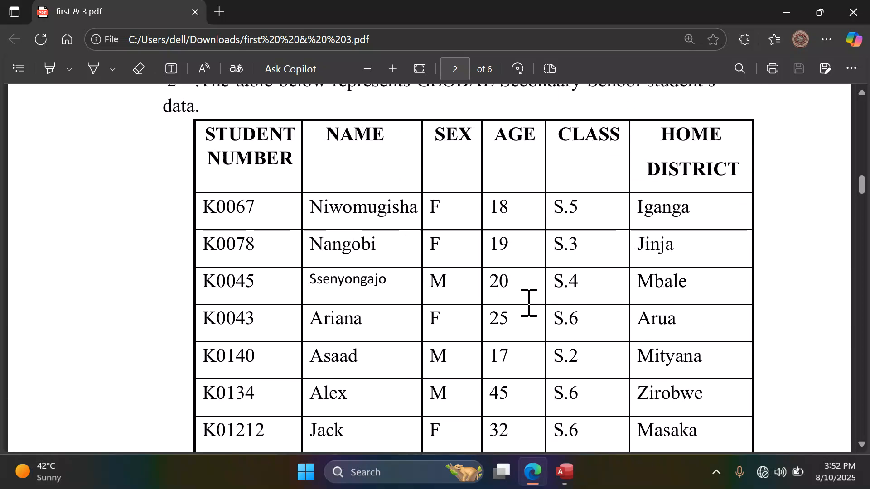
{"action": "scroll", "coordinate": [529, 303], "scroll_direction": "up", "scroll_amount": 2}
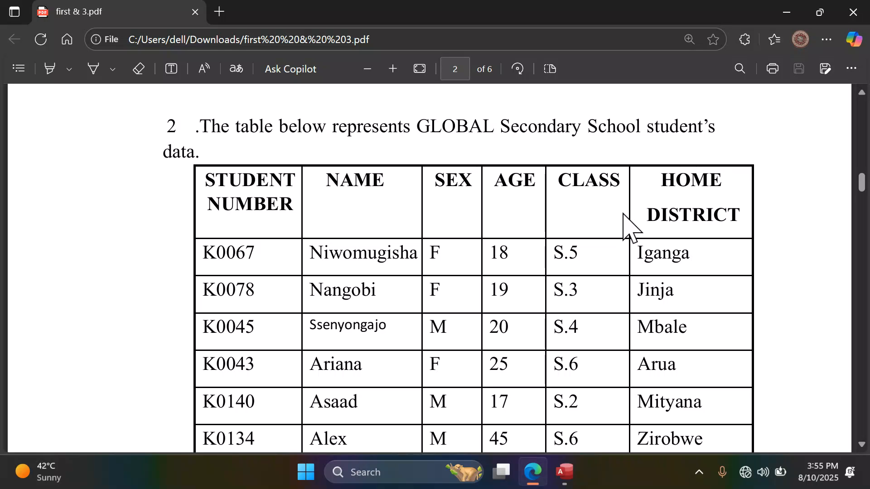
Return to Access and open the GLOBAL table in Design View.
{"action": "mouse_move", "coordinate": [562, 472]}
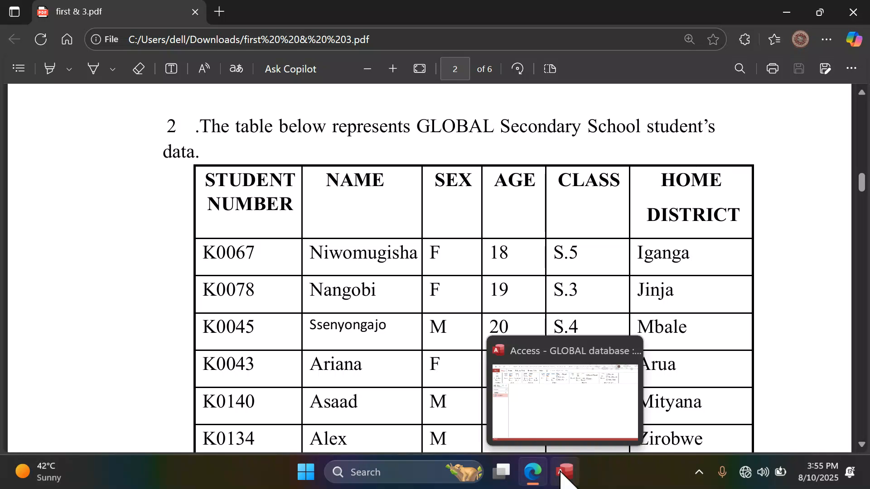
{"action": "left_click", "coordinate": [561, 472]}
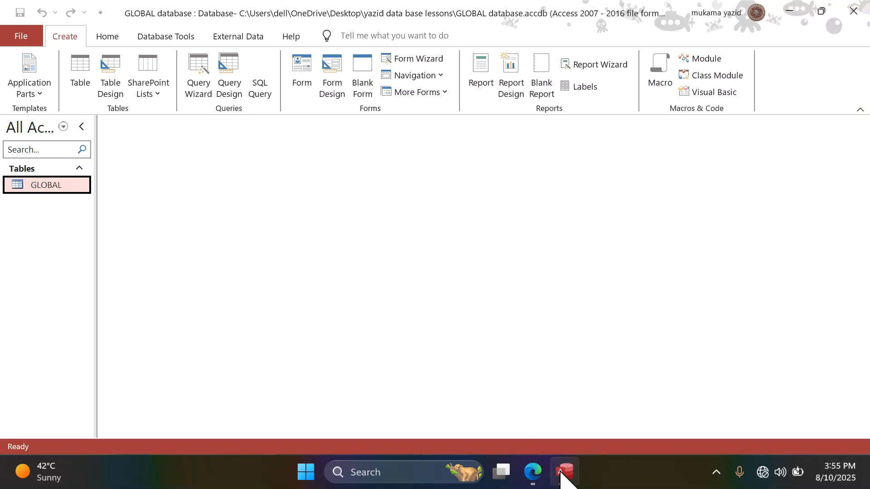
{"action": "double_click", "coordinate": [49, 185]}
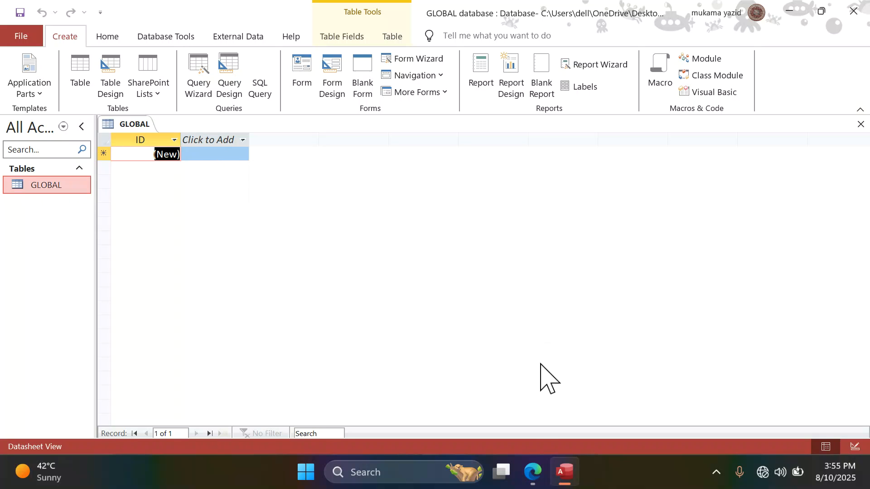
{"action": "mouse_move", "coordinate": [540, 476]}
{"action": "left_click", "coordinate": [497, 389]}
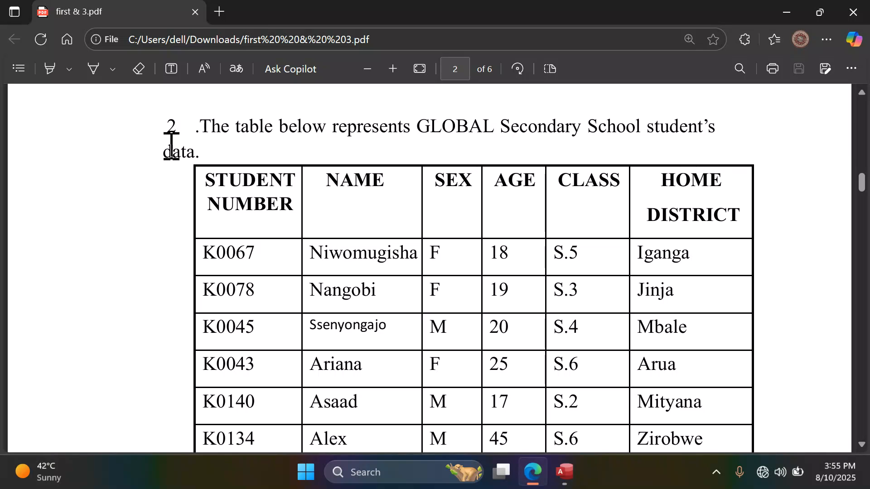
{"action": "left_click", "coordinate": [565, 472]}
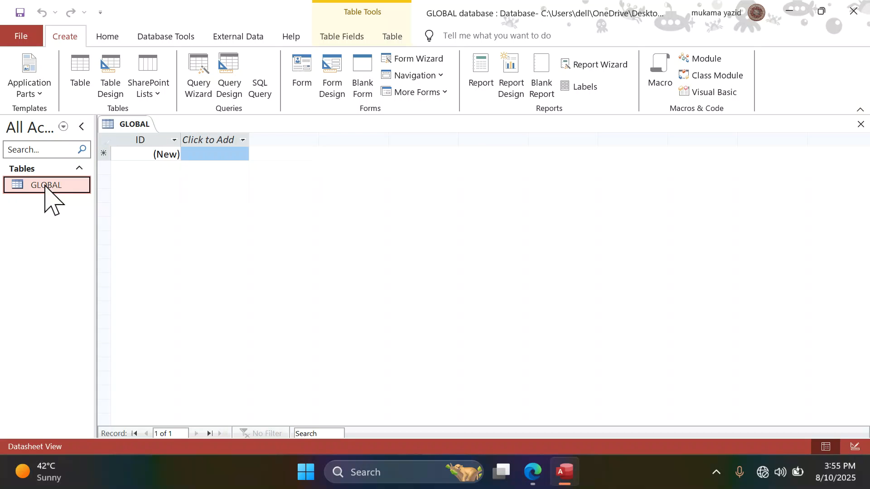
{"action": "right_click", "coordinate": [46, 186]}
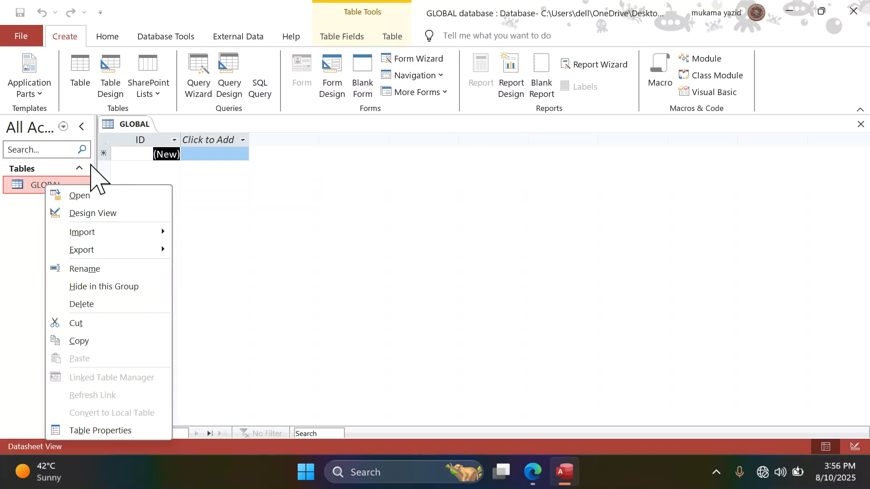
{"action": "left_click", "coordinate": [114, 213]}
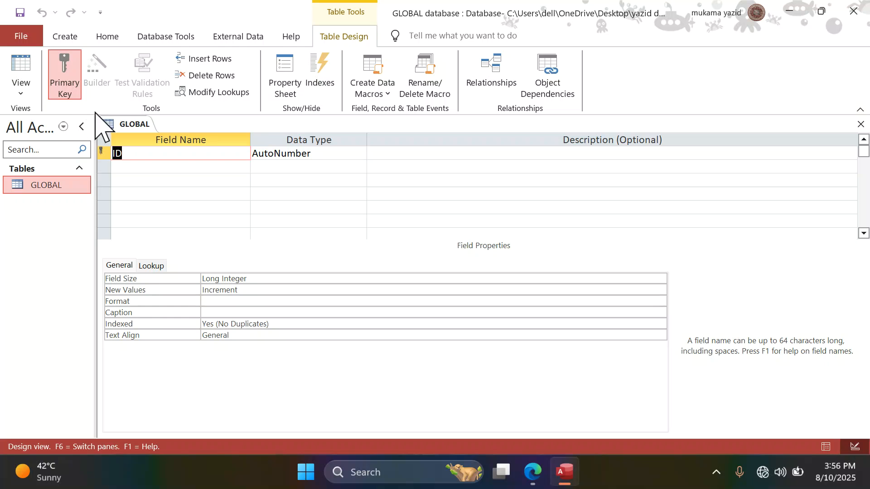
Examine the student table's field headings and the values under each of them in the Edge PDF for the table design.
{"action": "left_click", "coordinate": [533, 472]}
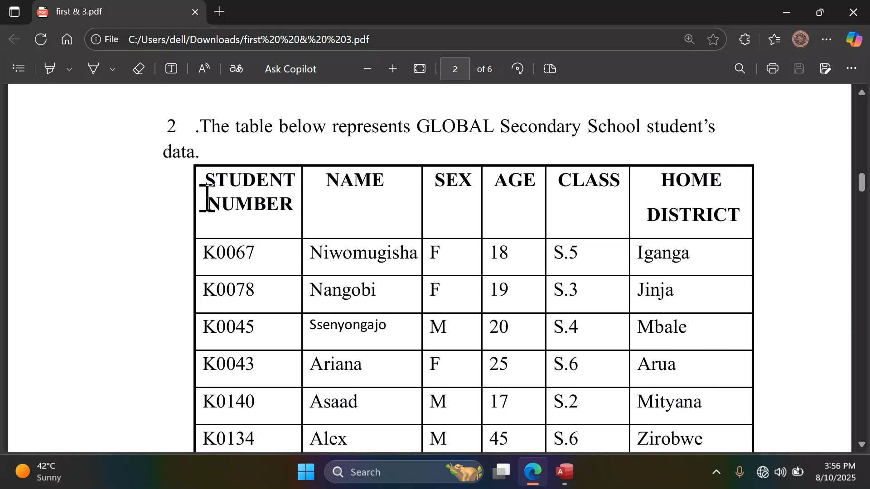
{"action": "scroll", "coordinate": [262, 233], "scroll_direction": "down", "scroll_amount": 3}
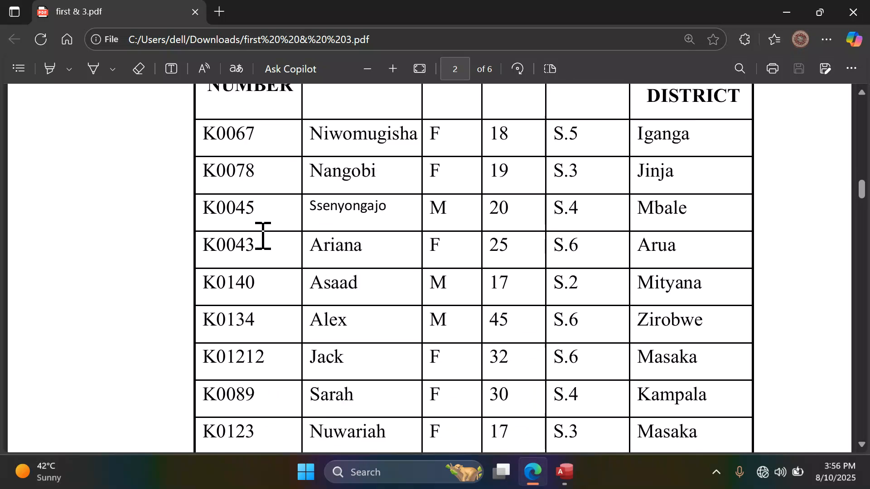
{"action": "scroll", "coordinate": [263, 235], "scroll_direction": "up", "scroll_amount": 3}
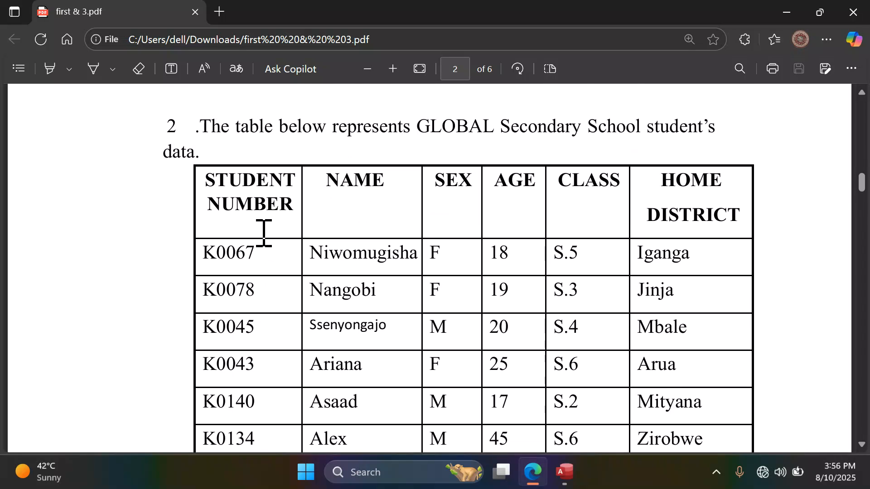
{"action": "scroll", "coordinate": [271, 226], "scroll_direction": "up", "scroll_amount": 2}
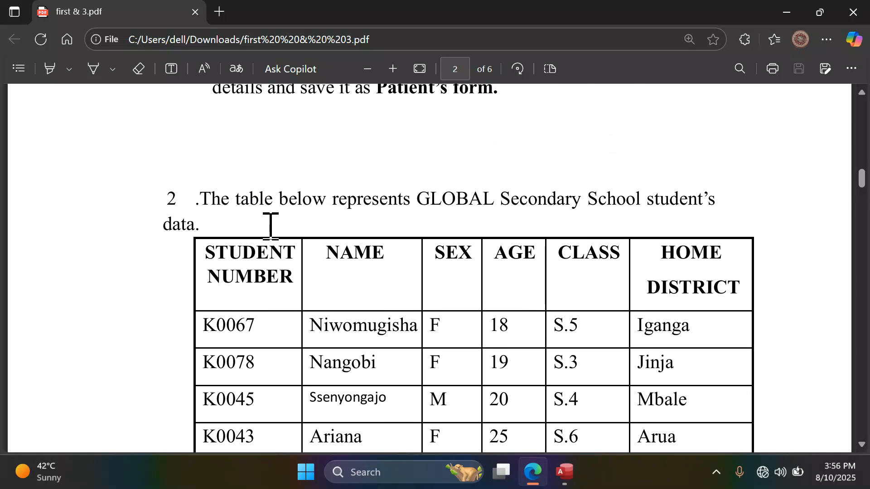
{"action": "scroll", "coordinate": [263, 280], "scroll_direction": "down", "scroll_amount": 2}
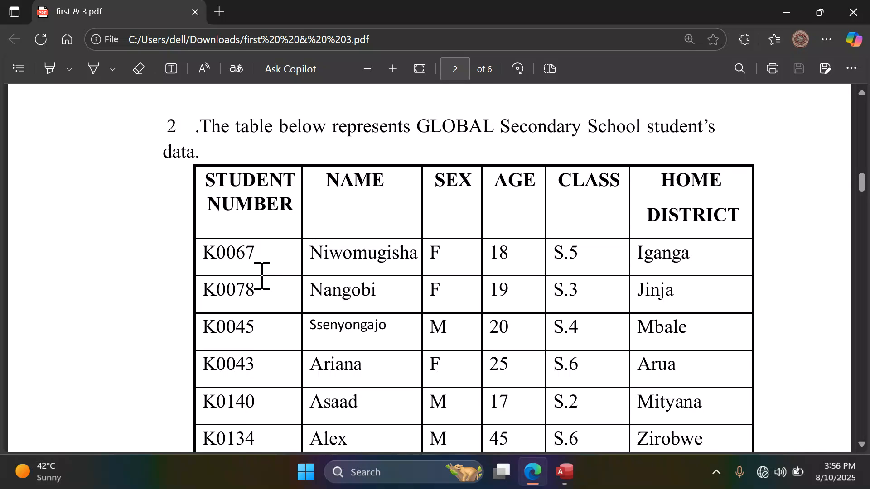
{"action": "scroll", "coordinate": [262, 274], "scroll_direction": "down", "scroll_amount": 8}
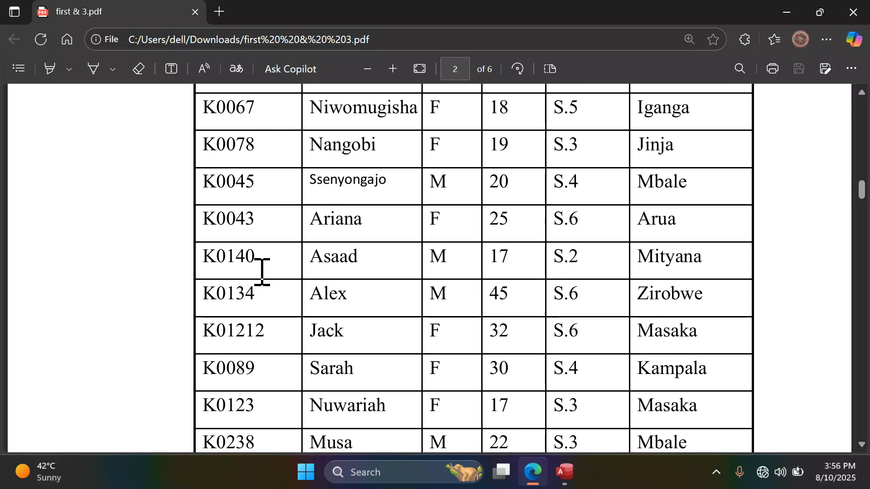
{"action": "scroll", "coordinate": [262, 270], "scroll_direction": "up", "scroll_amount": 10}
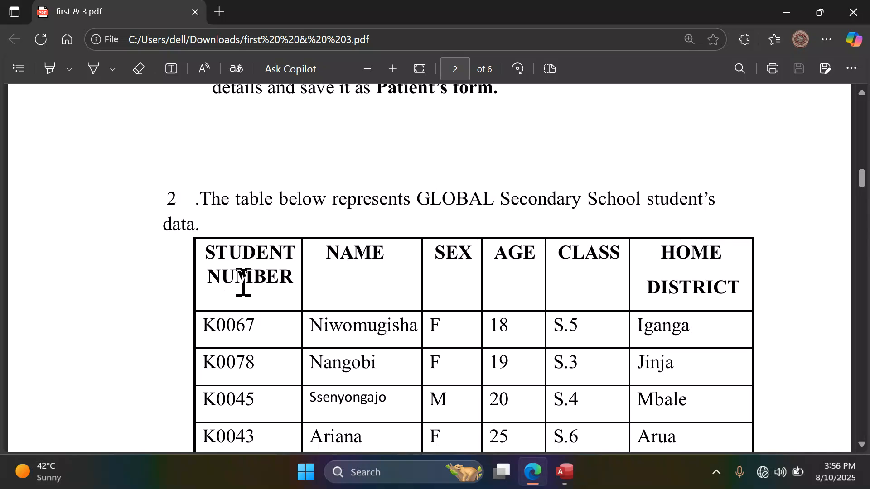
{"action": "left_click", "coordinate": [564, 471]}
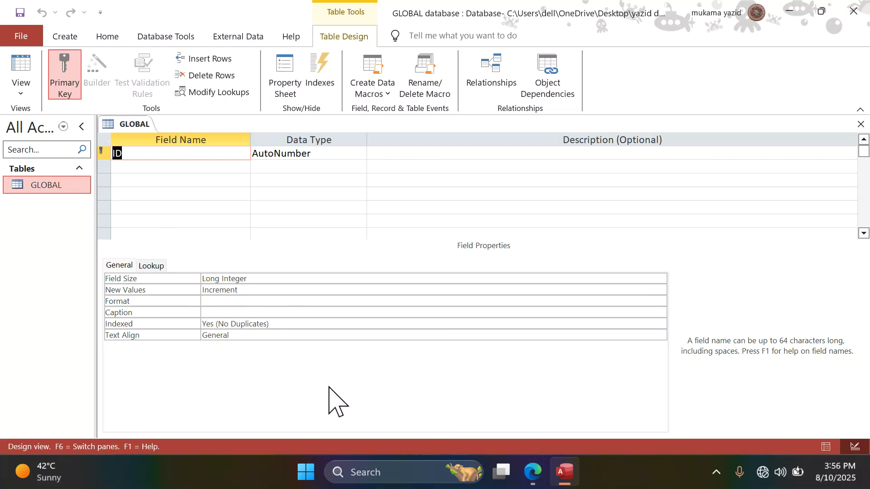
{"action": "left_click", "coordinate": [565, 471]}
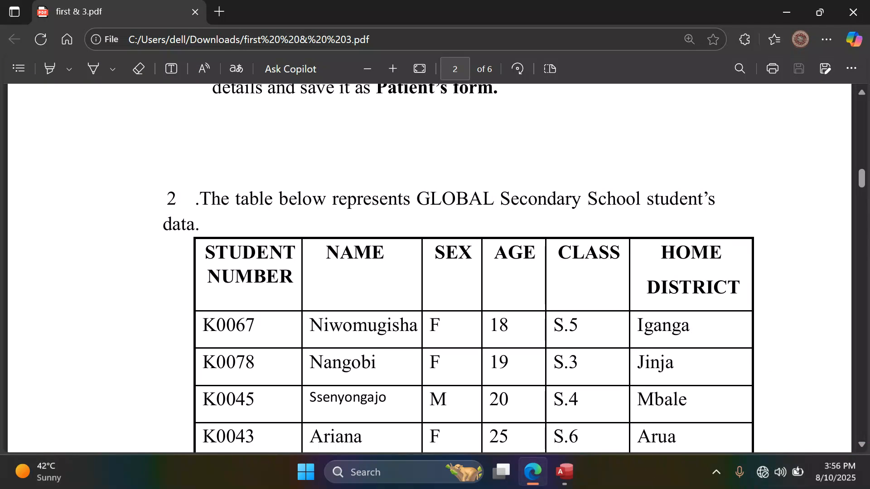
Return to Access, name the first field STUDENT NUMBER, and set its data type to Short Text after checking the values in the Edge PDF.
{"action": "left_click", "coordinate": [564, 471]}
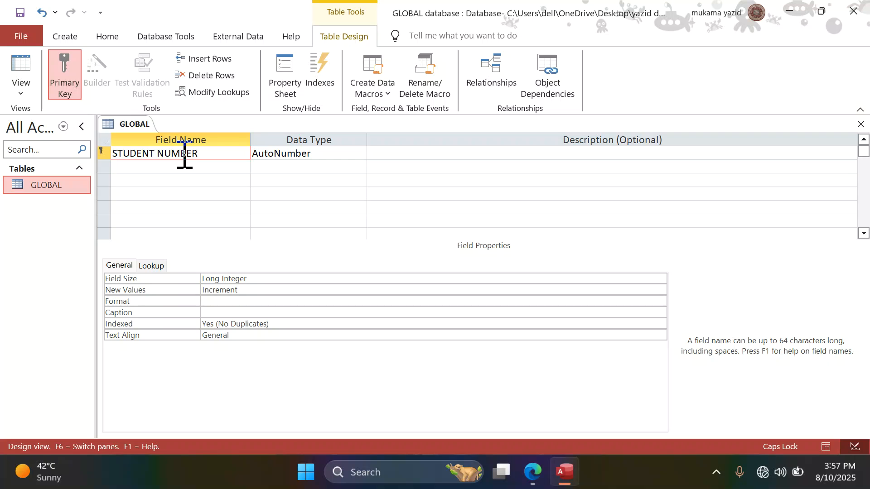
{"action": "left_click", "coordinate": [317, 154]}
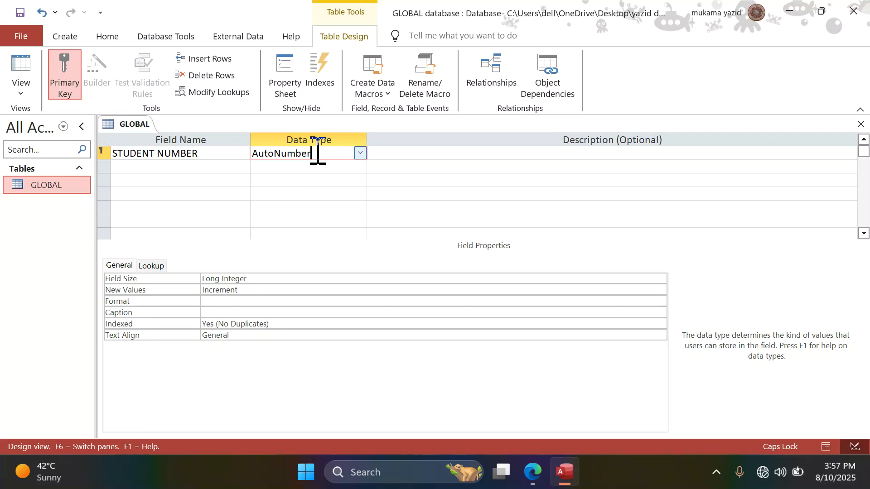
{"action": "left_click", "coordinate": [361, 155]}
{"action": "left_click", "coordinate": [533, 472]}
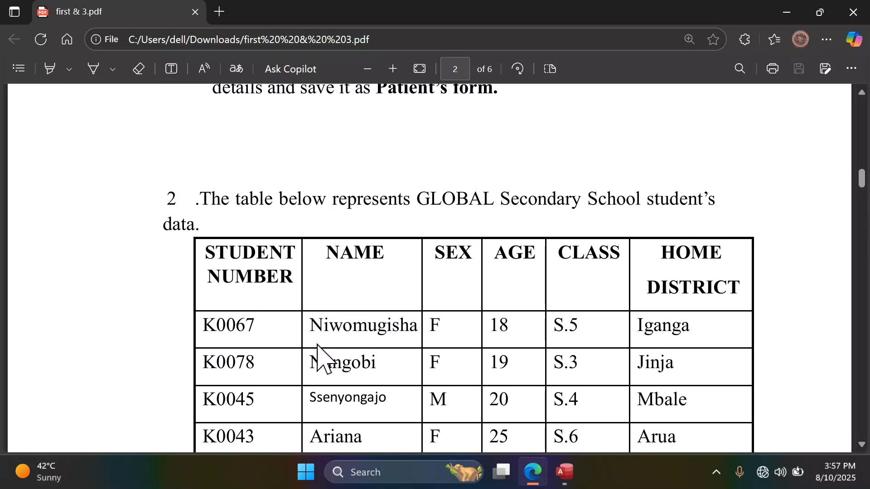
{"action": "left_click", "coordinate": [564, 472]}
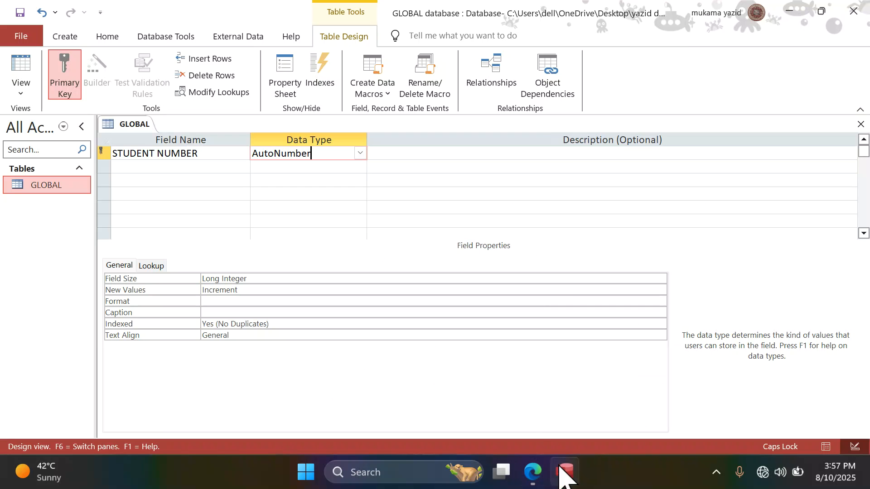
{"action": "left_click", "coordinate": [358, 156]}
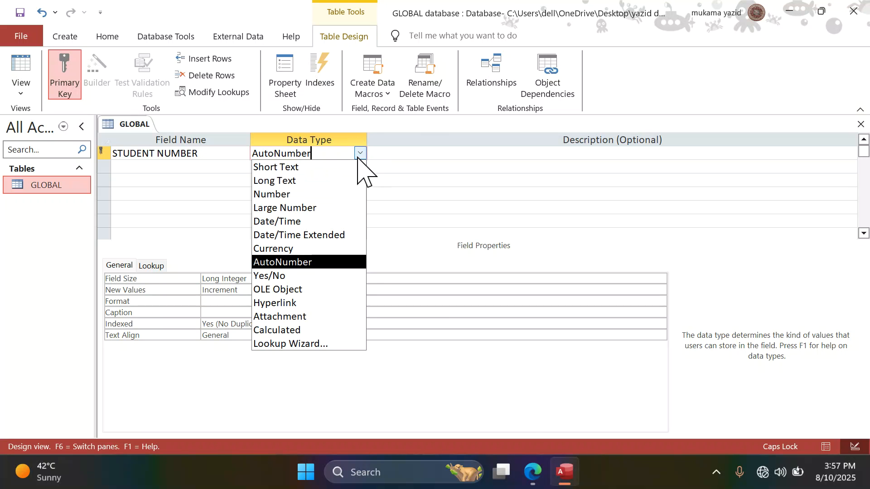
{"action": "left_click", "coordinate": [322, 167]}
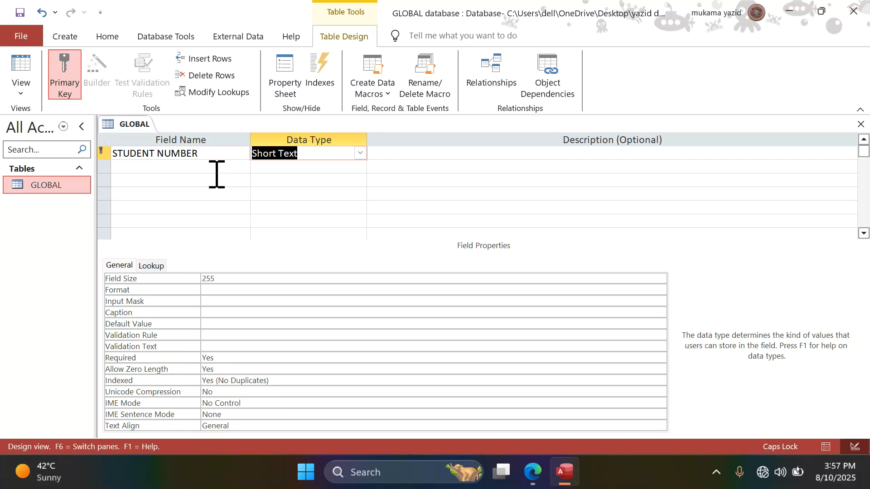
Add a Short Text field called NAME below STUDENT NUMBER, removing its leading space and accepting the reserved word as its name.
{"action": "left_click", "coordinate": [148, 167]}
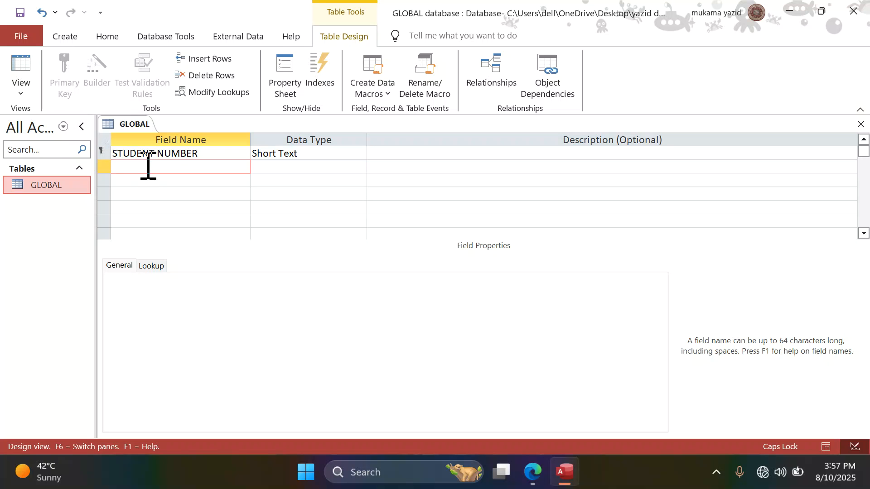
{"action": "left_click", "coordinate": [534, 473]}
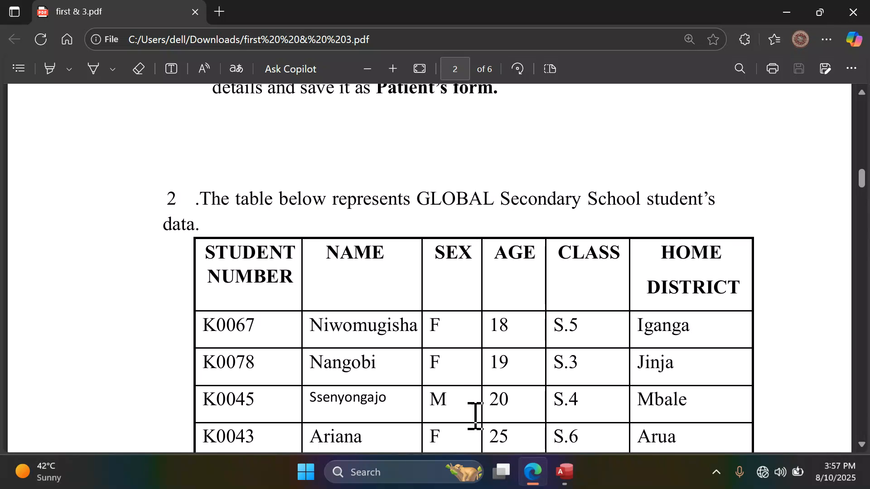
{"action": "left_click", "coordinate": [564, 472]}
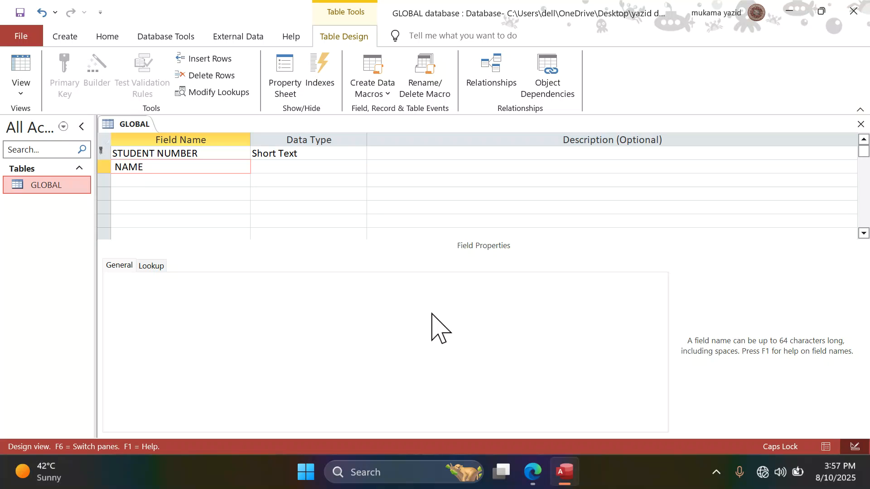
{"action": "left_click", "coordinate": [226, 180]}
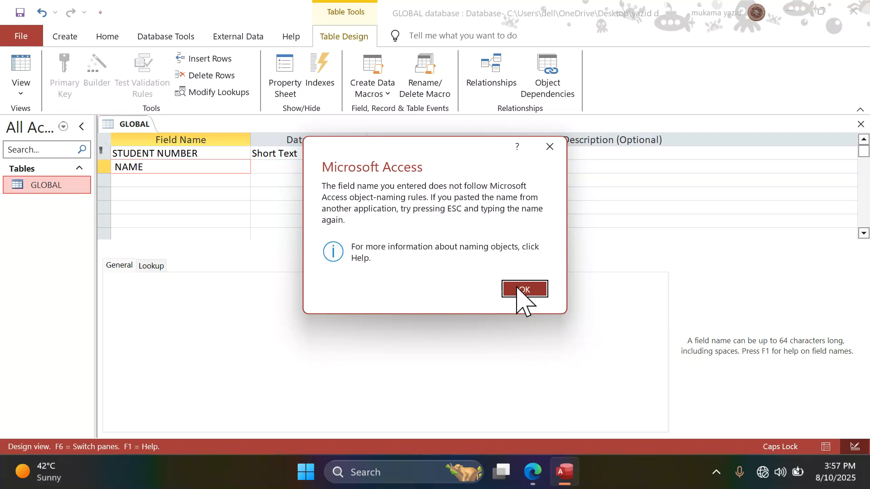
{"action": "left_click", "coordinate": [517, 286]}
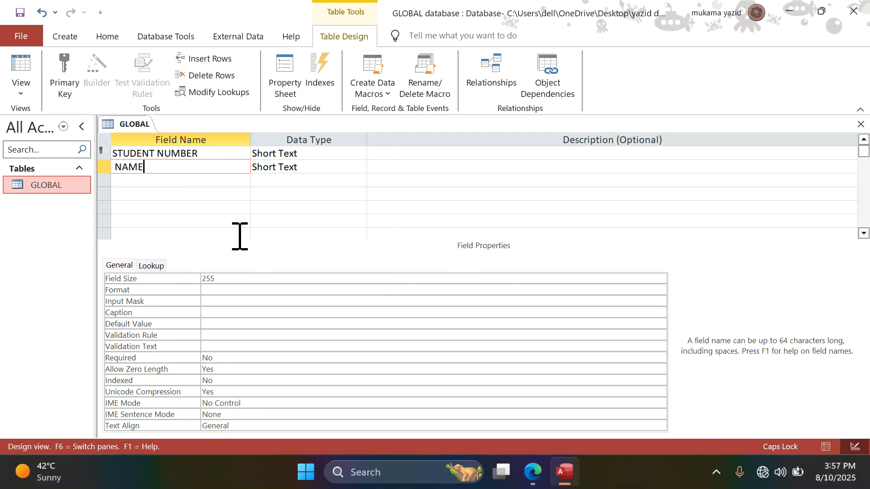
{"action": "left_click", "coordinate": [184, 181]}
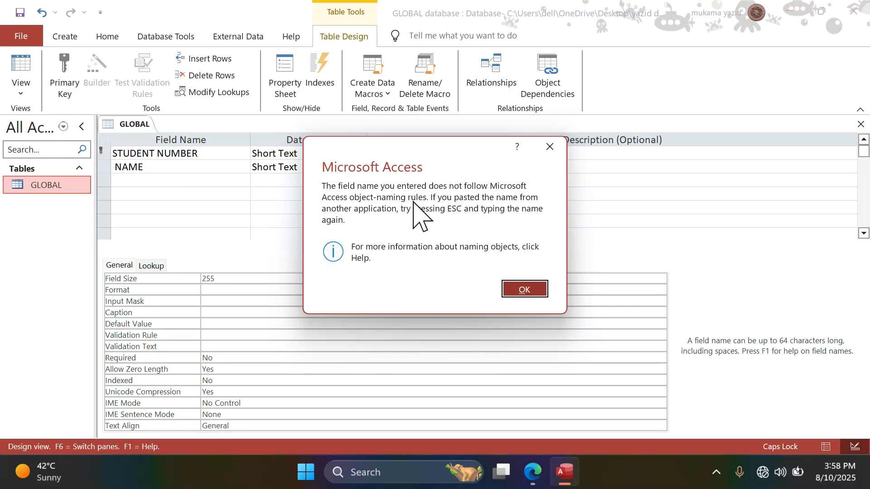
{"action": "left_click", "coordinate": [524, 291]}
{"action": "left_click", "coordinate": [243, 188]}
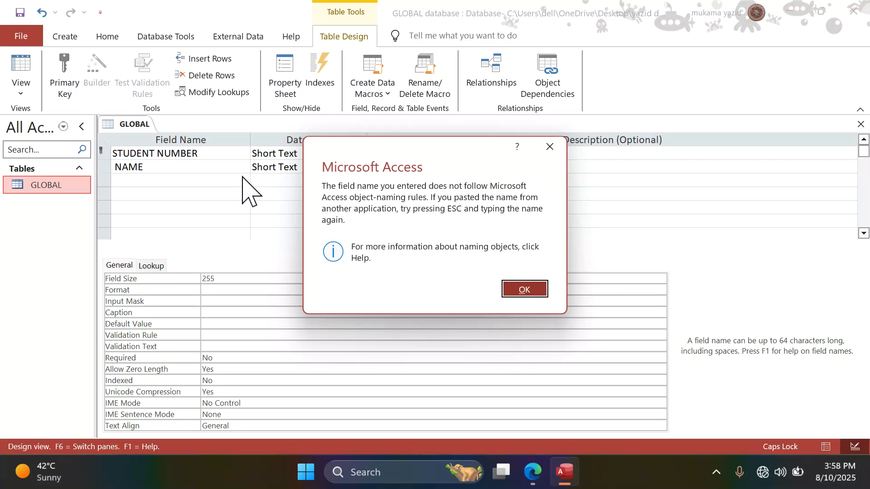
{"action": "left_click", "coordinate": [512, 291]}
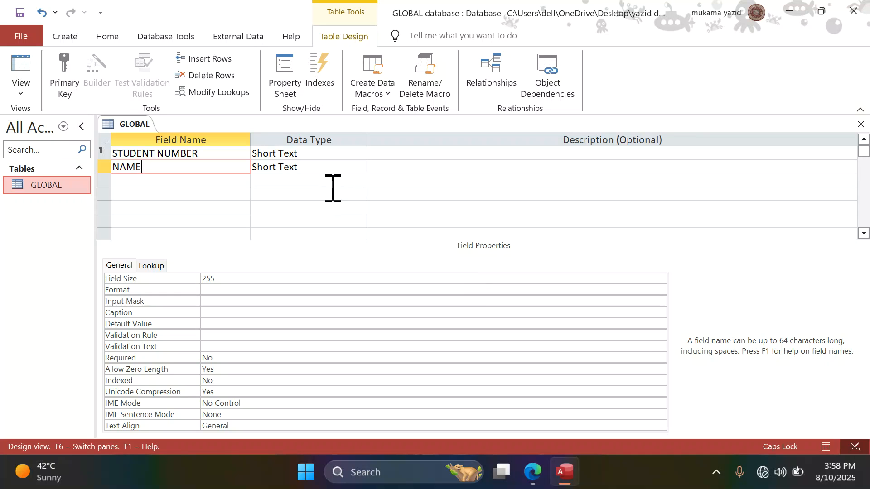
{"action": "left_click", "coordinate": [323, 168]}
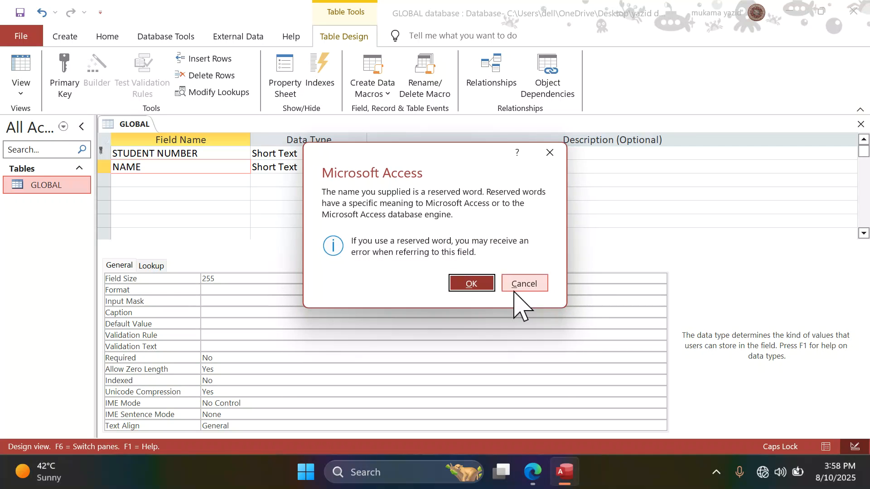
{"action": "left_click", "coordinate": [476, 282]}
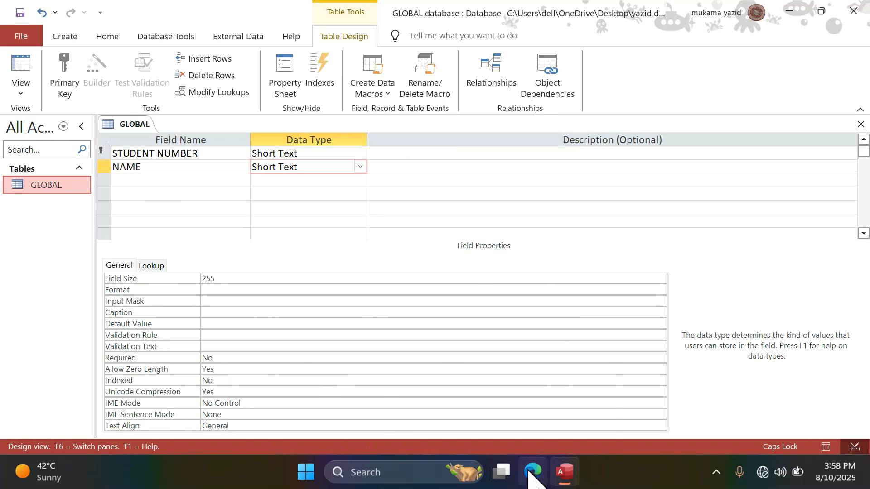
Check the next column headings in the Edge PDF, and add the fields SEX and AGE below NAME in Access.
{"action": "mouse_move", "coordinate": [524, 473]}
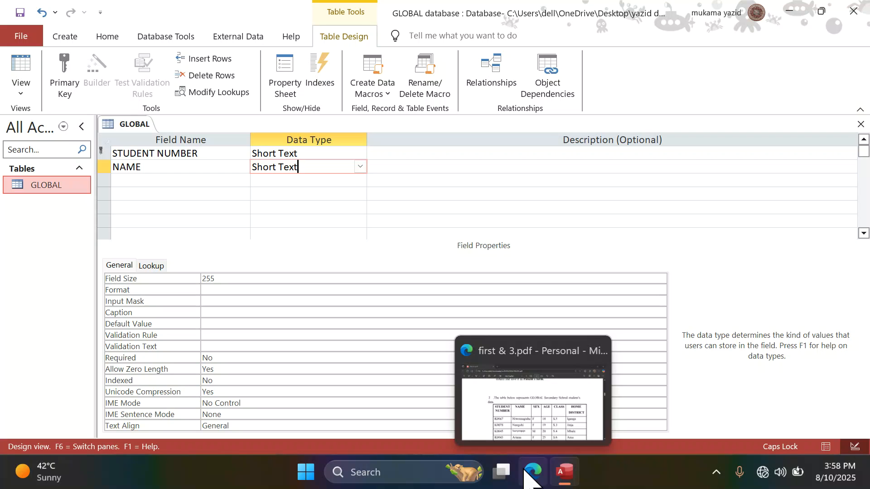
{"action": "left_click", "coordinate": [517, 437]}
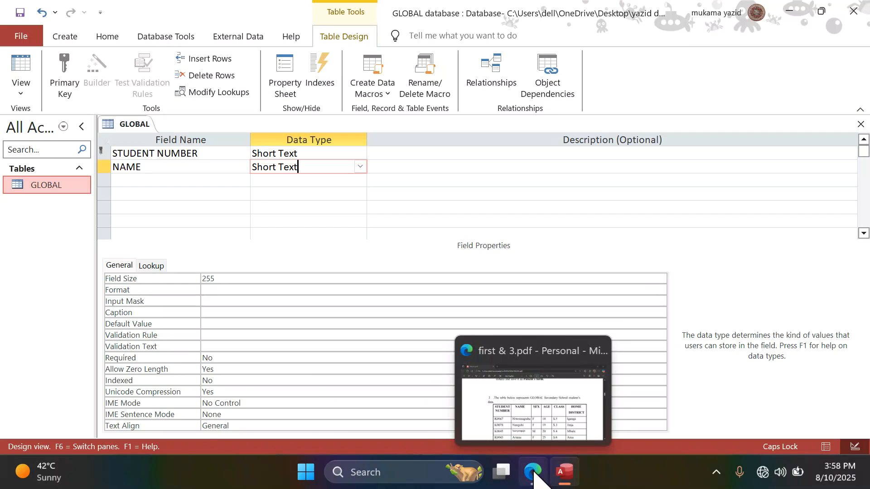
{"action": "left_click", "coordinate": [533, 471]}
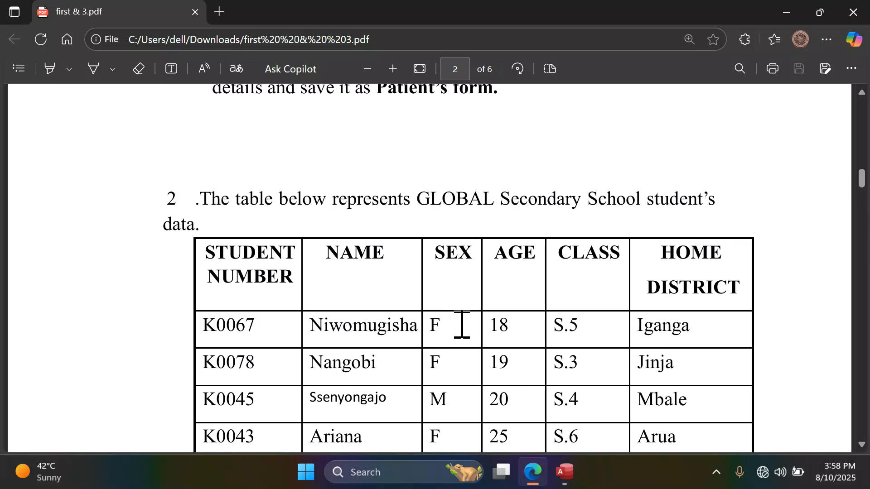
{"action": "left_click", "coordinate": [563, 475]}
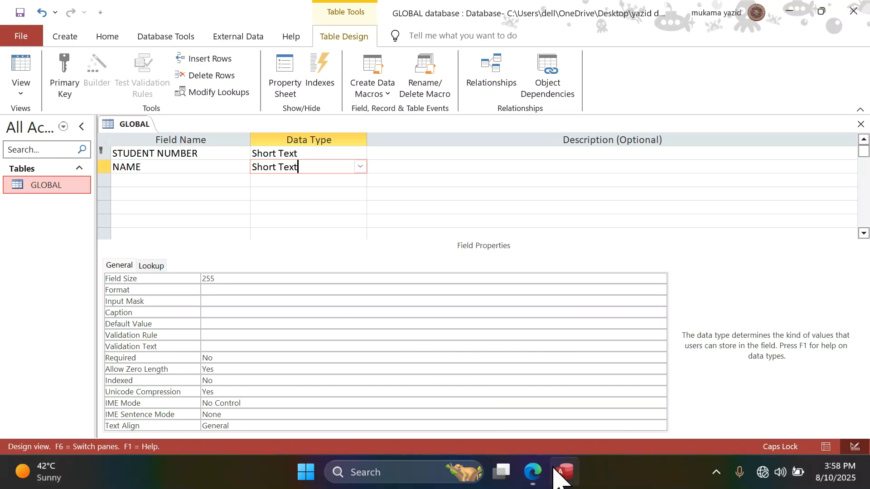
{"action": "left_click", "coordinate": [176, 181]}
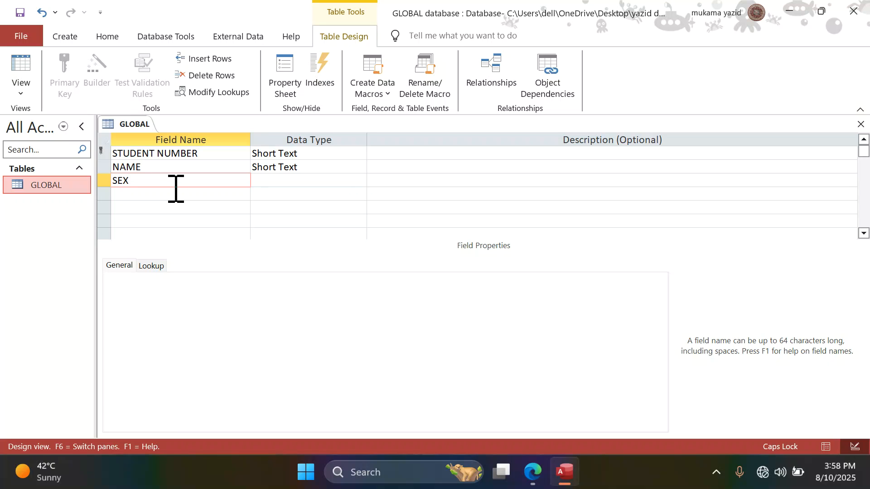
{"action": "key", "text": "Up"}
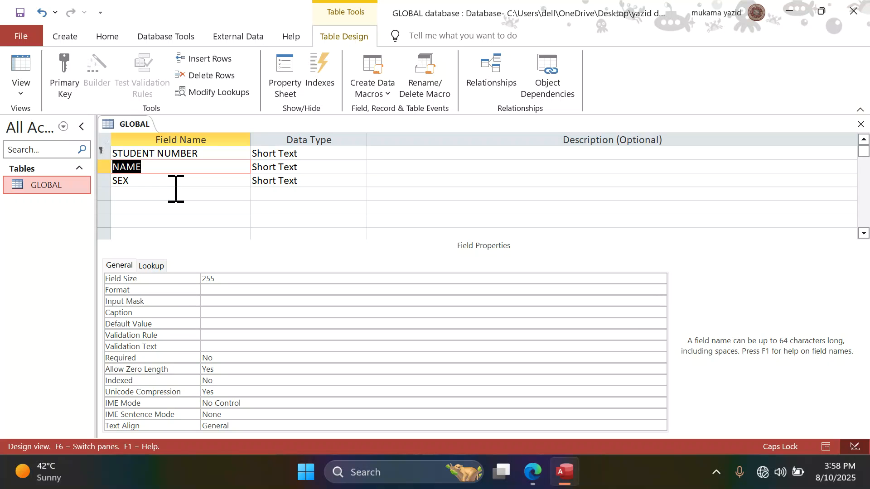
{"action": "key", "text": "Down"}
{"action": "key", "text": "Down"}
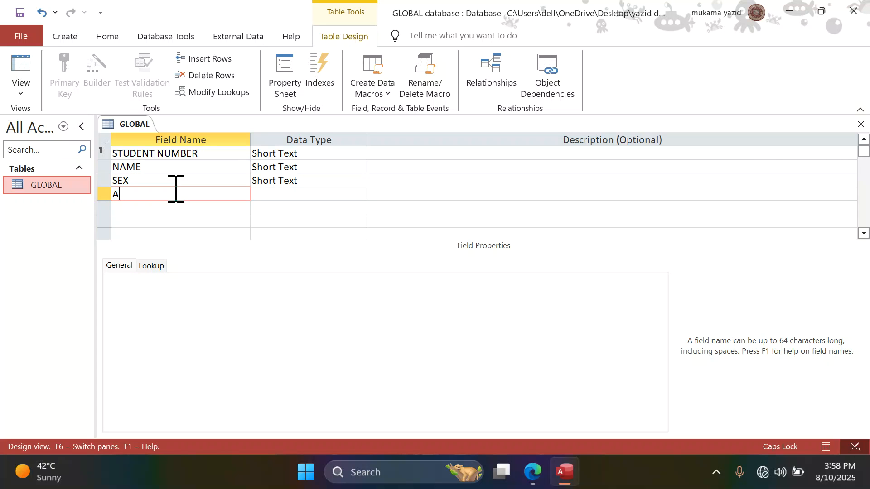
{"action": "key", "text": "Down"}
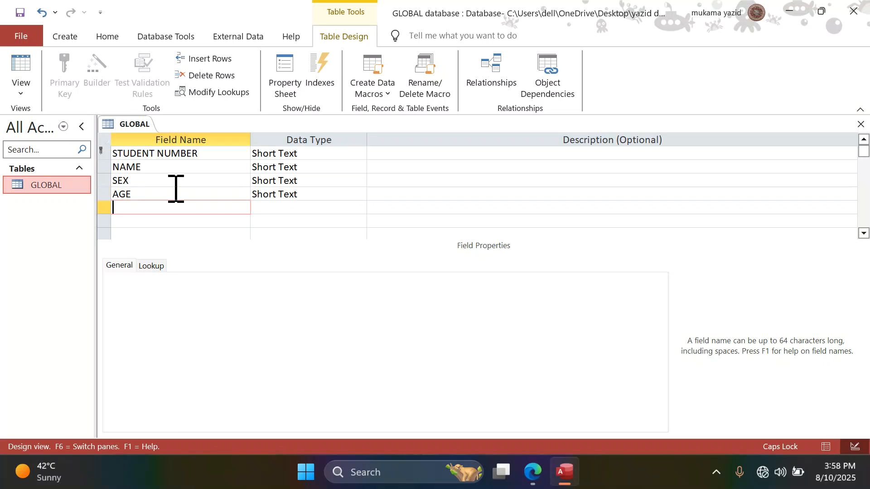
Consult the remaining column headings in the Edge PDF, and add the fields CLASS and HOME DISTRICT in Access.
{"action": "left_click", "coordinate": [534, 473]}
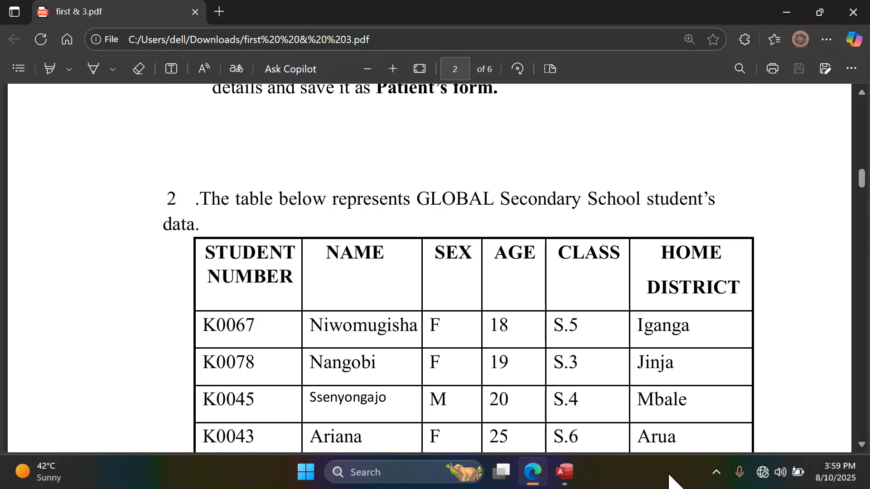
{"action": "left_click", "coordinate": [565, 472]}
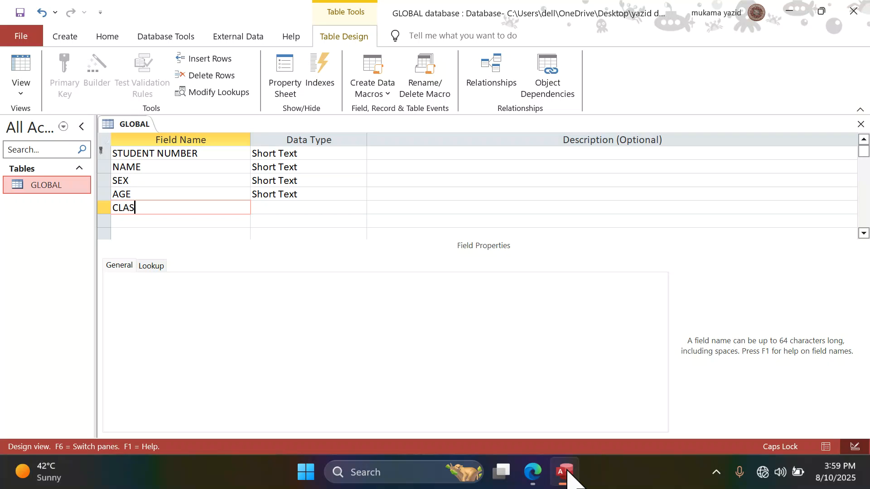
{"action": "key", "text": "Down"}
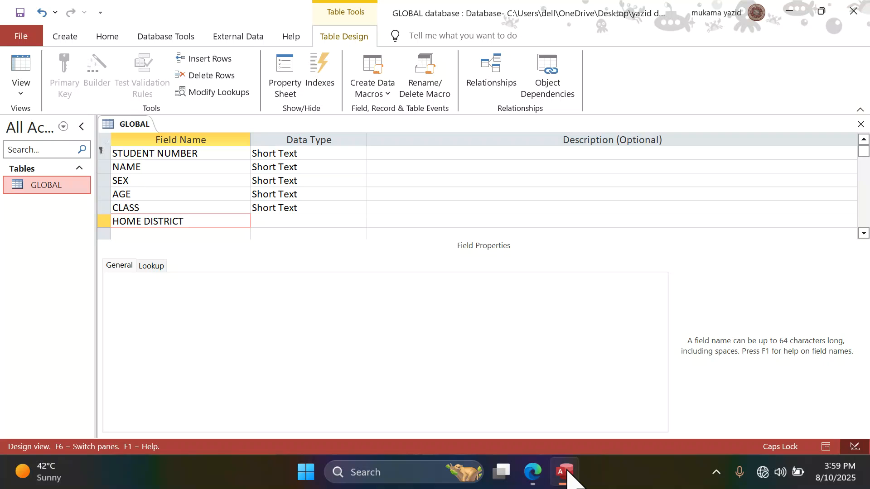
Set the AGE field's data type to Number, leaving SEX as Short Text.
{"action": "left_click", "coordinate": [305, 179]}
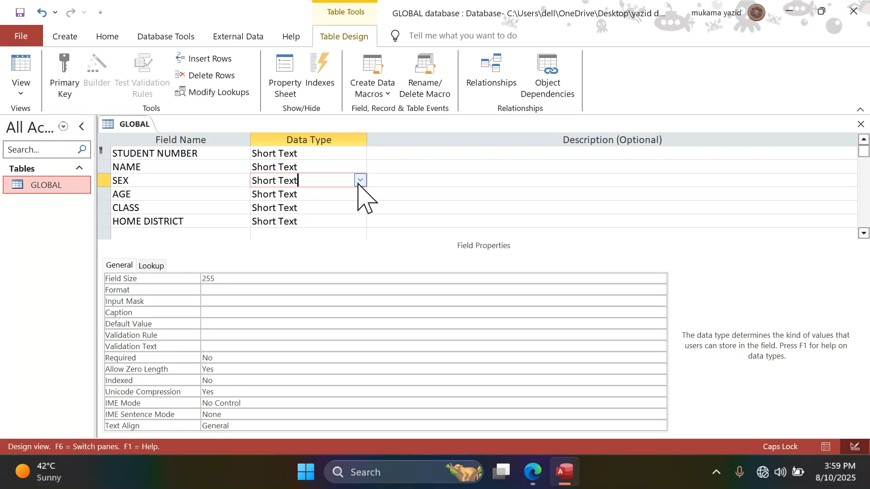
{"action": "left_click", "coordinate": [340, 194]}
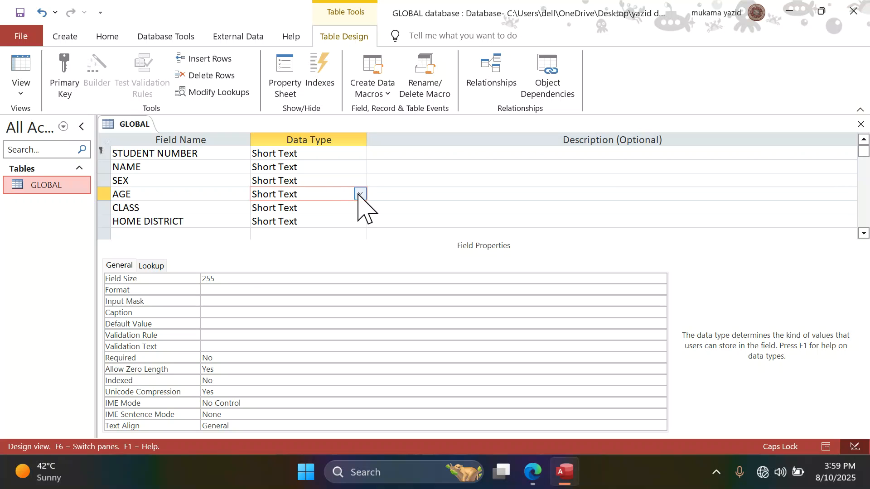
{"action": "left_click", "coordinate": [361, 195]}
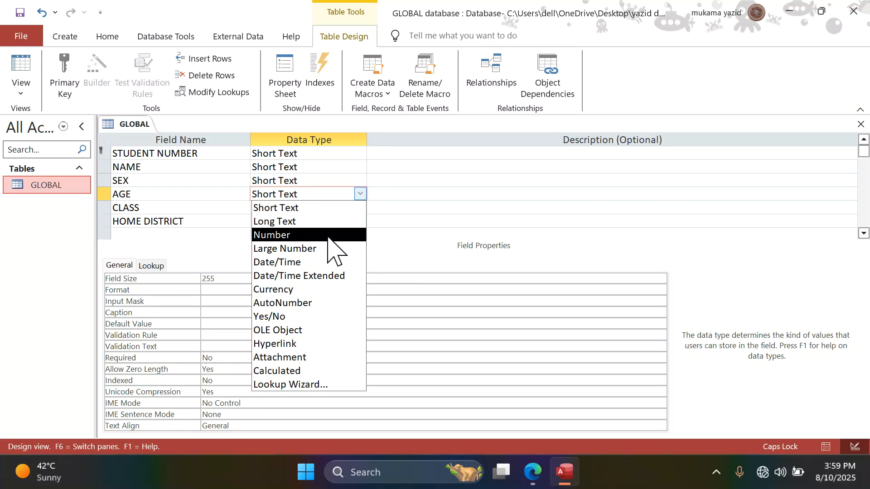
{"action": "left_click", "coordinate": [328, 234]}
Check the CLASS values in the Edge PDF, keep CLASS and HOME DISTRICT as Short Text in Access, and save the table design.
{"action": "left_click", "coordinate": [345, 208]}
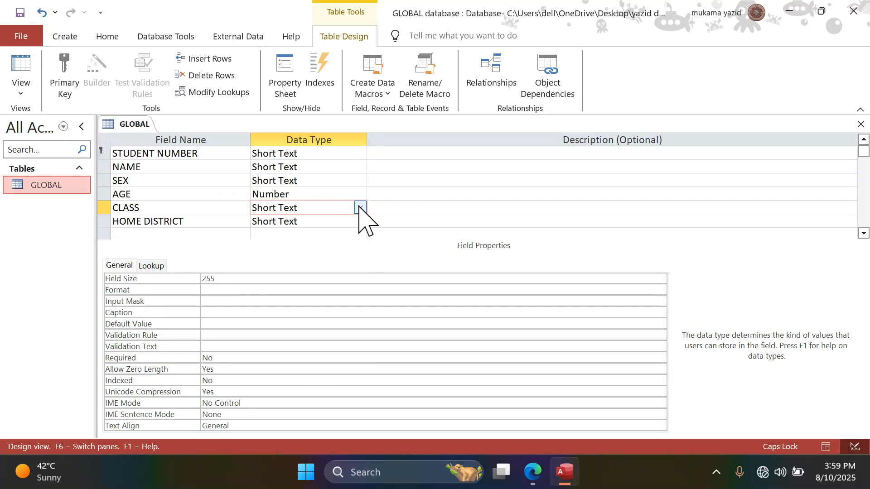
{"action": "left_click", "coordinate": [526, 462]}
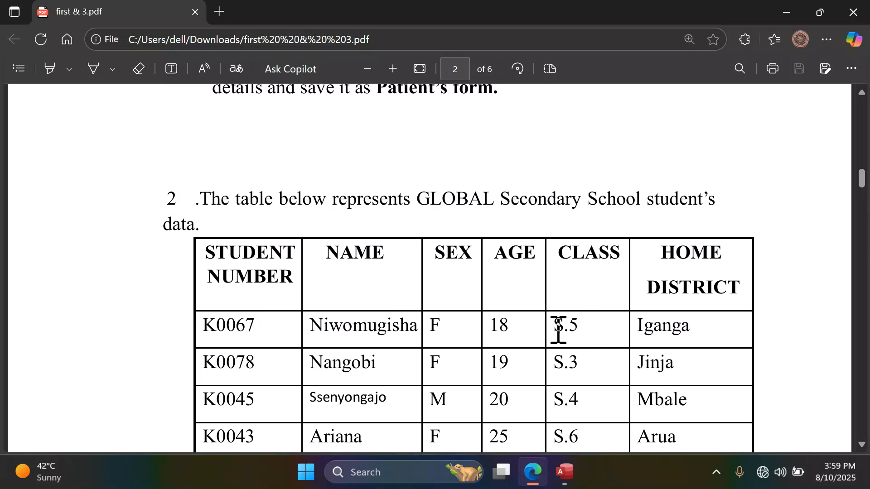
{"action": "left_click", "coordinate": [565, 471]}
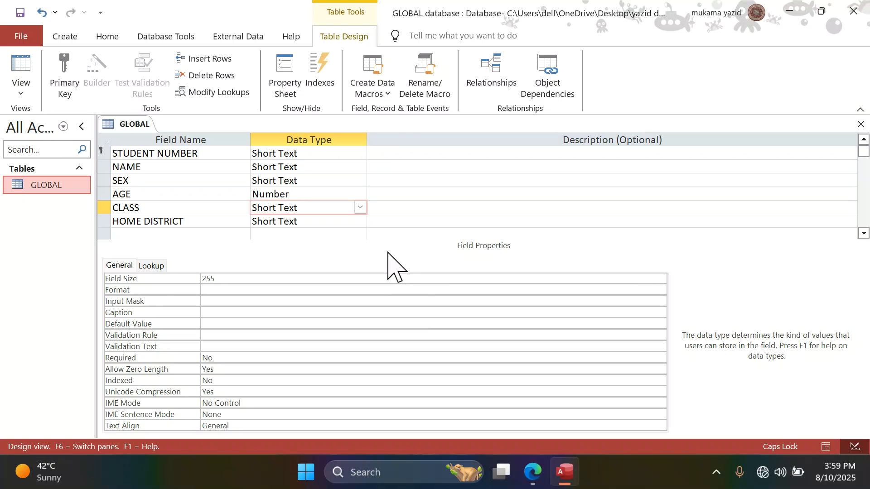
{"action": "left_click", "coordinate": [342, 222]}
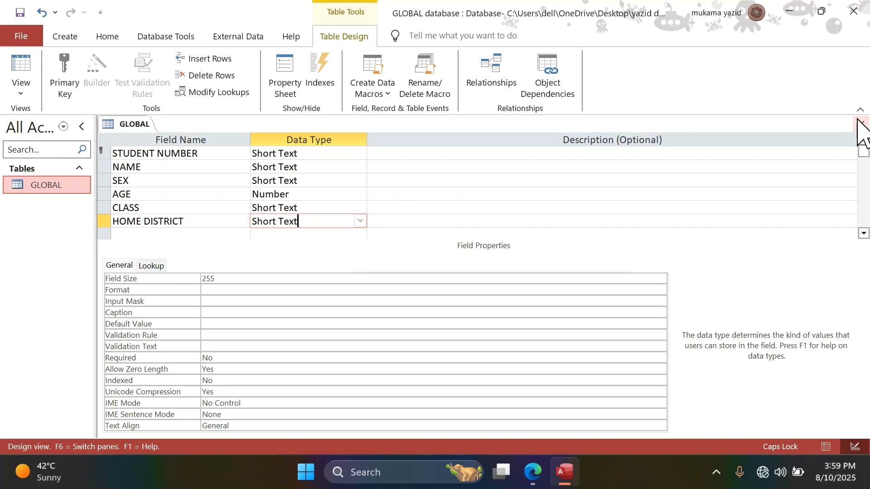
{"action": "left_click", "coordinate": [19, 14]}
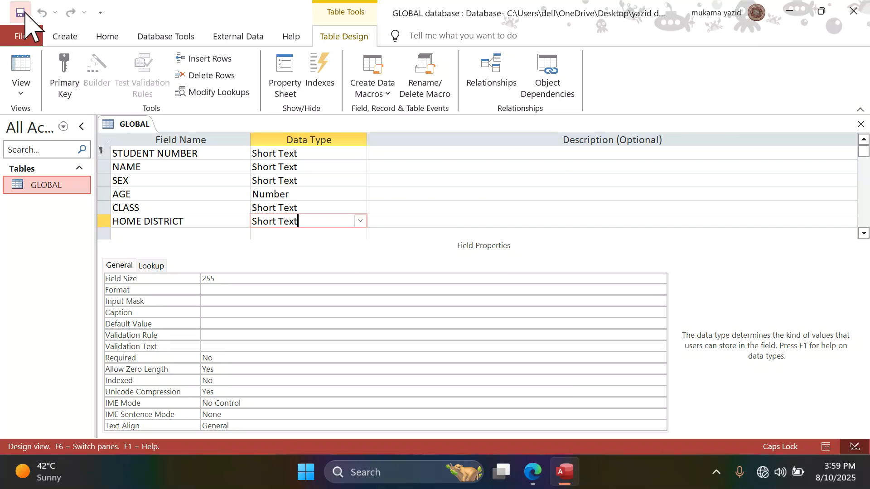
Close the GLOBAL design, reopen the table as a datasheet, and widen the STUDENT NUMBER and HOME DISTRICT columns to fit their headings.
{"action": "left_click", "coordinate": [860, 125]}
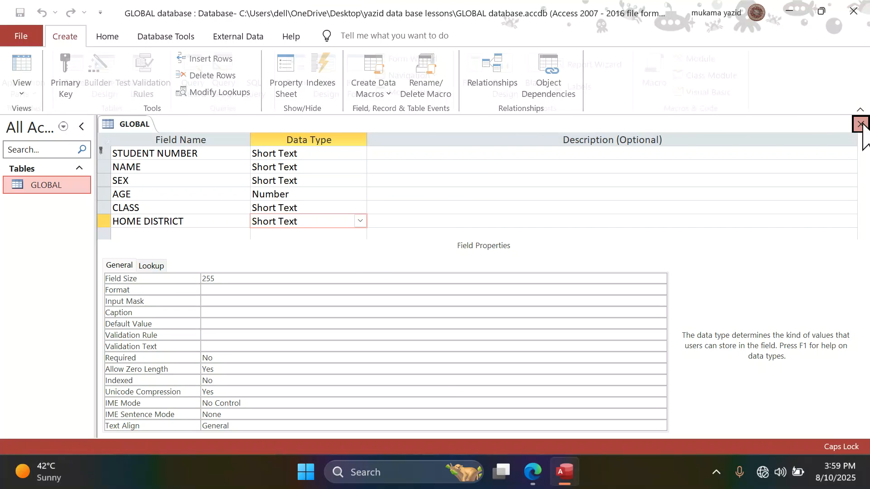
{"action": "double_click", "coordinate": [39, 186]}
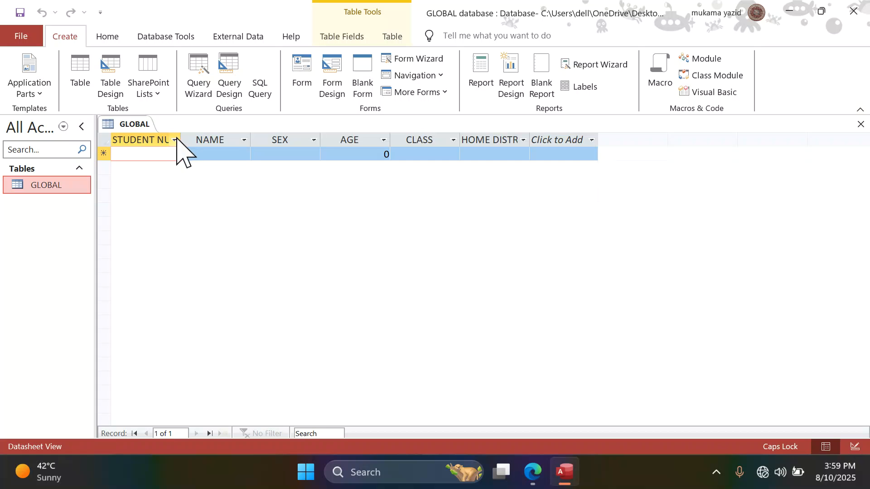
{"action": "left_click_drag", "start_coordinate": [181, 144], "coordinate": [212, 143]}
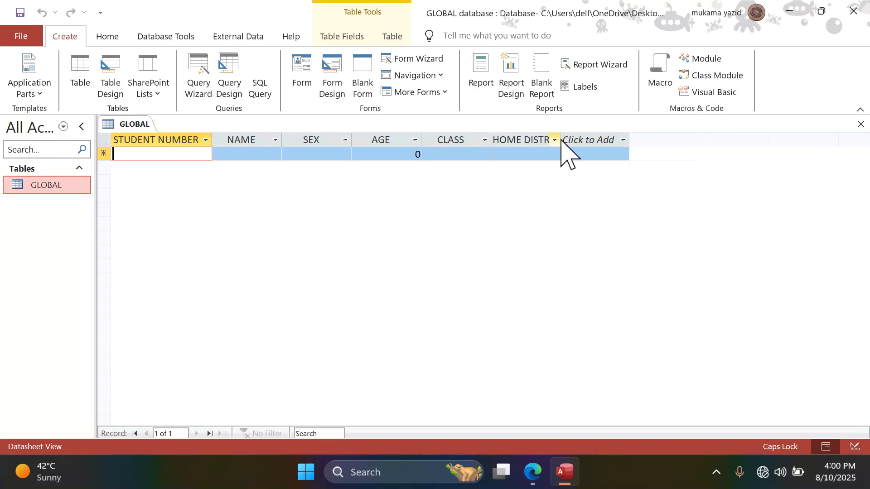
{"action": "left_click_drag", "start_coordinate": [562, 140], "coordinate": [583, 140]}
{"action": "left_click", "coordinate": [584, 140]}
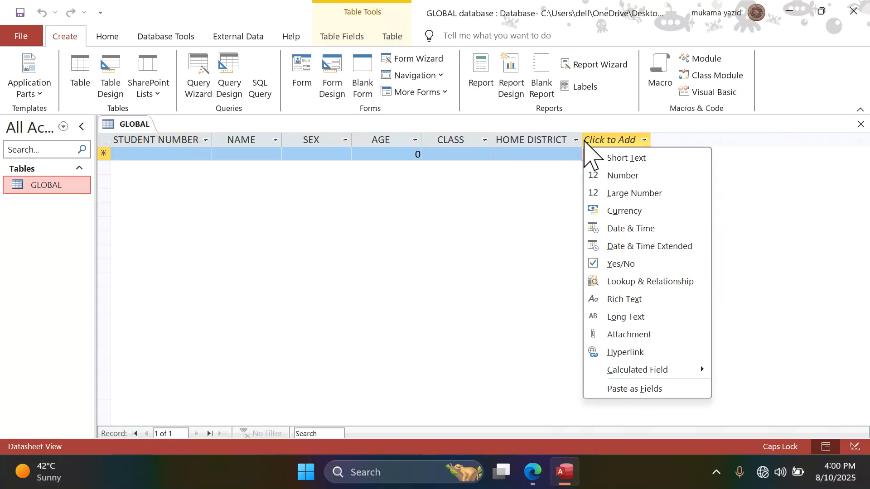
{"action": "left_click", "coordinate": [369, 247]}
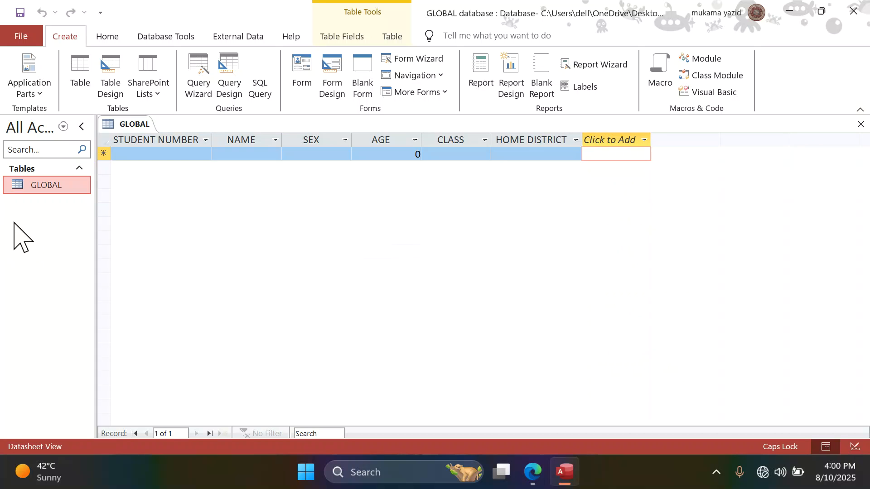
Review tasks (b) to (e) and the student data table of question 2 in the Edge PDF.
{"action": "left_click", "coordinate": [187, 154]}
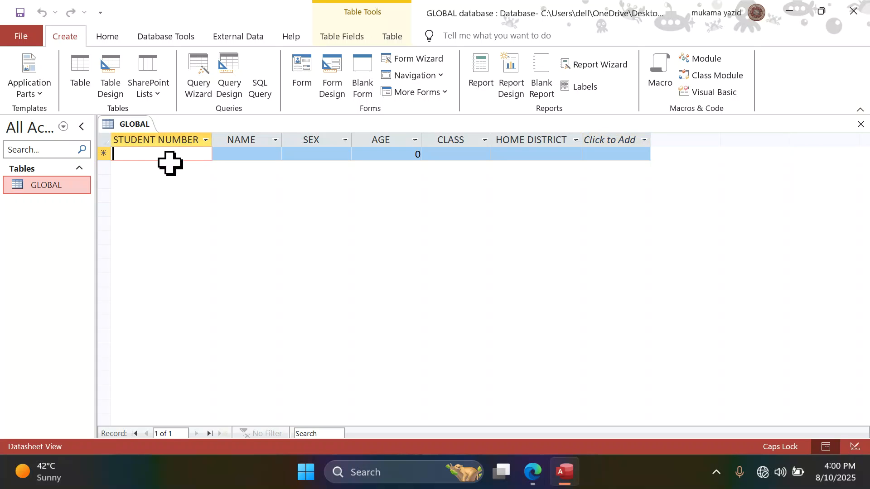
{"action": "left_click", "coordinate": [541, 472]}
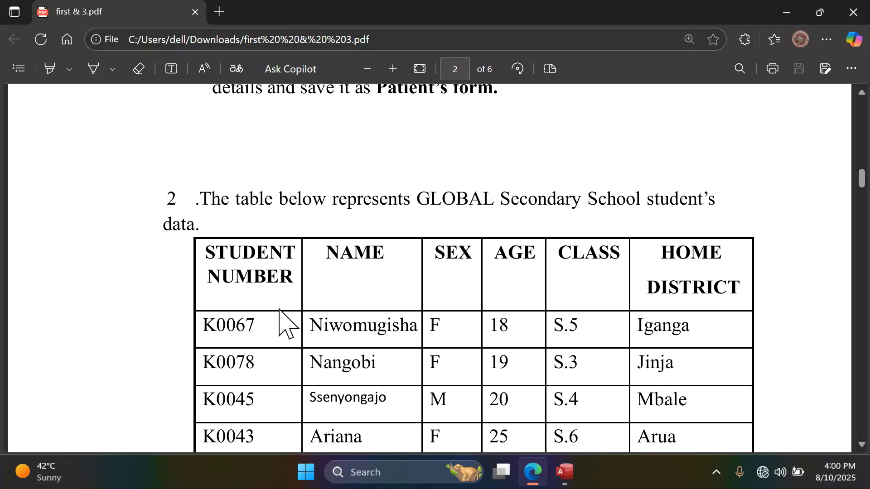
{"action": "scroll", "coordinate": [288, 322], "scroll_direction": "down", "scroll_amount": 10}
{"action": "scroll", "coordinate": [287, 323], "scroll_direction": "down", "scroll_amount": 6}
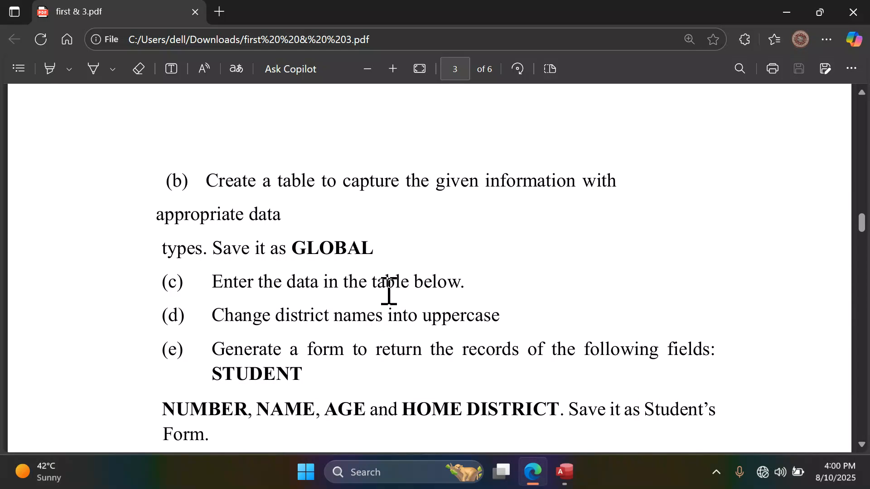
{"action": "left_click", "coordinate": [564, 473]}
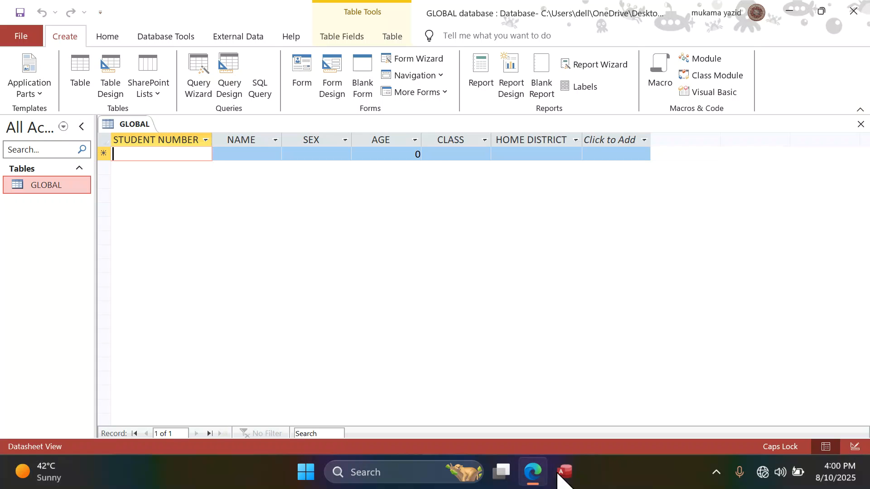
{"action": "left_click", "coordinate": [528, 476]}
{"action": "scroll", "coordinate": [372, 353], "scroll_direction": "up", "scroll_amount": 7}
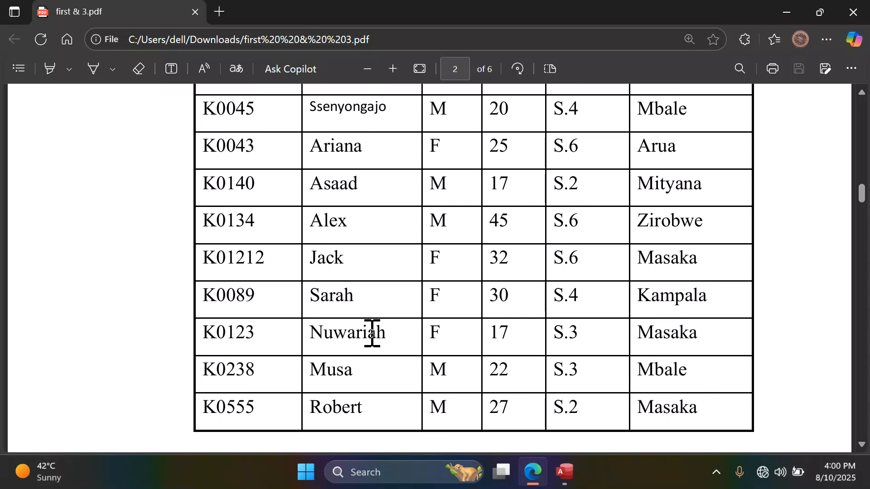
{"action": "scroll", "coordinate": [372, 333], "scroll_direction": "up", "scroll_amount": 2}
{"action": "scroll", "coordinate": [371, 332], "scroll_direction": "up", "scroll_amount": 3}
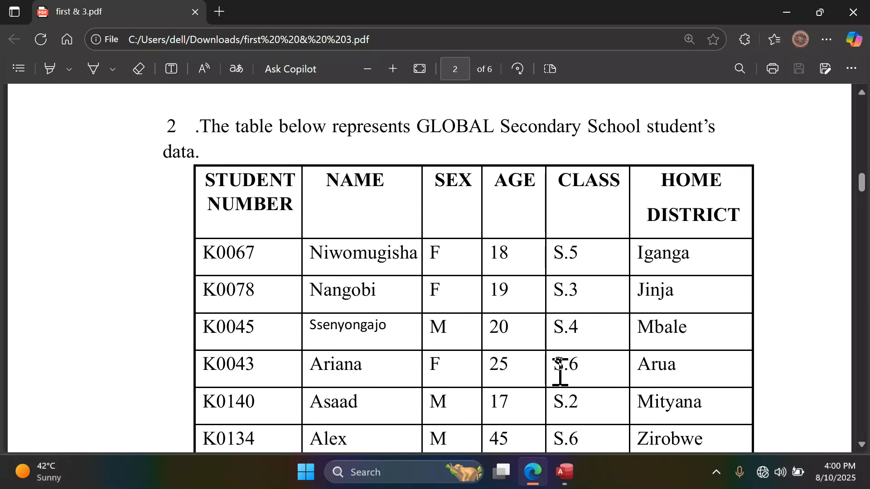
Copy the first student's number from the Edge PDF into the STUDENT NUMBER field of the first record in Access.
{"action": "left_click", "coordinate": [566, 479]}
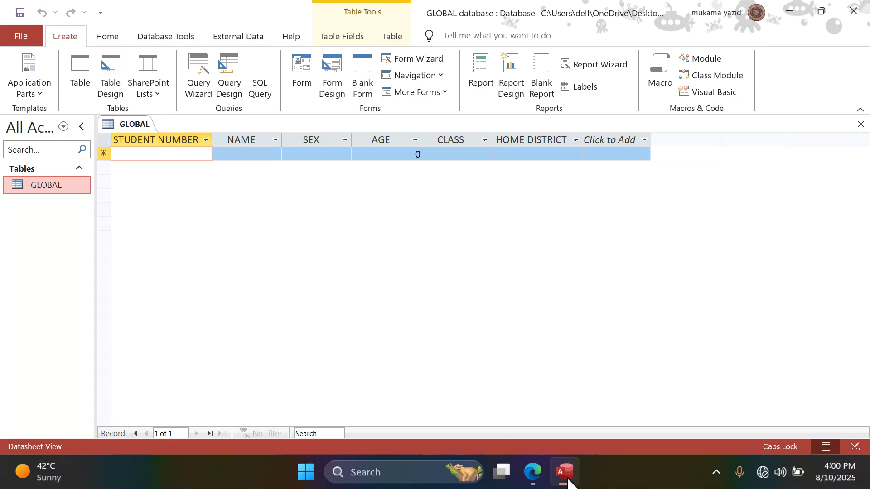
{"action": "left_click", "coordinate": [566, 479]}
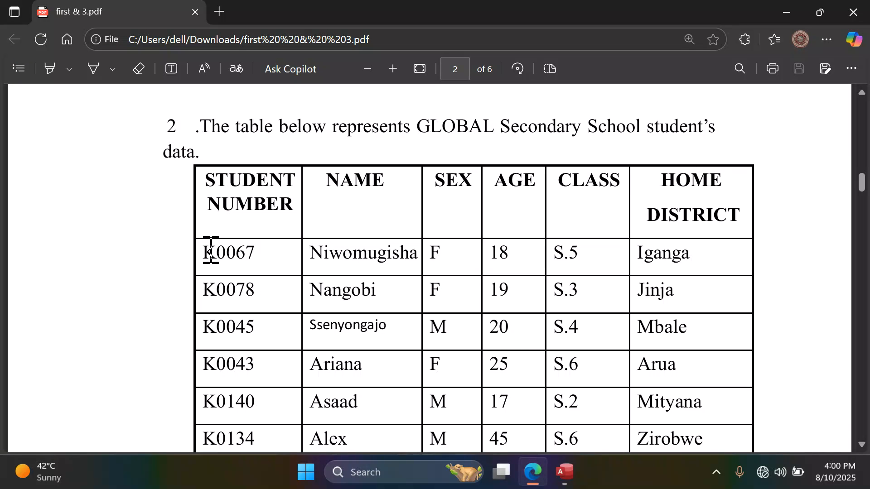
{"action": "left_click_drag", "start_coordinate": [210, 253], "coordinate": [253, 254]}
{"action": "key", "text": "ctrl+c"}
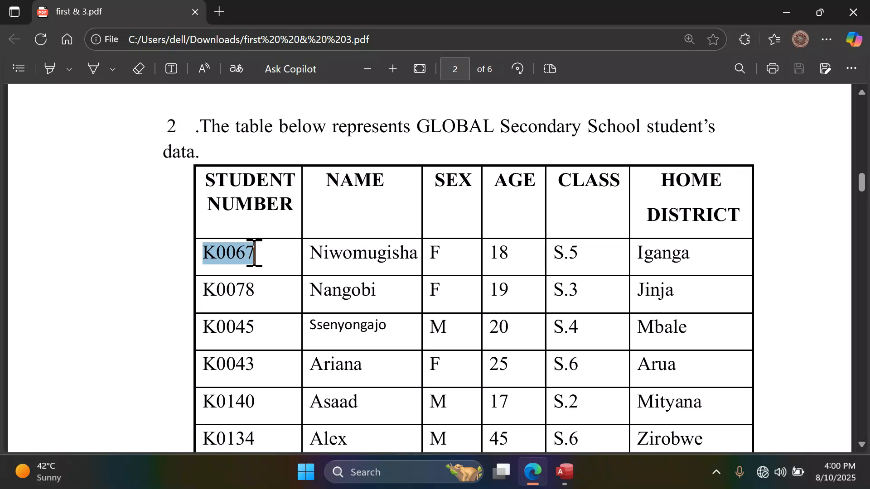
{"action": "right_click", "coordinate": [221, 263]}
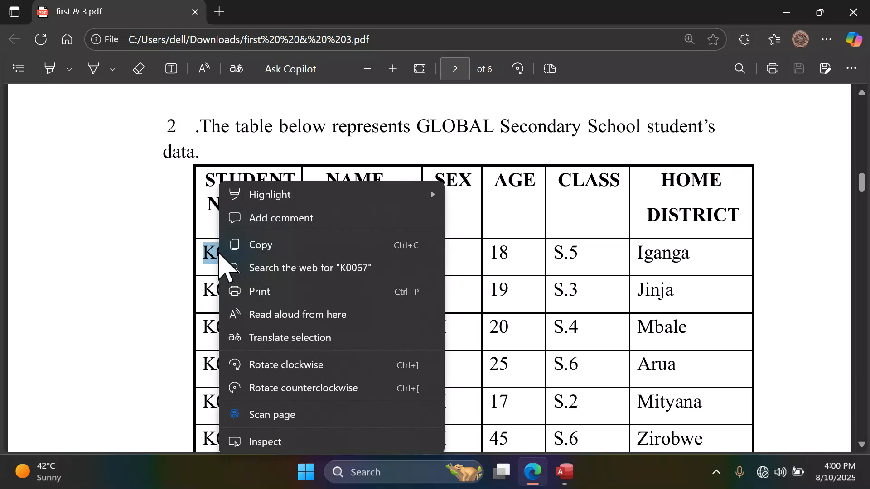
{"action": "left_click", "coordinate": [265, 247]}
{"action": "left_click", "coordinate": [533, 472]}
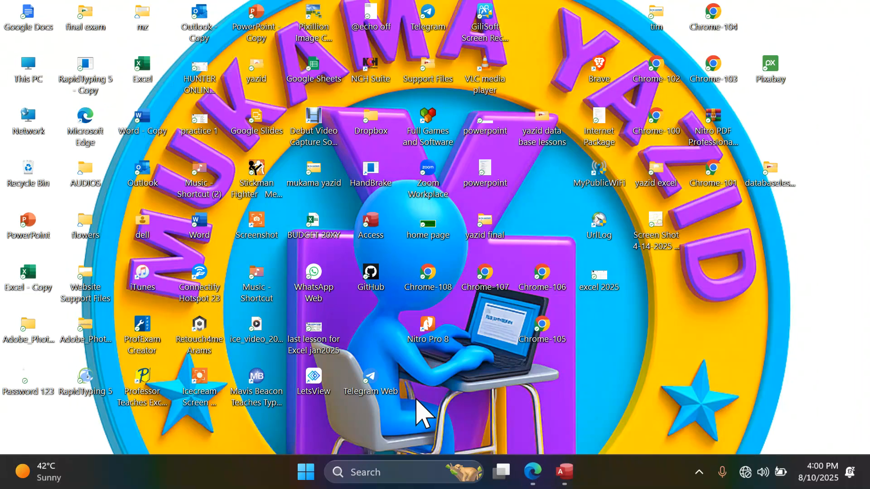
{"action": "left_click", "coordinate": [564, 472]}
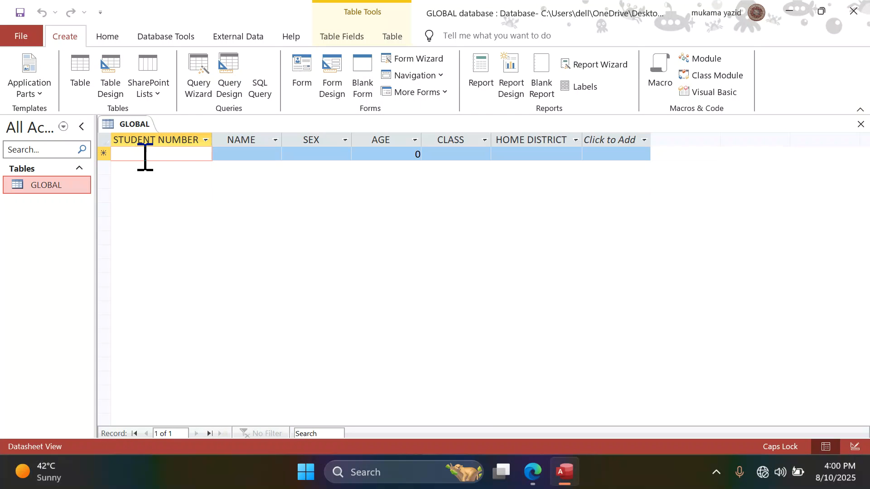
{"action": "key", "text": "ctrl+v"}
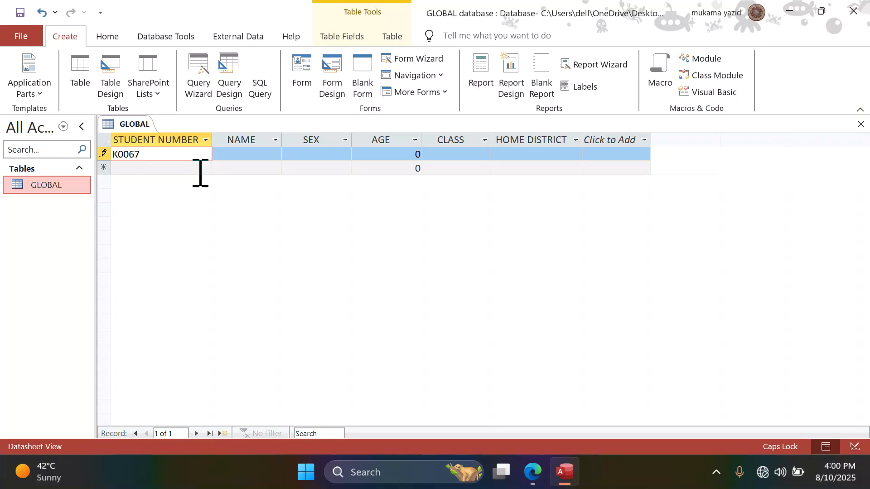
Copy the first student's name from the Edge PDF into the NAME field of the first record in Access.
{"action": "left_click", "coordinate": [229, 155]}
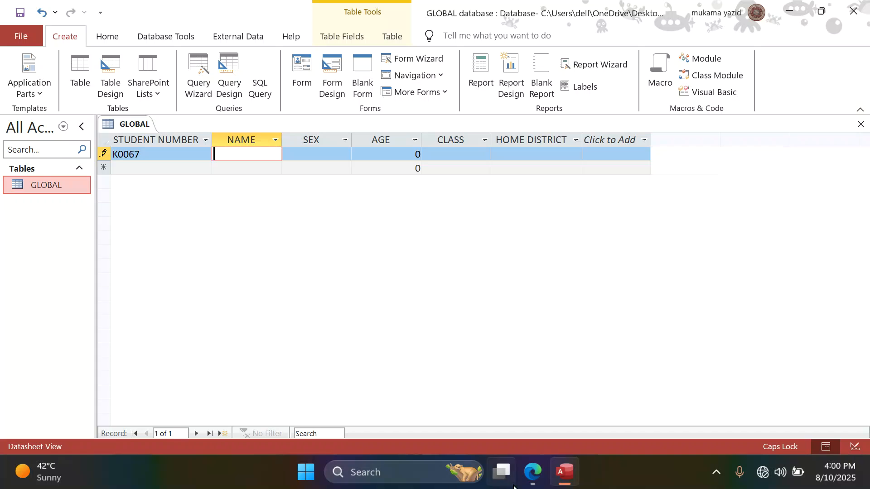
{"action": "left_click", "coordinate": [531, 471]}
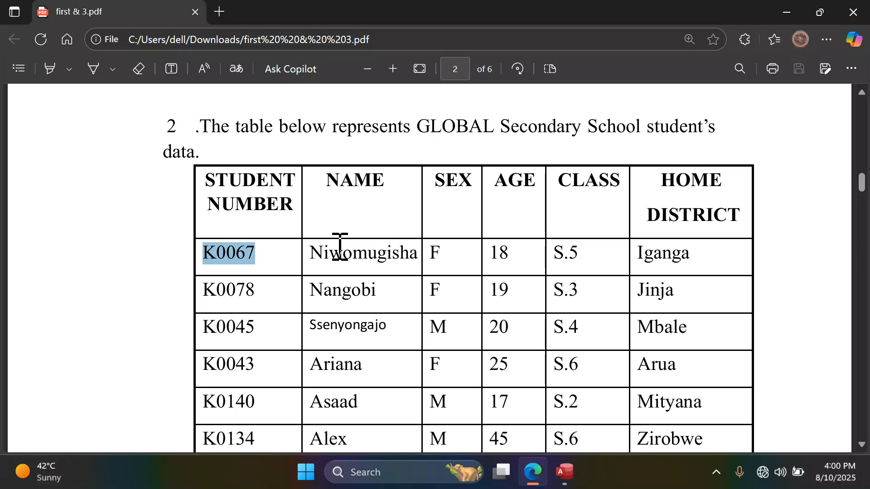
{"action": "left_click_drag", "start_coordinate": [316, 252], "coordinate": [414, 252]}
{"action": "key", "text": "ctrl+c"}
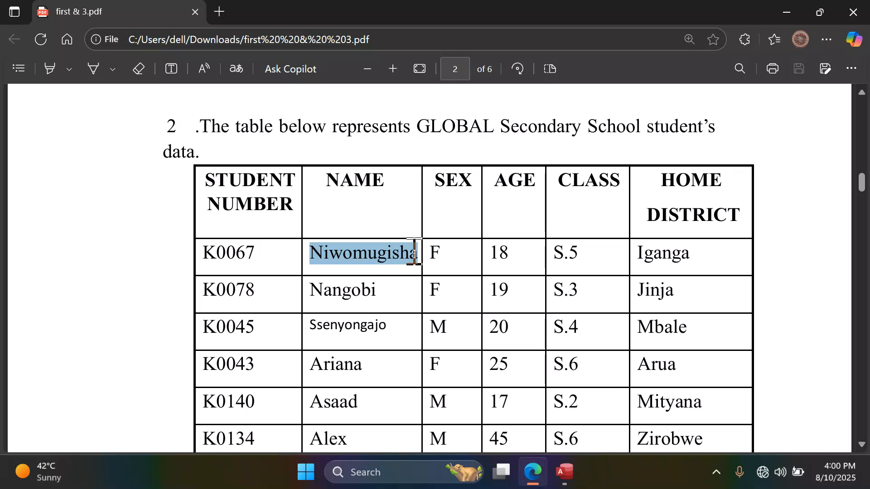
{"action": "left_click", "coordinate": [533, 471]}
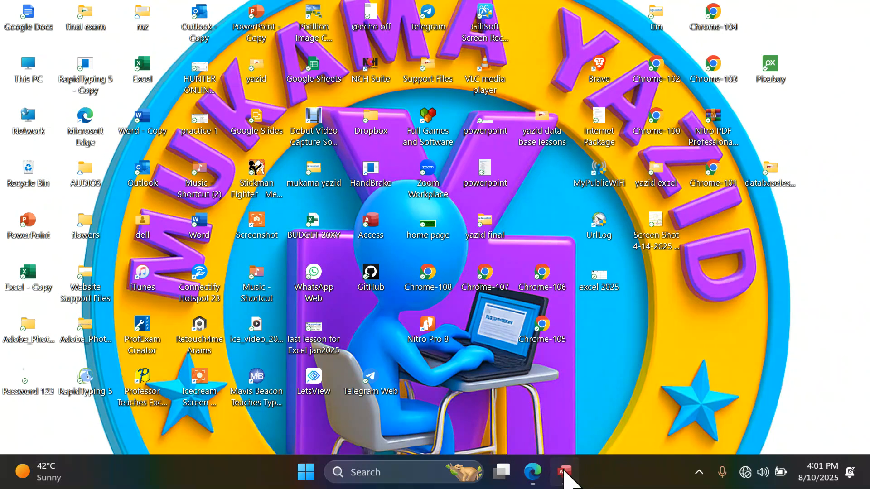
{"action": "left_click", "coordinate": [564, 470]}
{"action": "key", "text": "ctrl+v"}
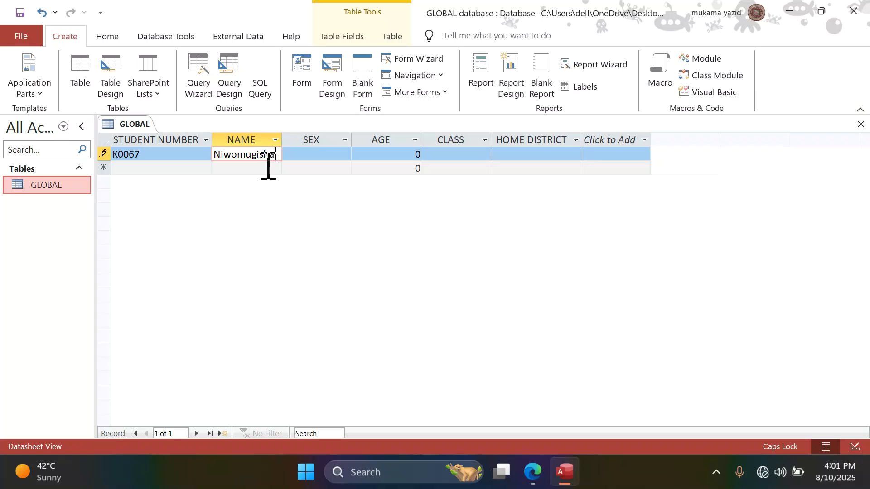
Set the first record's SEX to F and AGE to 18 in Access, checking the student's row in the Edge PDF.
{"action": "left_click", "coordinate": [330, 154]}
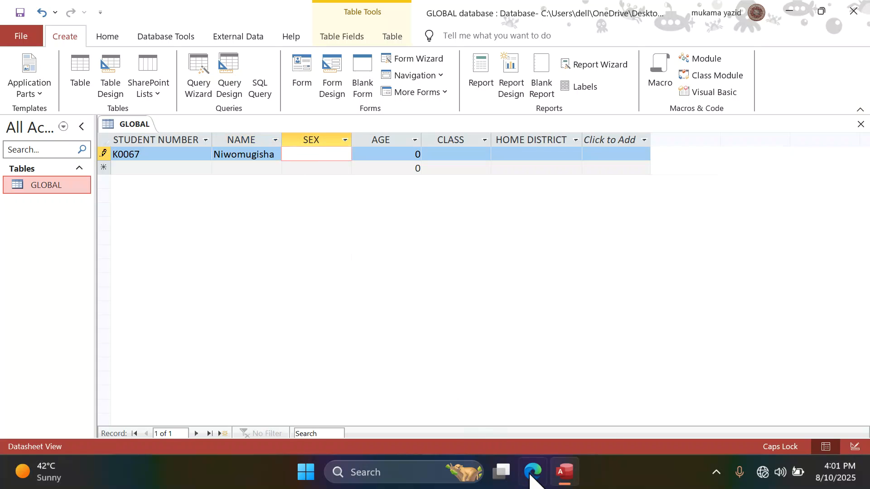
{"action": "mouse_move", "coordinate": [542, 480]}
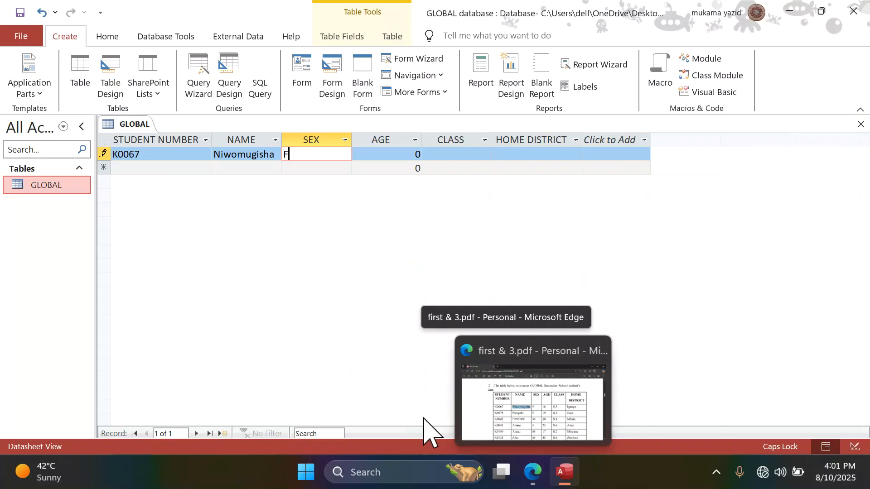
{"action": "left_click", "coordinate": [526, 479]}
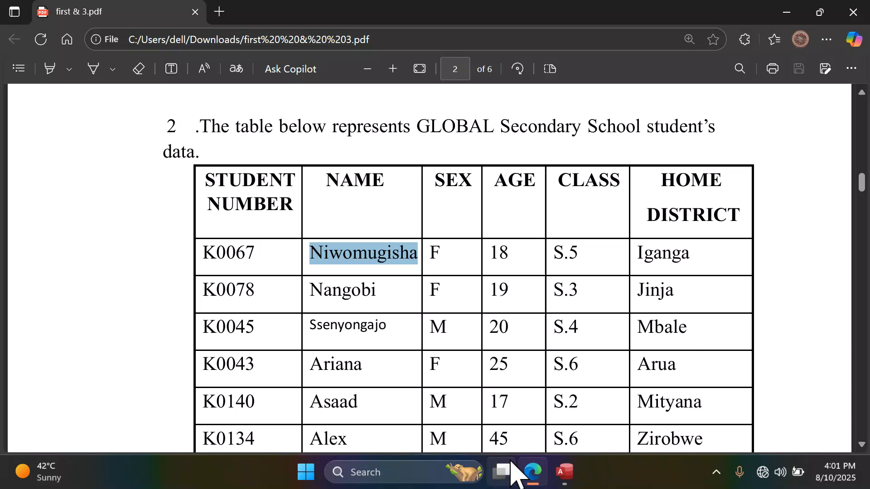
{"action": "left_click", "coordinate": [563, 475]}
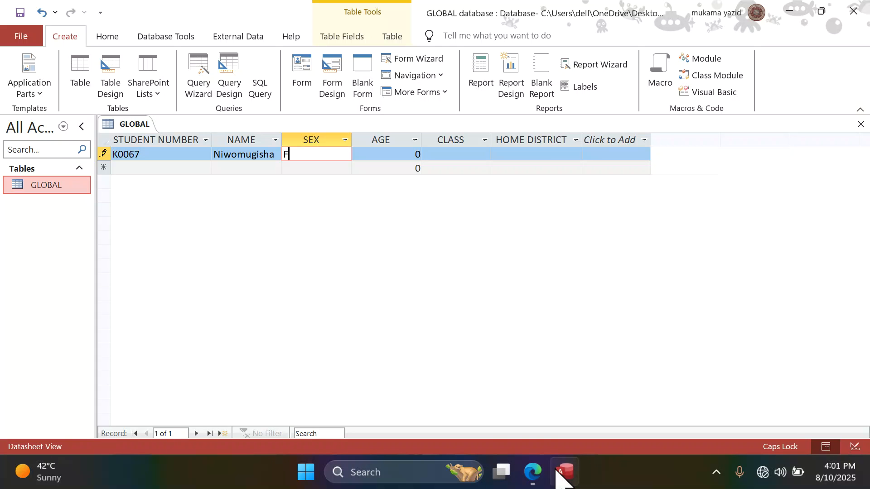
{"action": "left_click", "coordinate": [396, 154]}
{"action": "type", "text": "1"}
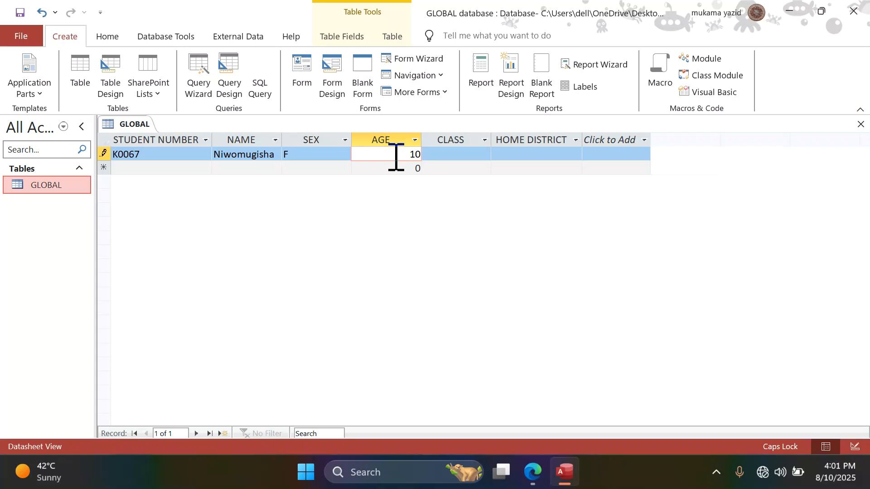
{"action": "type", "text": "8"}
{"action": "left_click", "coordinate": [462, 155]}
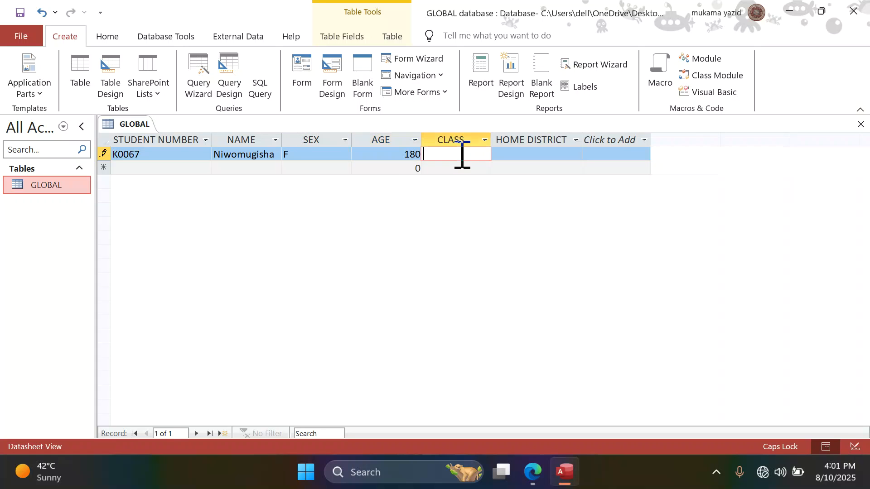
{"action": "left_click", "coordinate": [419, 155]}
{"action": "left_click_drag", "start_coordinate": [417, 156], "coordinate": [430, 157]}
{"action": "key", "text": "Delete"}
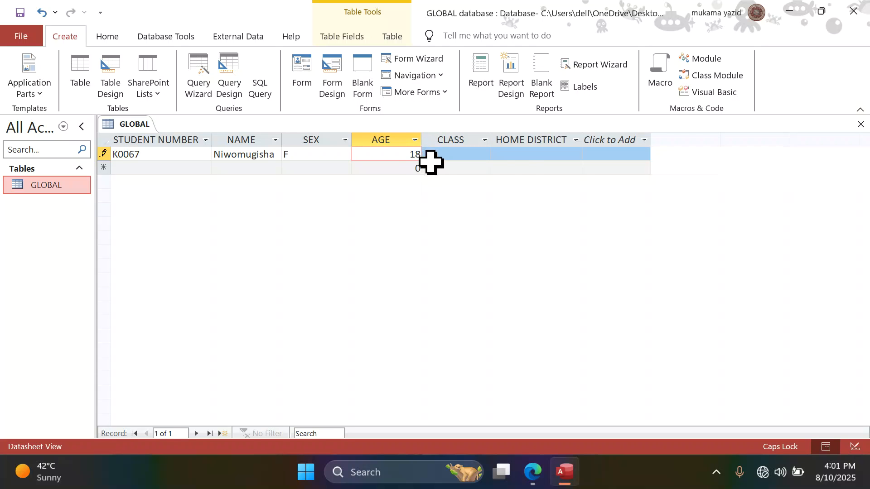
Copy the first student's class, S.5, from the Edge PDF into the CLASS field of the first record in Access.
{"action": "left_click", "coordinate": [488, 154]}
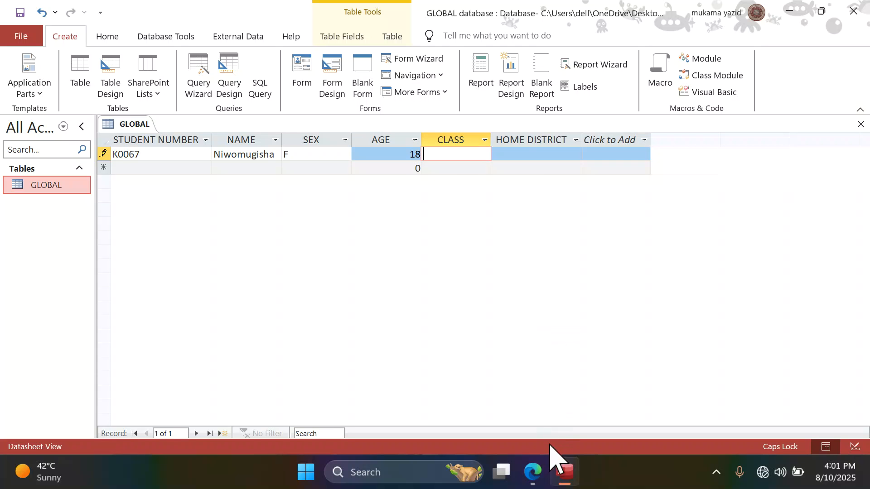
{"action": "left_click", "coordinate": [533, 472]}
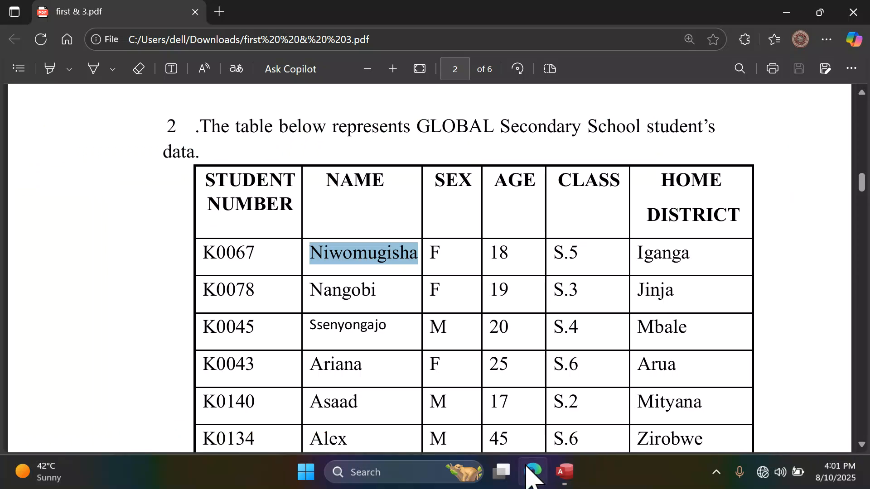
{"action": "mouse_move", "coordinate": [579, 250]}
{"action": "left_mouse_down"}
{"action": "mouse_move", "coordinate": [551, 249]}
{"action": "mouse_move", "coordinate": [564, 253]}
{"action": "left_mouse_up"}
{"action": "left_click", "coordinate": [584, 258]}
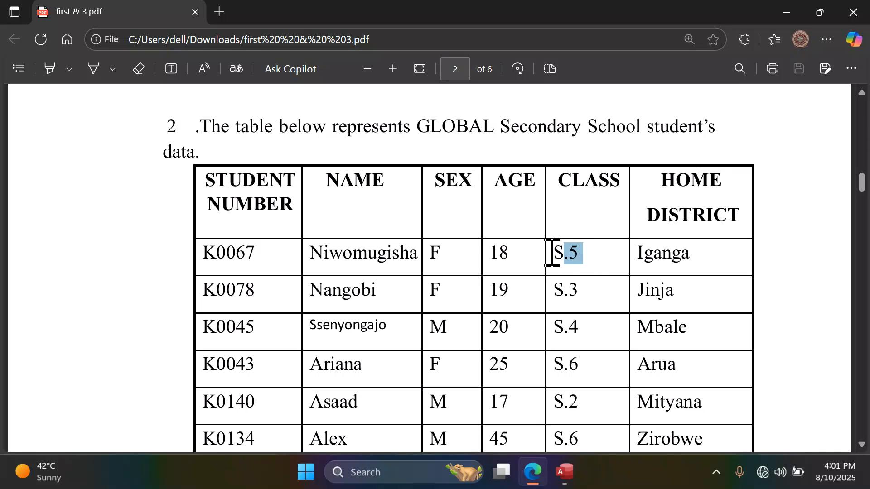
{"action": "left_click", "coordinate": [562, 254]}
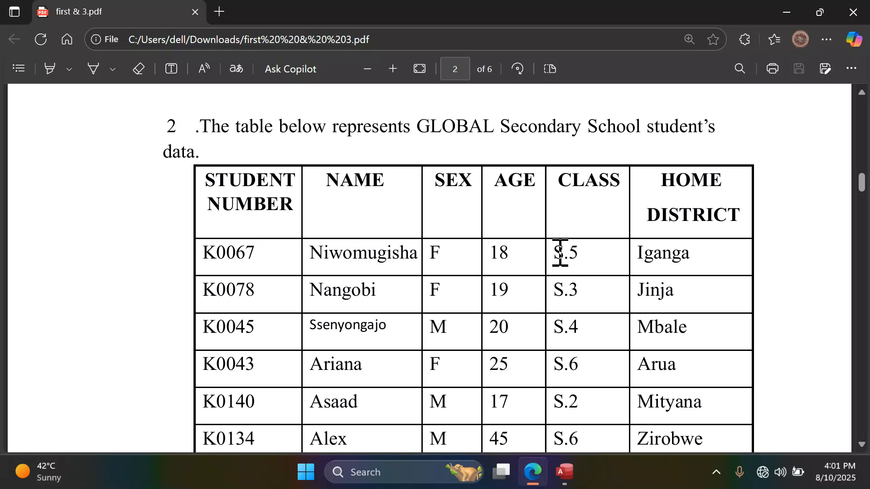
{"action": "left_click_drag", "start_coordinate": [560, 251], "coordinate": [576, 251]}
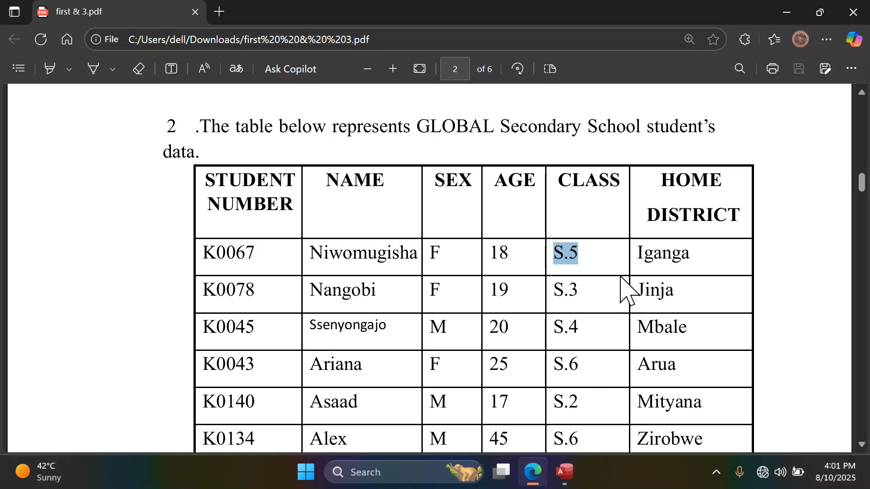
{"action": "left_click", "coordinate": [562, 372]}
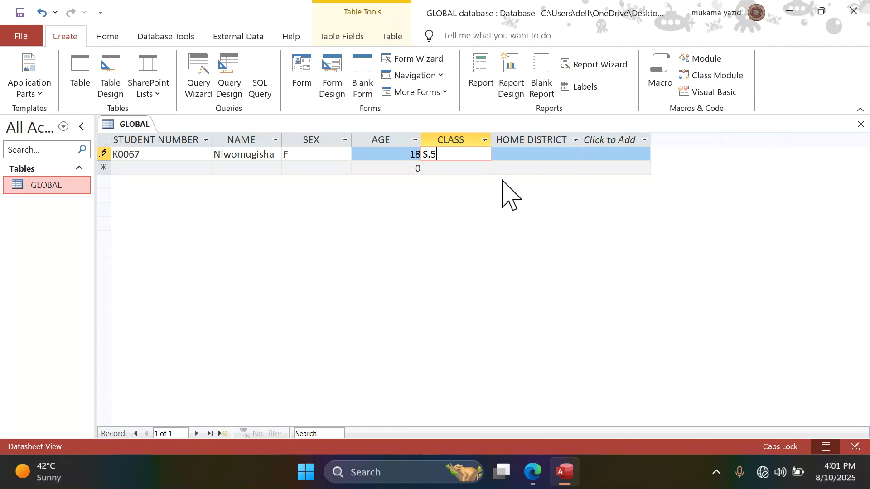
Copy the first student's district, Iganga, from the Edge PDF into the HOME DISTRICT field of the first record in Access.
{"action": "left_click", "coordinate": [550, 159]}
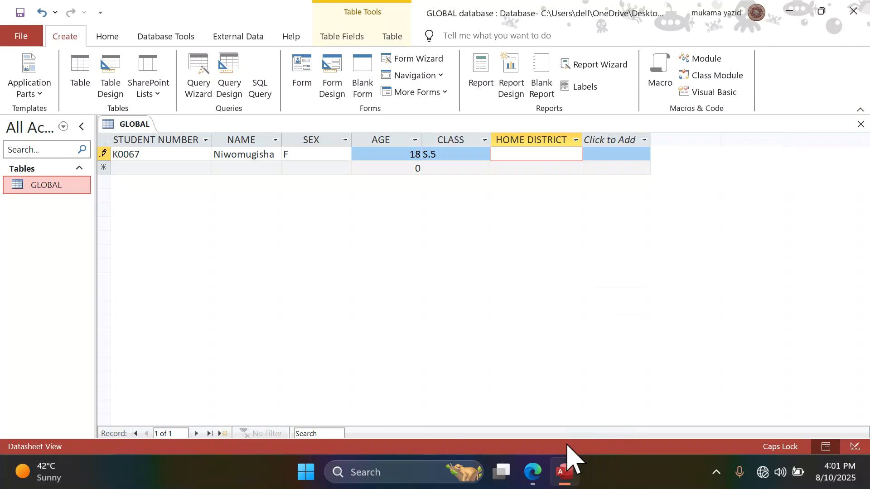
{"action": "left_click", "coordinate": [529, 479]}
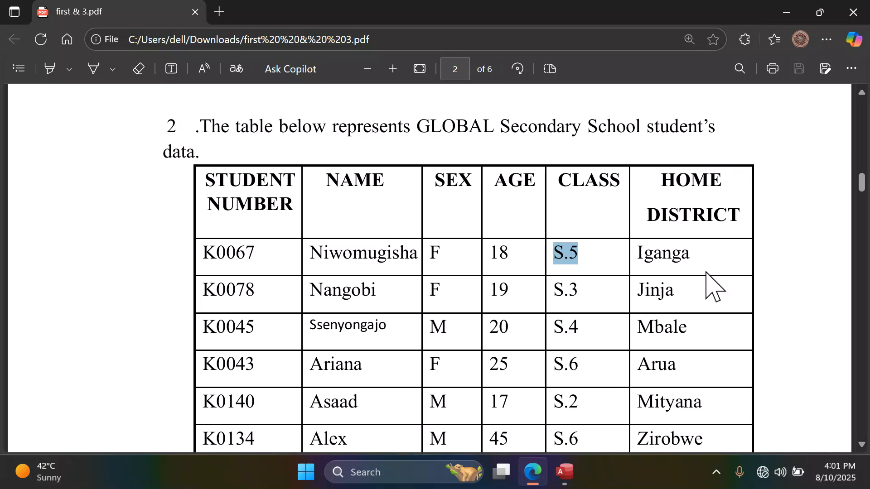
{"action": "left_click_drag", "start_coordinate": [691, 253], "coordinate": [641, 266]}
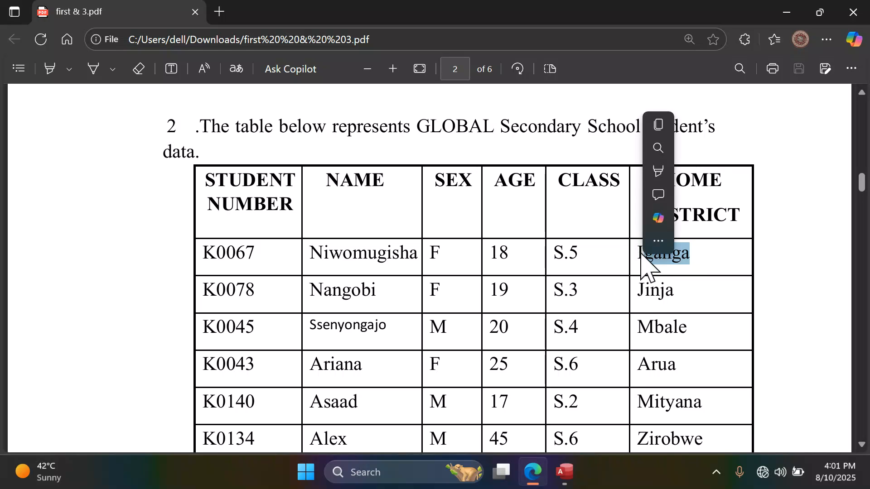
{"action": "left_click", "coordinate": [648, 256]}
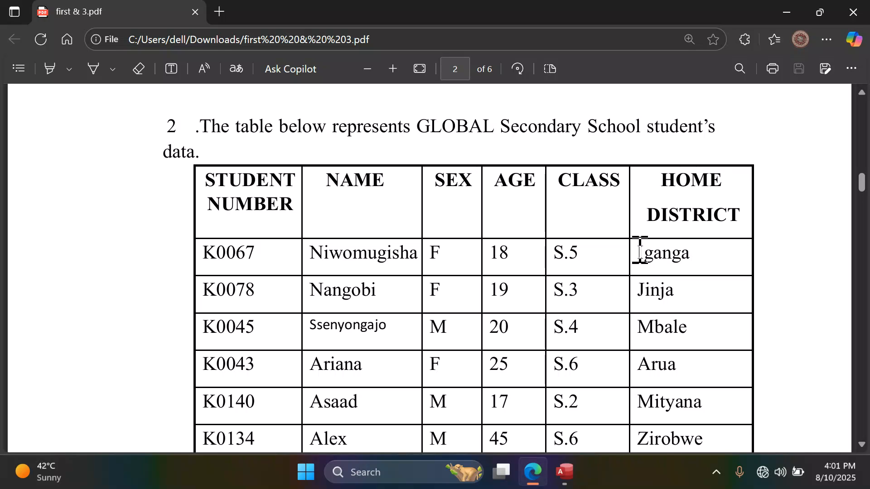
{"action": "left_click_drag", "start_coordinate": [640, 252], "coordinate": [695, 262]}
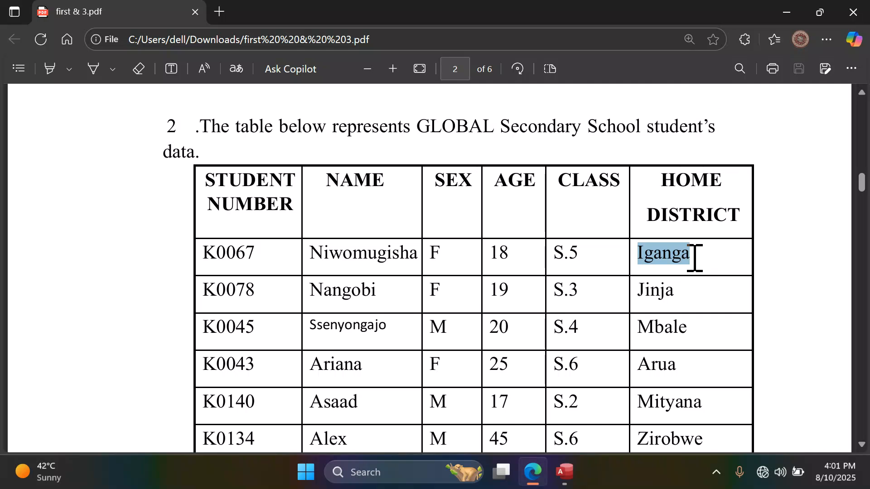
{"action": "left_click", "coordinate": [564, 473]}
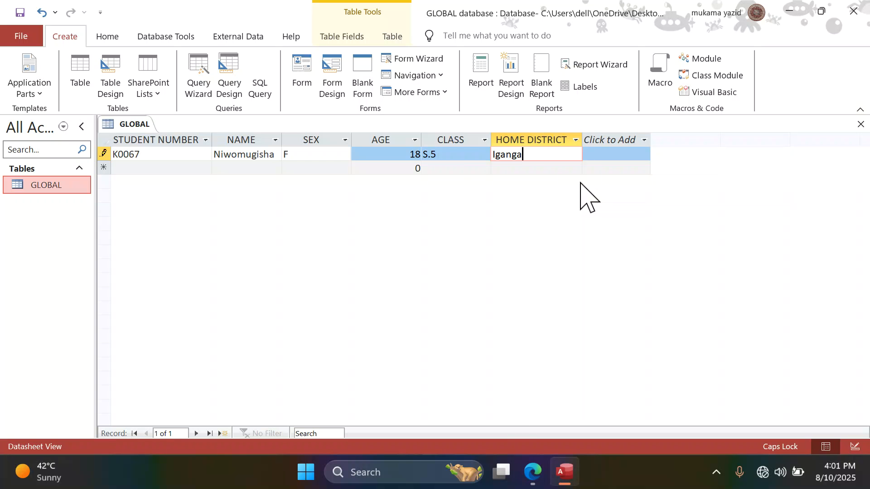
Check the remaining student rows in the Edge PDF, and open the GLOBAL table of the GLOBAL database stored in Downloads in Access.
{"action": "left_click", "coordinate": [525, 478]}
{"action": "scroll", "coordinate": [408, 336], "scroll_direction": "down", "scroll_amount": 5}
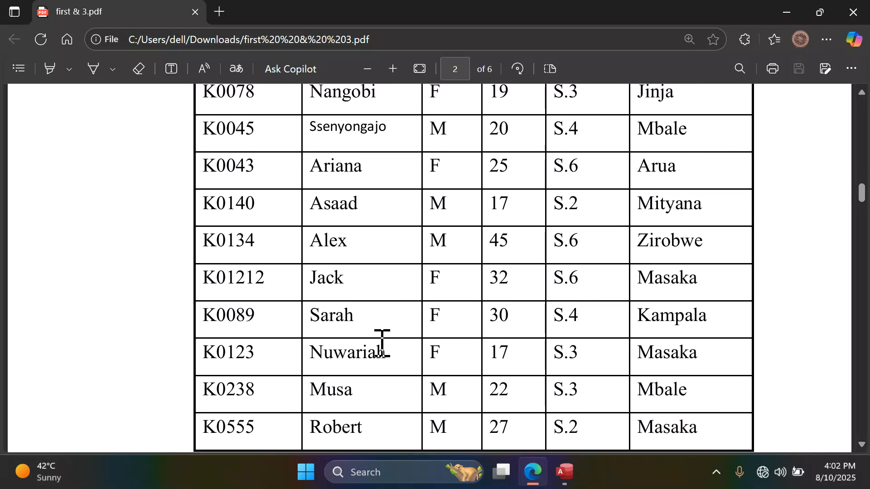
{"action": "scroll", "coordinate": [382, 343], "scroll_direction": "down", "scroll_amount": 3}
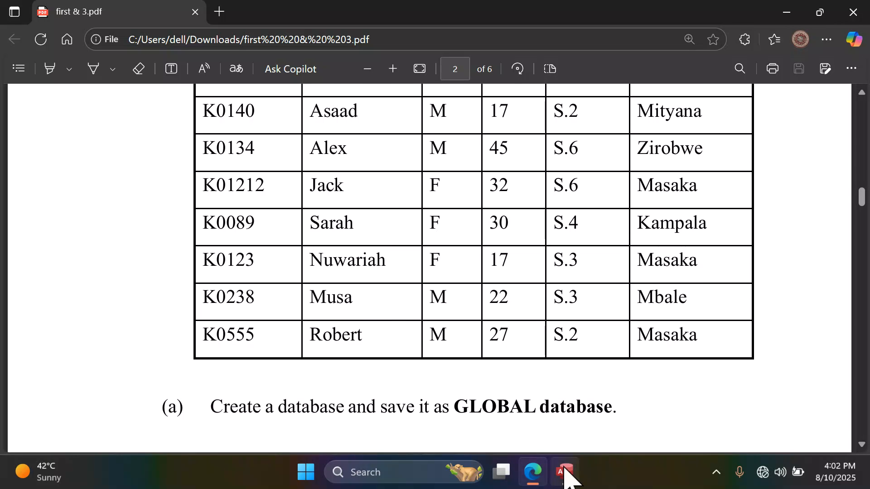
{"action": "left_click", "coordinate": [565, 474]}
{"action": "left_click", "coordinate": [27, 36]}
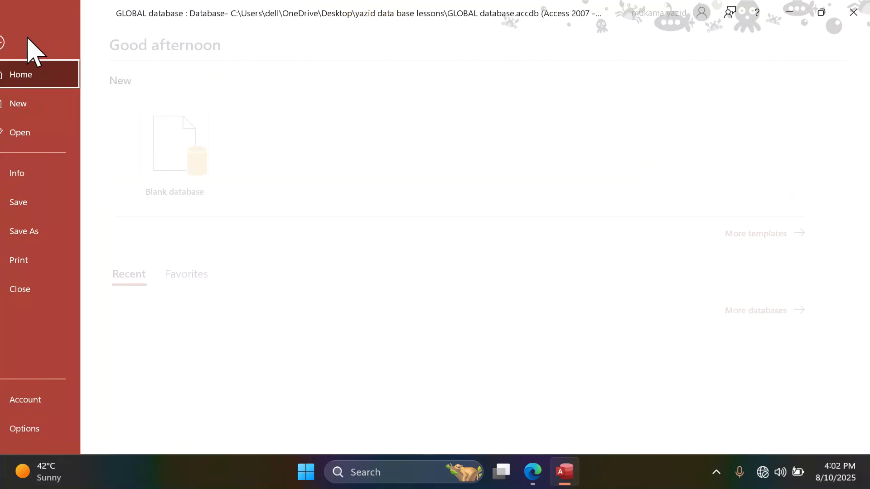
{"action": "left_click", "coordinate": [216, 377]}
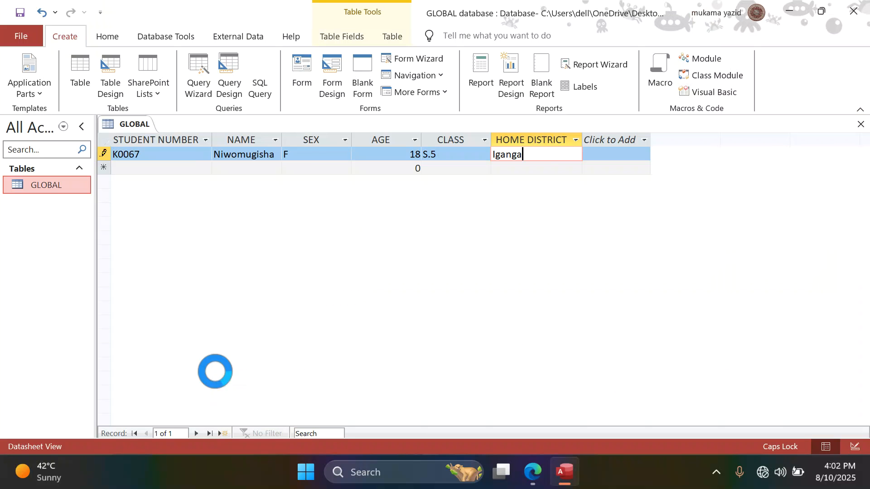
{"action": "left_click", "coordinate": [419, 265]}
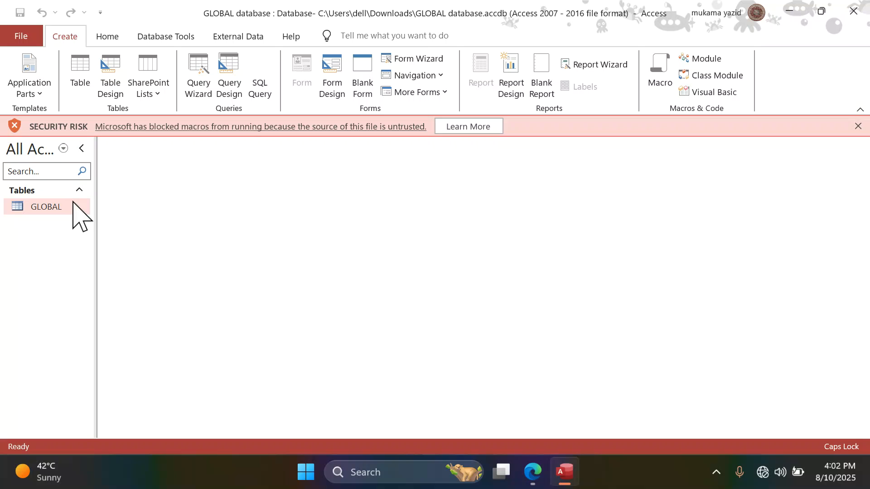
{"action": "double_click", "coordinate": [45, 206]}
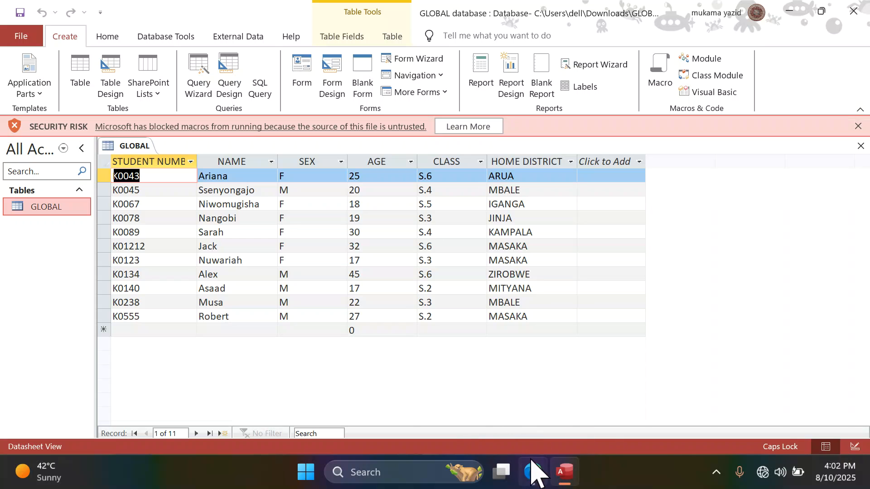
Read tasks (b) to (e) in the Edge PDF, especially task (d) on changing district names into uppercase.
{"action": "mouse_move", "coordinate": [534, 466]}
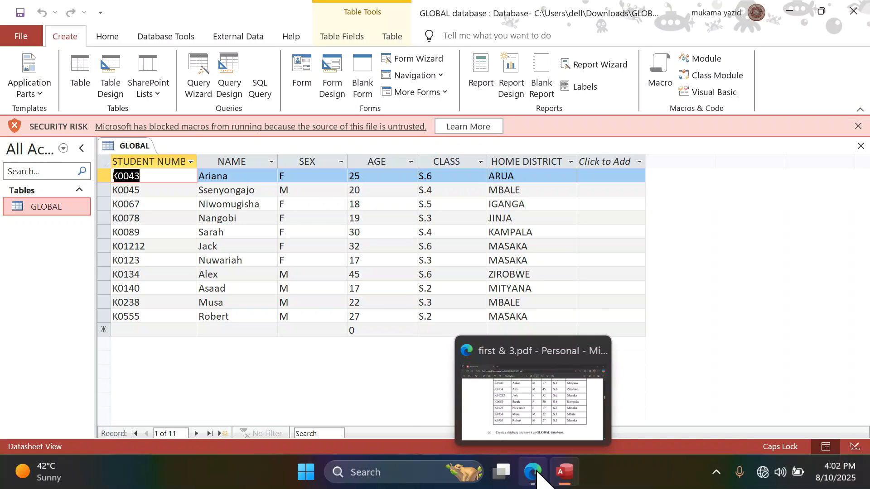
{"action": "left_click", "coordinate": [536, 474]}
{"action": "scroll", "coordinate": [339, 390], "scroll_direction": "down", "scroll_amount": 5}
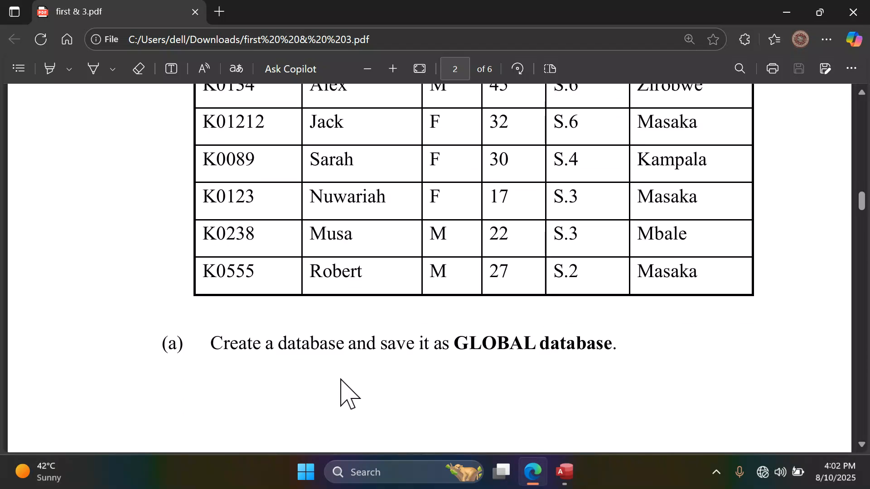
{"action": "scroll", "coordinate": [346, 383], "scroll_direction": "down", "scroll_amount": 4}
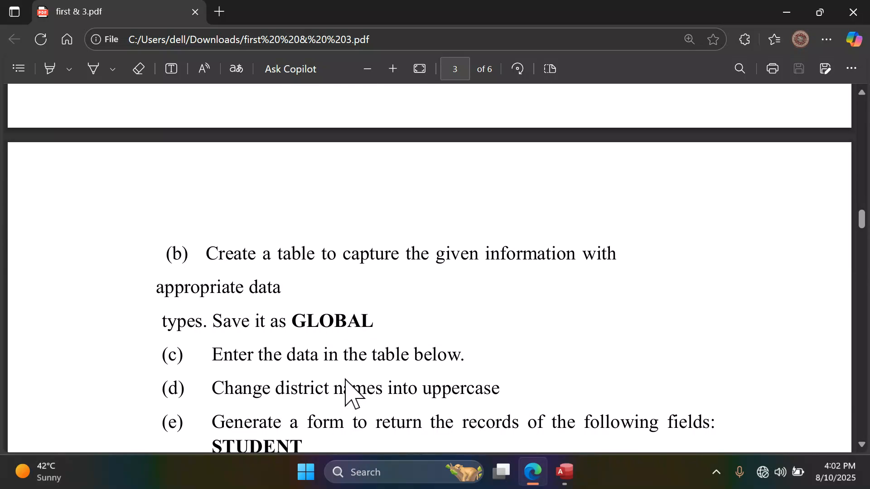
{"action": "scroll", "coordinate": [347, 381], "scroll_direction": "down", "scroll_amount": 3}
{"action": "scroll", "coordinate": [353, 394], "scroll_direction": "up", "scroll_amount": 2}
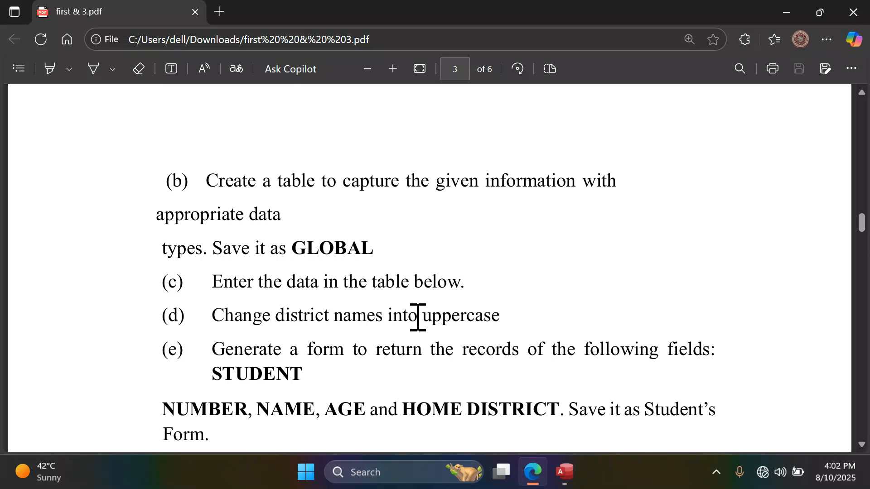
In Access, clear the Format property of the HOME DISTRICT field in the GLOBAL table's design, save the table and close it.
{"action": "left_click", "coordinate": [565, 472]}
{"action": "left_click", "coordinate": [501, 176]}
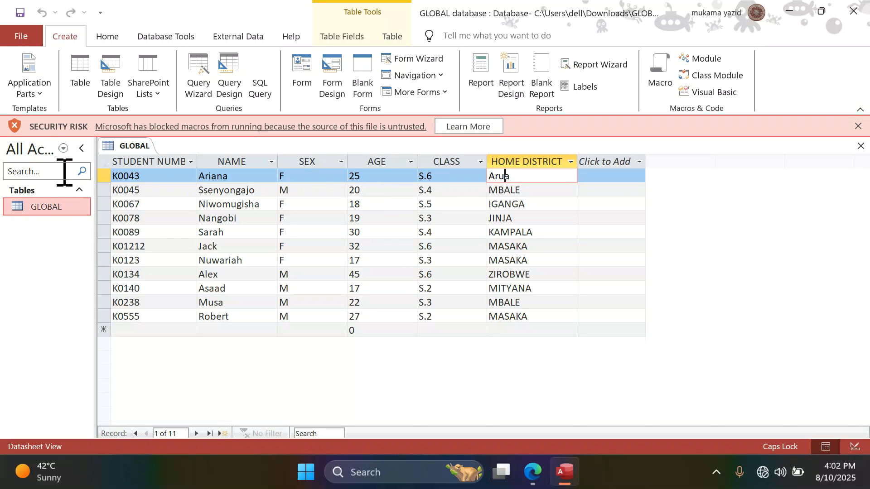
{"action": "left_click", "coordinate": [106, 39]}
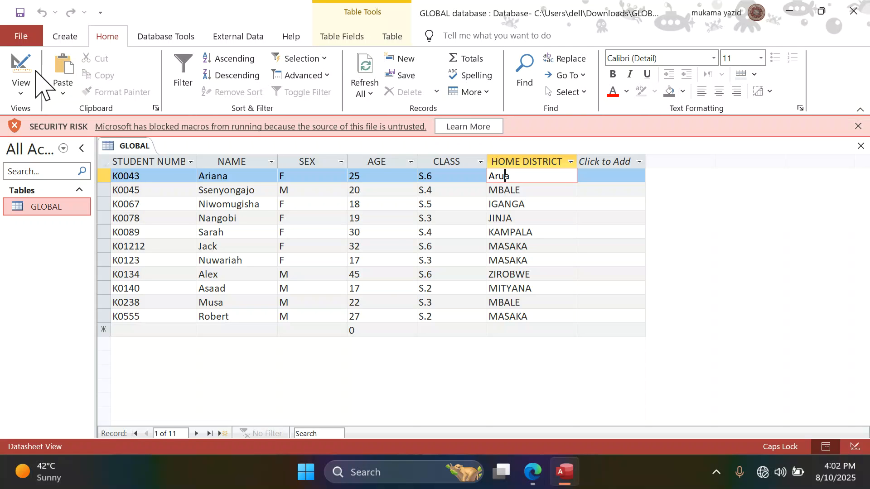
{"action": "left_click", "coordinate": [21, 80]}
{"action": "left_click", "coordinate": [61, 148]}
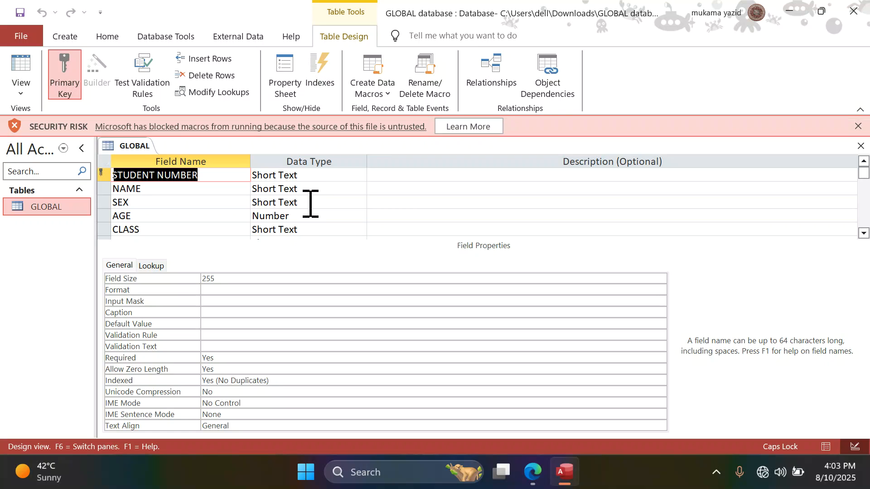
{"action": "scroll", "coordinate": [310, 203], "scroll_direction": "down", "scroll_amount": 2}
{"action": "scroll", "coordinate": [310, 203], "scroll_direction": "up", "scroll_amount": 3}
{"action": "scroll", "coordinate": [309, 208], "scroll_direction": "down", "scroll_amount": 1}
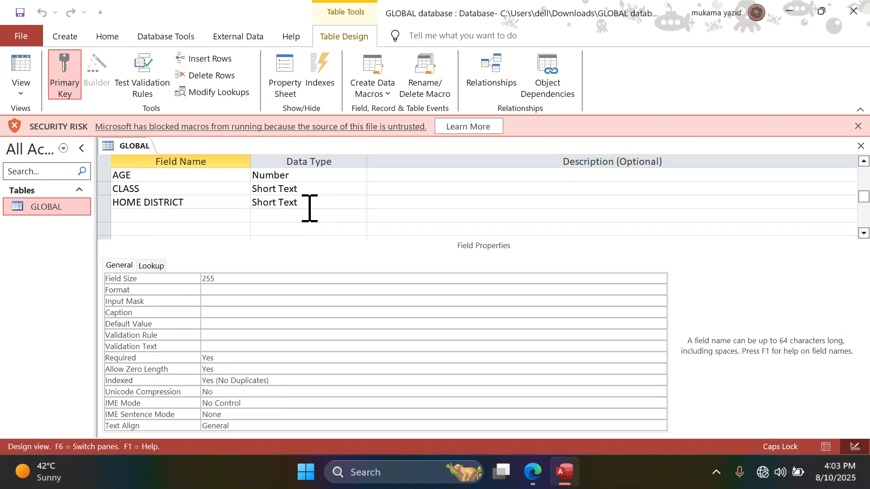
{"action": "left_click", "coordinate": [299, 205]}
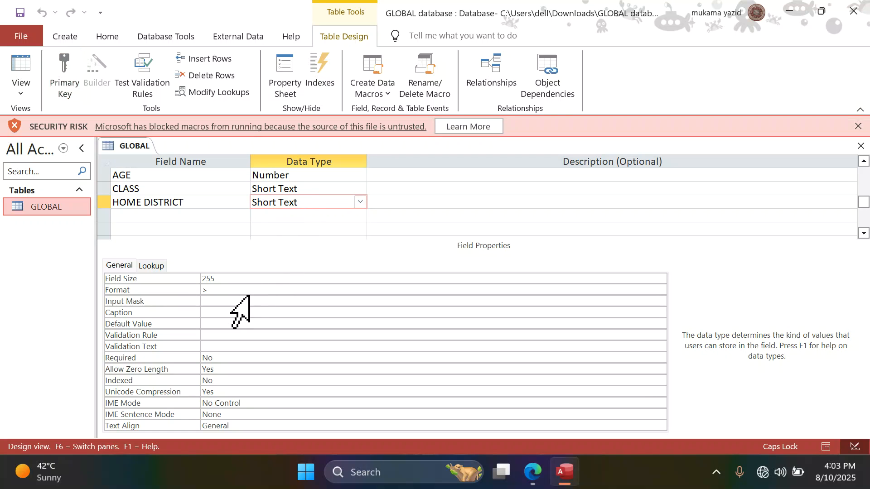
{"action": "left_click", "coordinate": [234, 289]}
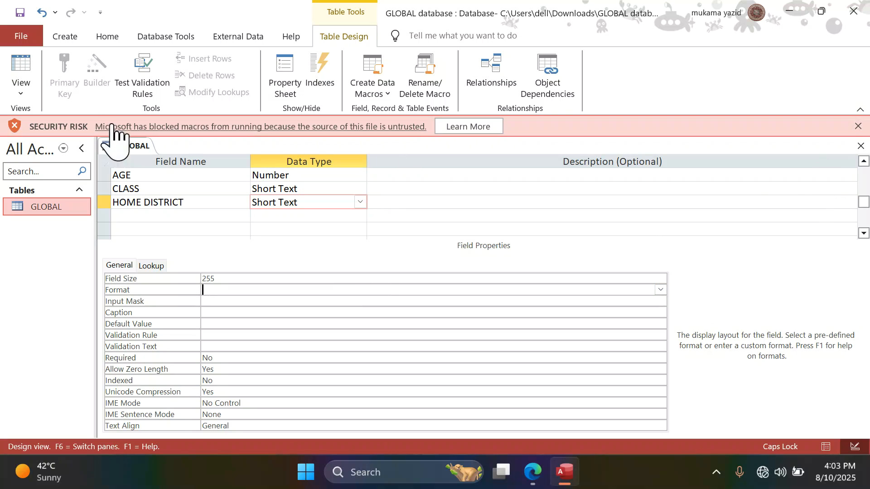
{"action": "left_click", "coordinate": [20, 13]}
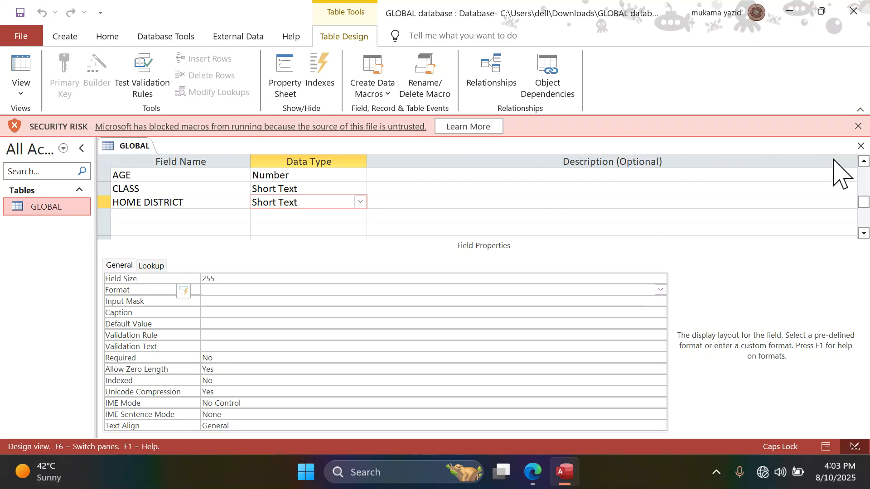
{"action": "left_click", "coordinate": [860, 146]}
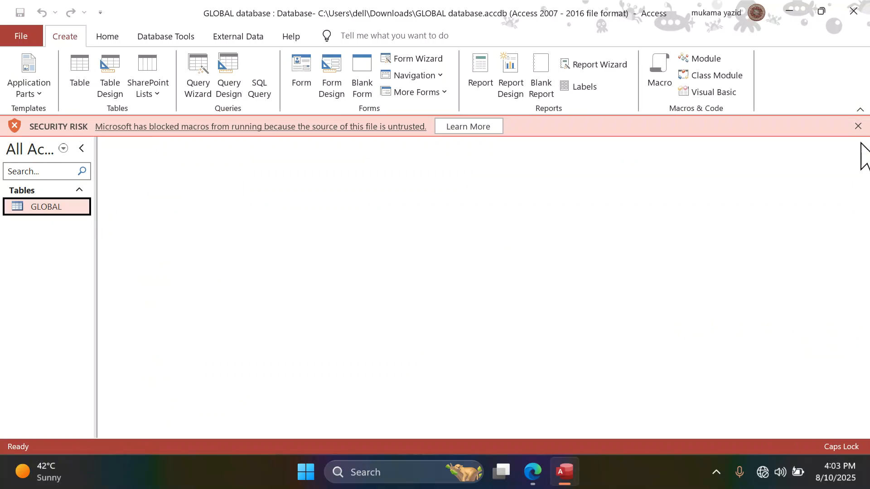
Reopen the GLOBAL table in Design View and set the HOME DISTRICT field's Format property to >.
{"action": "double_click", "coordinate": [37, 204]}
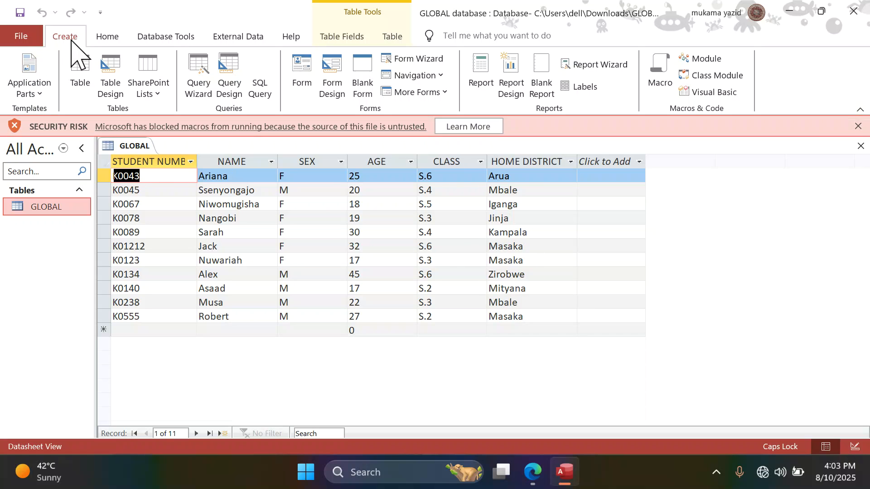
{"action": "left_click", "coordinate": [108, 39]}
{"action": "left_click", "coordinate": [20, 83]}
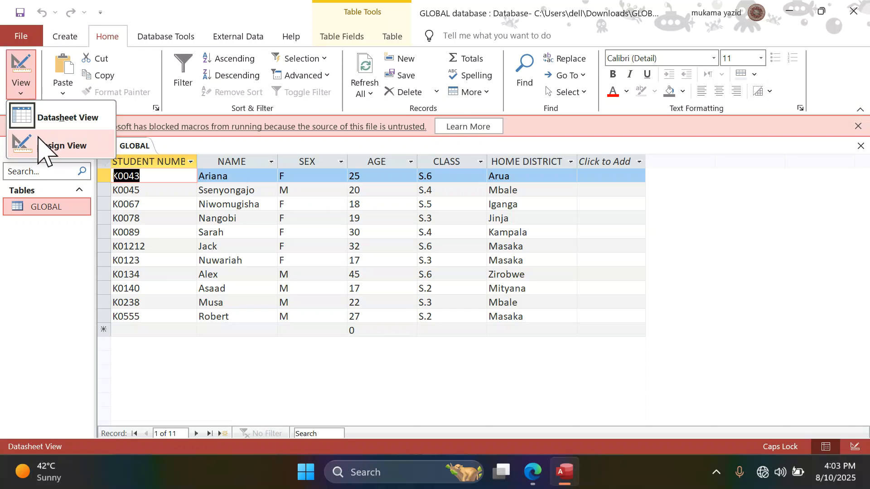
{"action": "left_click", "coordinate": [45, 144]}
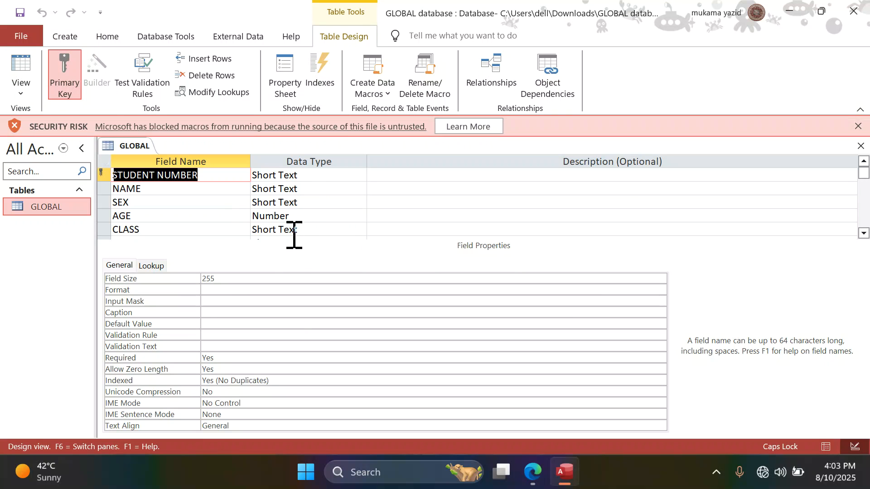
{"action": "scroll", "coordinate": [330, 230], "scroll_direction": "down", "scroll_amount": 1}
{"action": "left_click", "coordinate": [307, 202]}
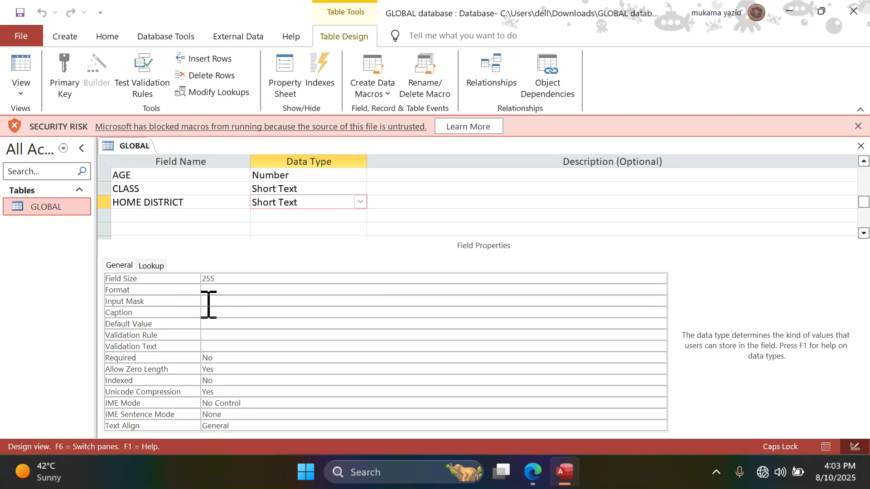
{"action": "left_click", "coordinate": [221, 290]}
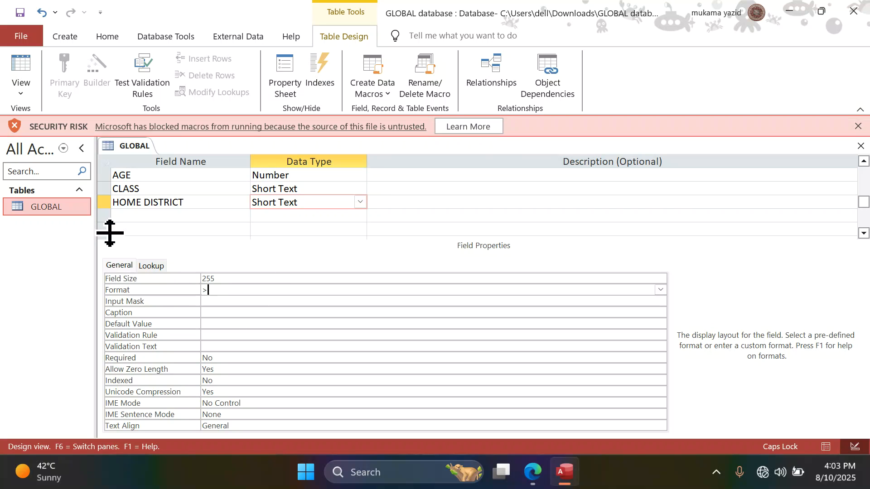
Save and close the GLOBAL table's design, and reopen the table in Datasheet View to check the HOME DISTRICT values.
{"action": "left_click", "coordinate": [37, 18]}
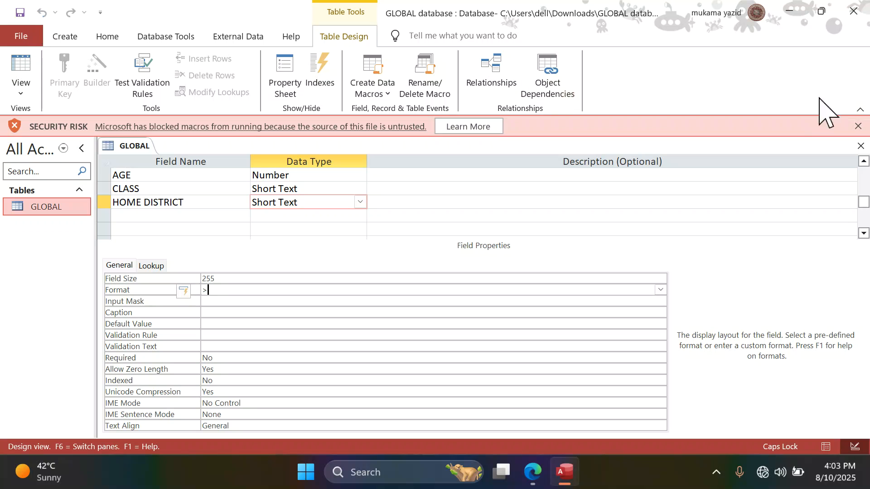
{"action": "left_click", "coordinate": [862, 146]}
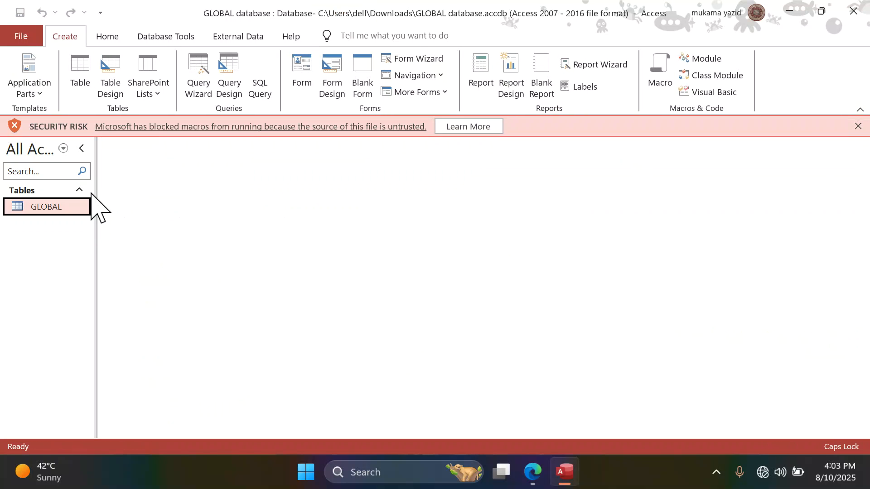
{"action": "double_click", "coordinate": [63, 207]}
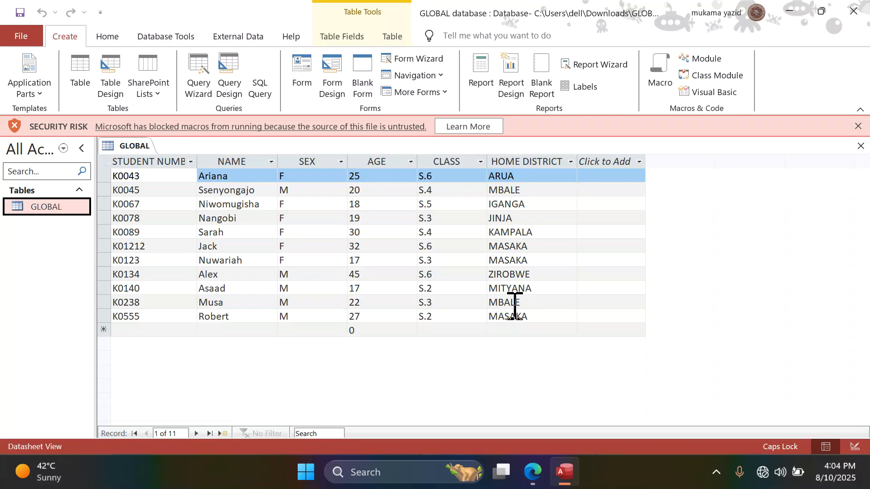
Read task (e) on generating the student form in the Edge PDF, and return to Access.
{"action": "left_click", "coordinate": [528, 473]}
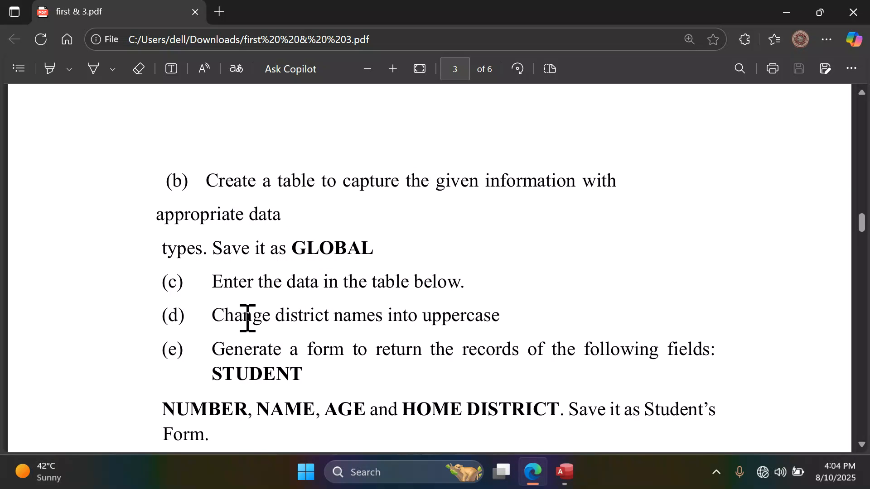
{"action": "scroll", "coordinate": [248, 318], "scroll_direction": "down", "scroll_amount": 2}
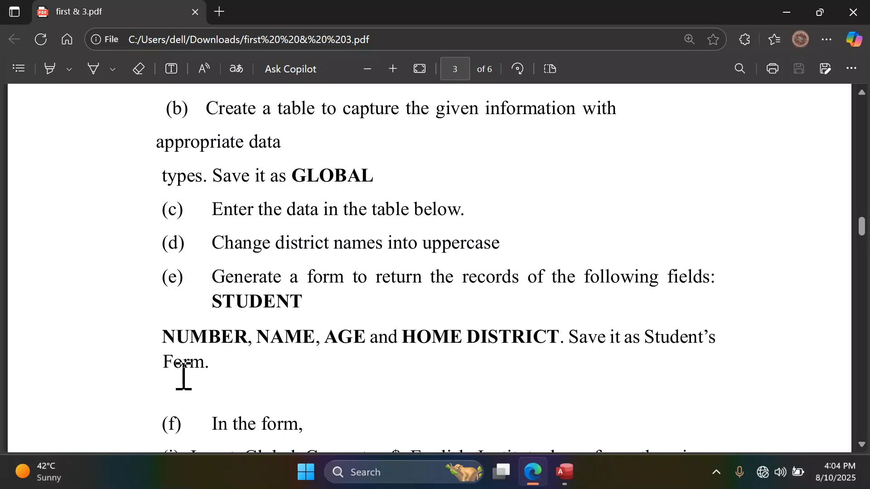
{"action": "mouse_move", "coordinate": [565, 471]}
{"action": "left_click", "coordinate": [561, 483]}
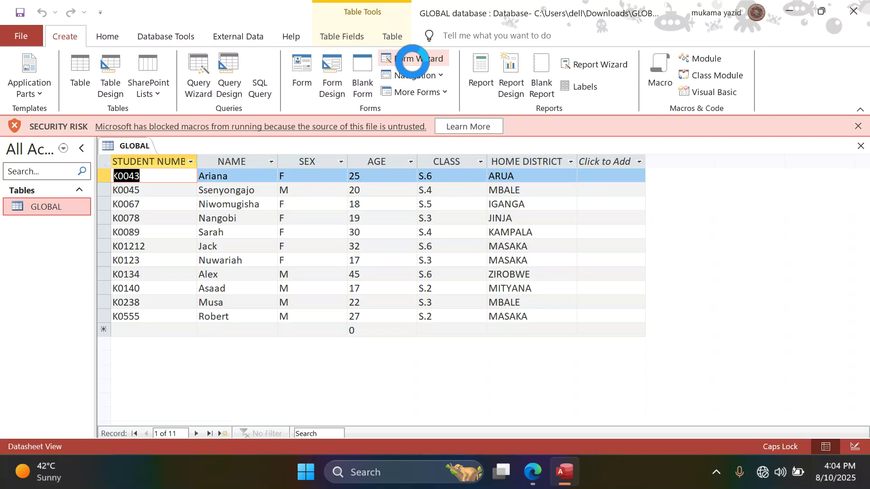
Start the Form Wizard on the GLOBAL table and add the STUDENT NUMBER, NAME, AGE and HOME DISTRICT fields, checking task (e) in Edge.
{"action": "left_click", "coordinate": [414, 58]}
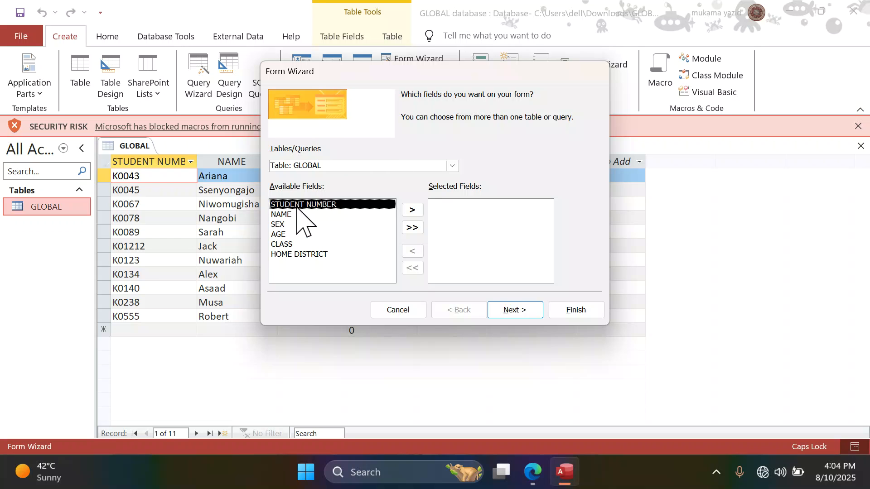
{"action": "left_click", "coordinate": [413, 211]}
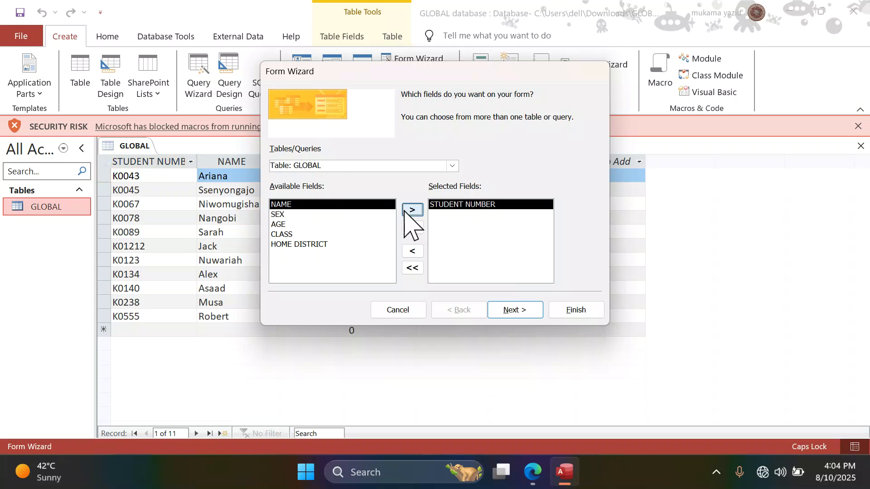
{"action": "left_click", "coordinate": [413, 211]}
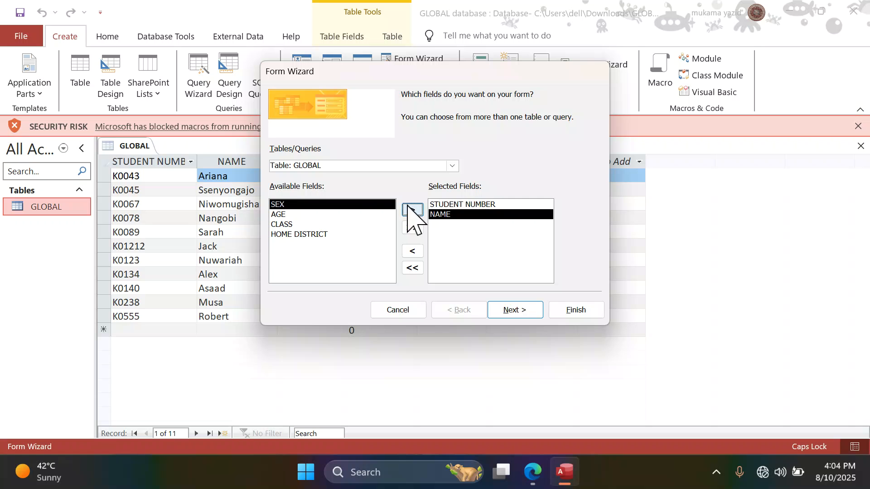
{"action": "left_click", "coordinate": [534, 473]}
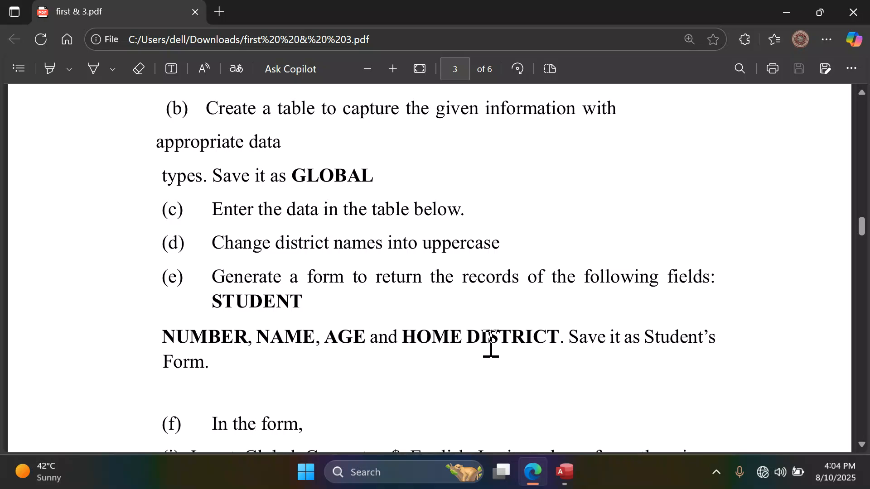
{"action": "left_click", "coordinate": [564, 472]}
{"action": "left_click", "coordinate": [292, 215]}
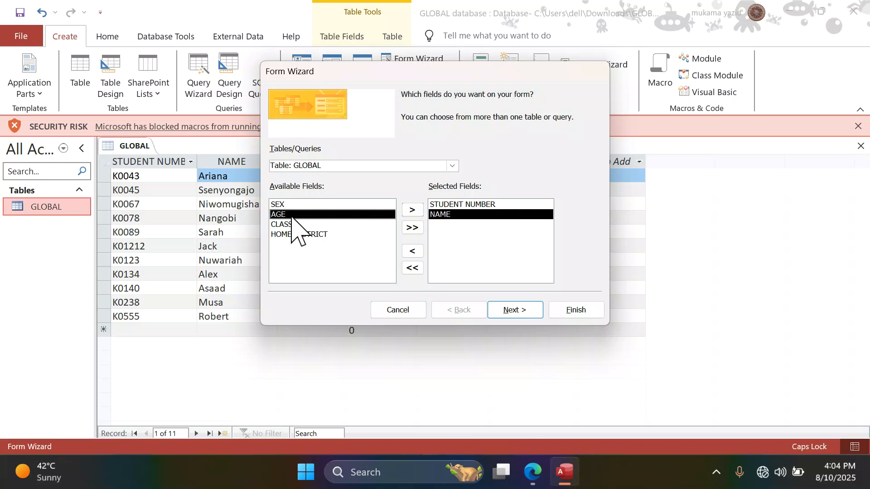
{"action": "left_click", "coordinate": [413, 211]}
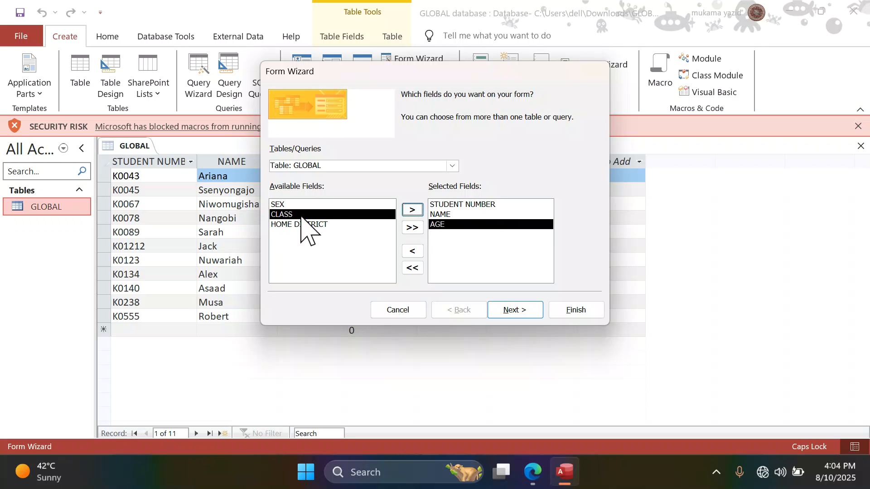
{"action": "left_click", "coordinate": [291, 225]}
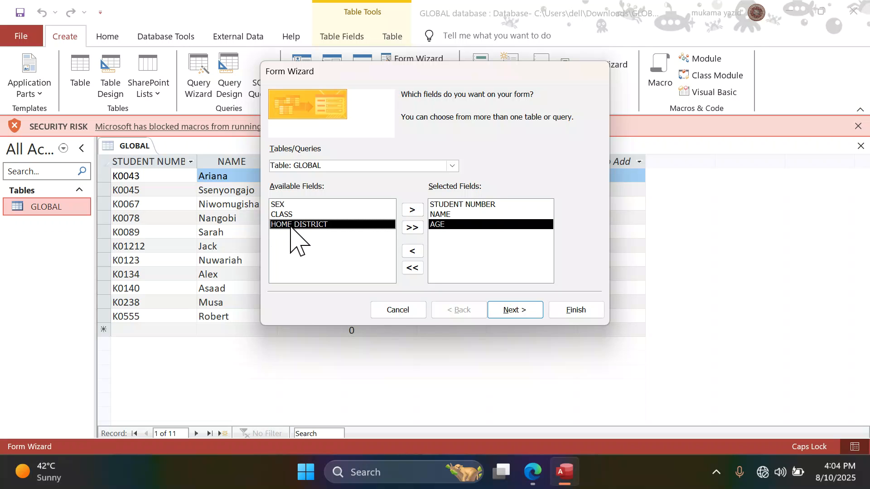
{"action": "left_click", "coordinate": [412, 211]}
{"action": "left_click", "coordinate": [367, 214]}
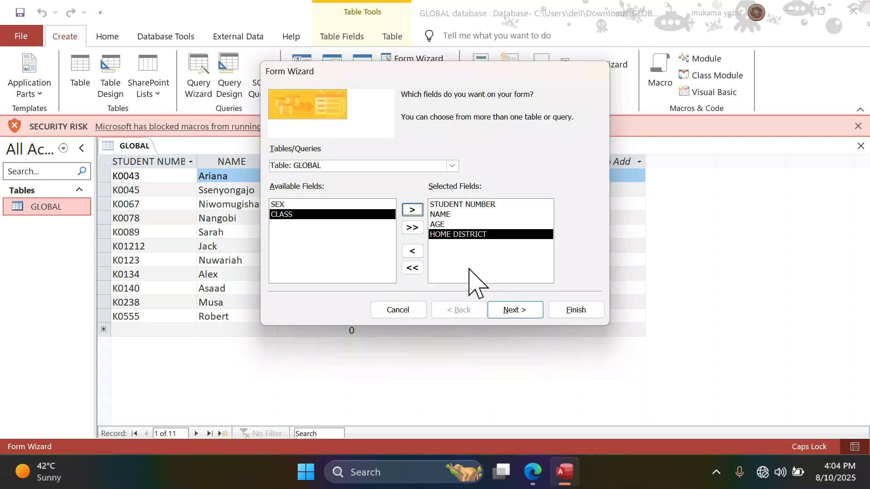
Accept the field selection and the Columnar layout in the Form Wizard, checking task (e) in the Edge PDF in between.
{"action": "left_click", "coordinate": [526, 312]}
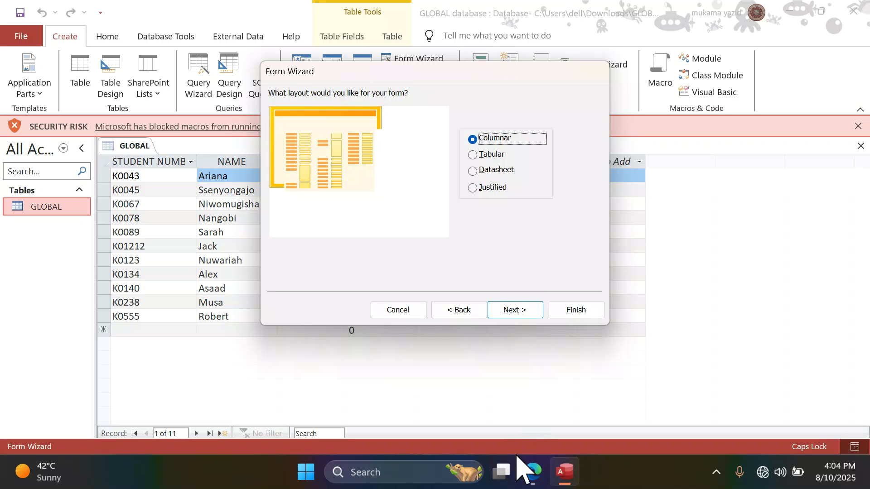
{"action": "left_click", "coordinate": [533, 472]}
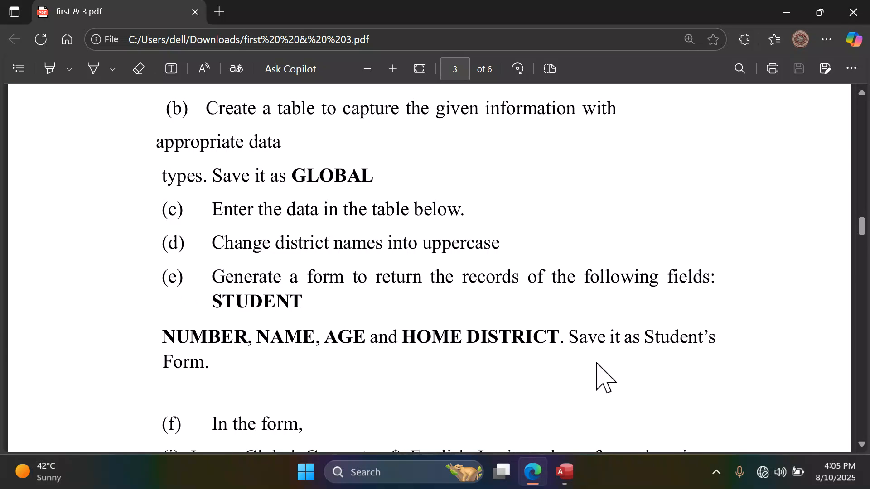
{"action": "left_click", "coordinate": [544, 472]}
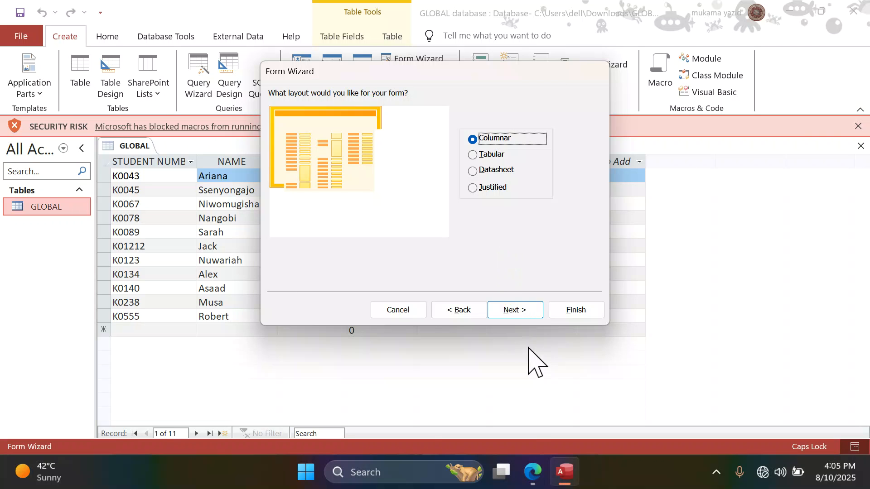
{"action": "left_click", "coordinate": [511, 311]}
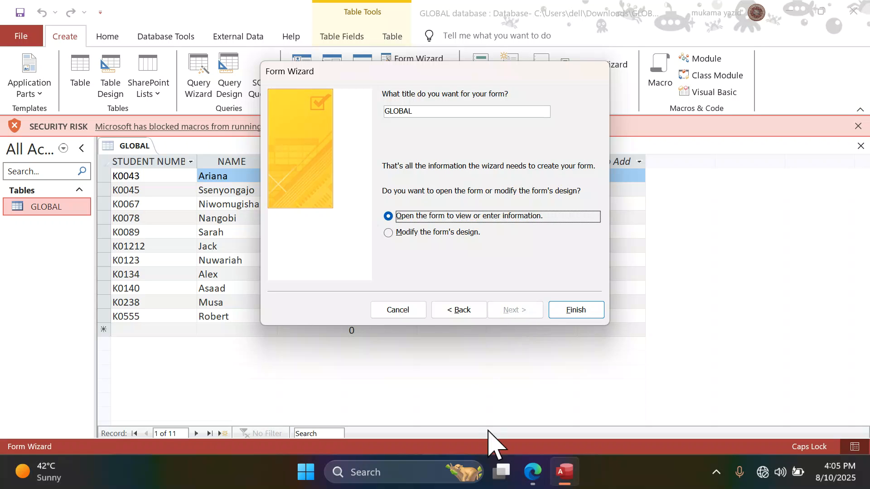
Look up the required form name in the Edge PDF, title the form Student's form in Access and finish the wizard with the form opened.
{"action": "left_click", "coordinate": [530, 471]}
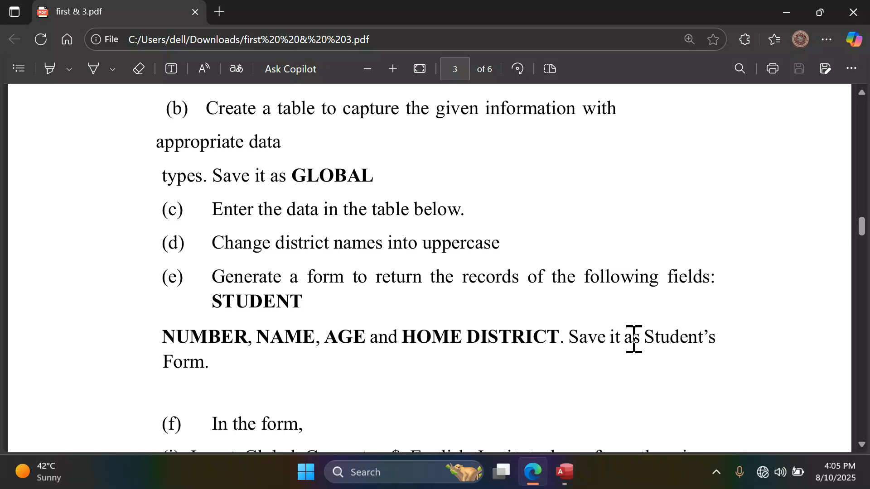
{"action": "left_click_drag", "start_coordinate": [649, 338], "coordinate": [727, 349]}
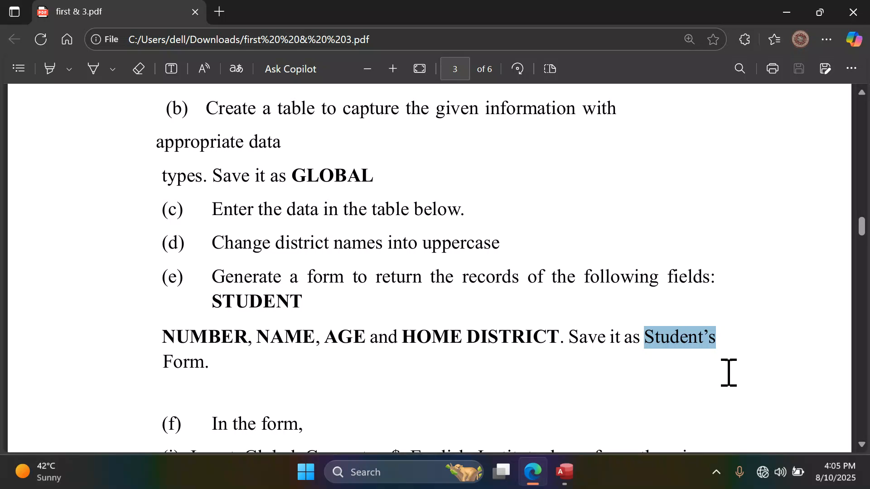
{"action": "left_click_drag", "start_coordinate": [644, 338], "coordinate": [735, 350]}
{"action": "mouse_move", "coordinate": [780, 393]}
{"action": "left_mouse_down"}
{"action": "mouse_move", "coordinate": [697, 396]}
{"action": "mouse_move", "coordinate": [779, 382]}
{"action": "left_mouse_up"}
{"action": "left_click_drag", "start_coordinate": [818, 356], "coordinate": [817, 356]}
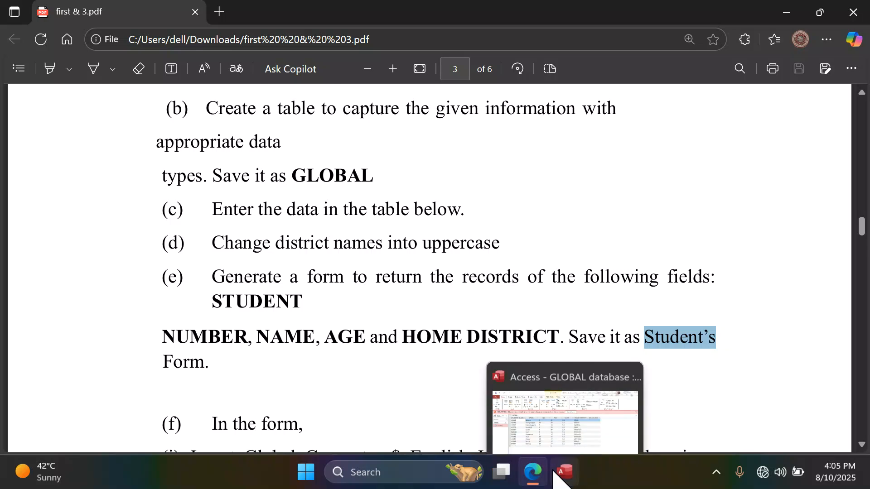
{"action": "left_click", "coordinate": [565, 473]}
{"action": "left_click_drag", "start_coordinate": [418, 112], "coordinate": [380, 111]}
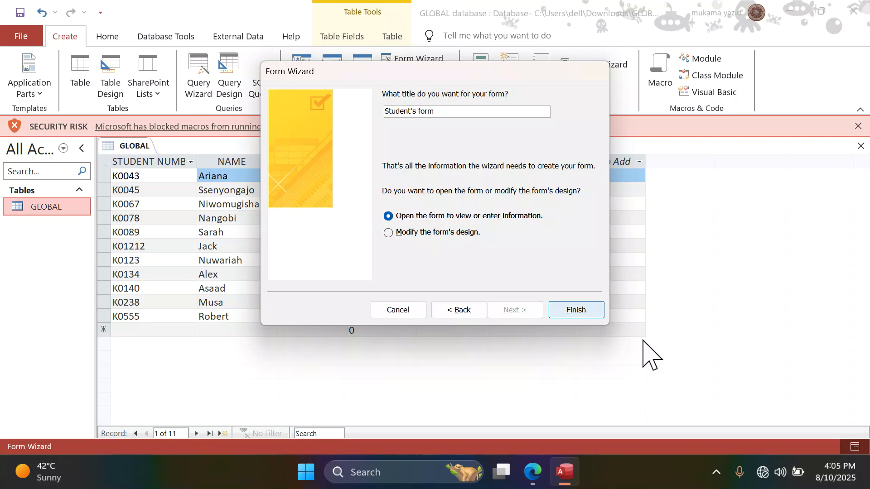
{"action": "left_click", "coordinate": [581, 310]}
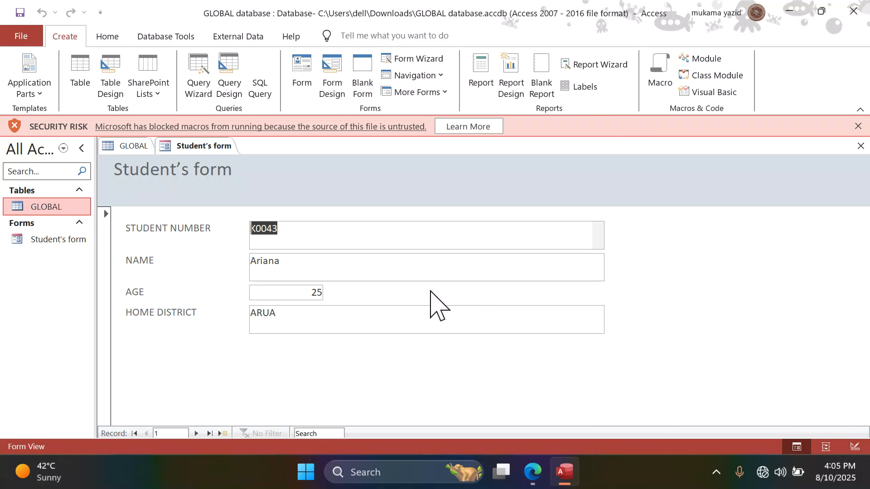
Read task (f) in the Edge PDF on the form's logo, title, and date and time.
{"action": "left_click", "coordinate": [533, 472]}
{"action": "scroll", "coordinate": [346, 381], "scroll_direction": "down", "scroll_amount": 5}
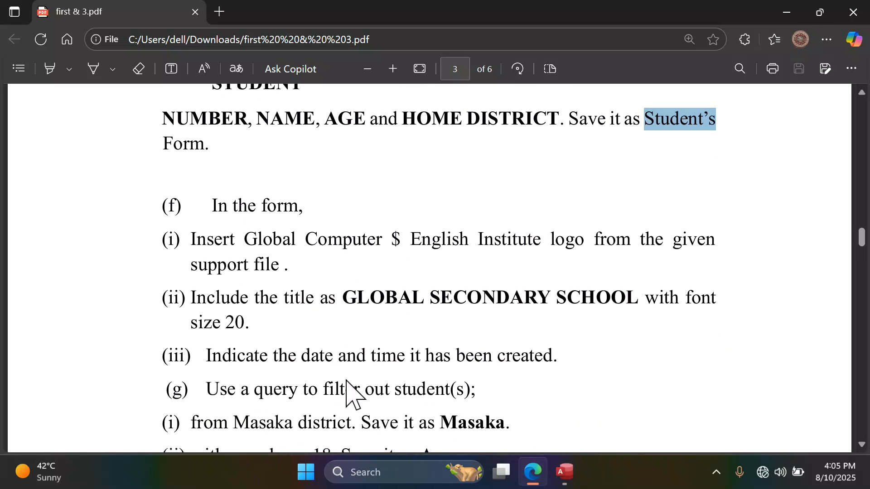
{"action": "scroll", "coordinate": [190, 222], "scroll_direction": "up", "scroll_amount": 2}
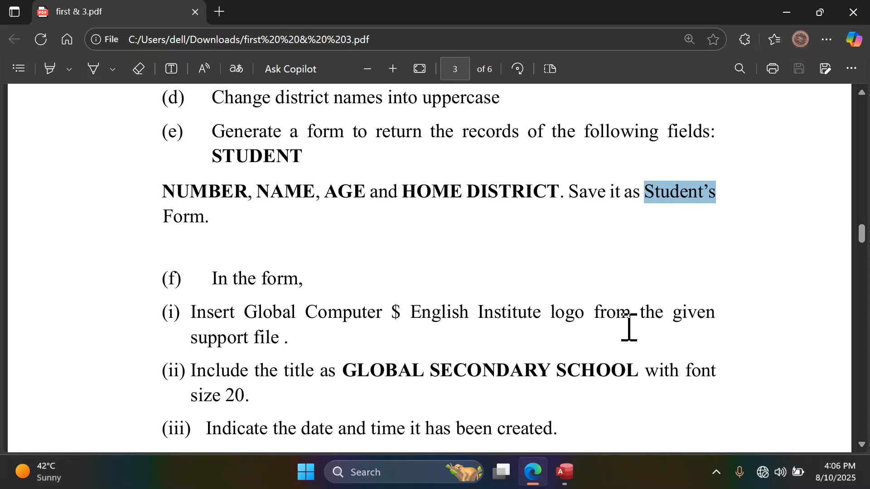
{"action": "scroll", "coordinate": [289, 348], "scroll_direction": "down", "scroll_amount": 2}
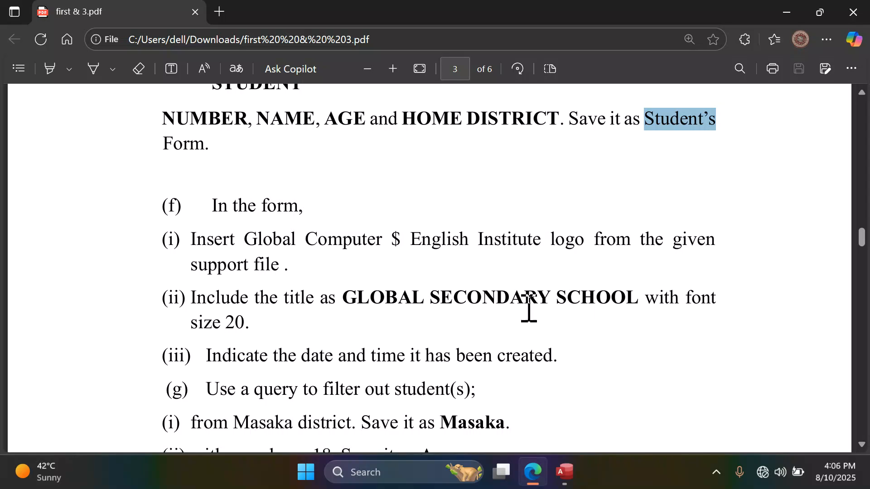
Copy the title text GLOBAL SECONDARY SCHOOL from task (f)(ii) in the PDF.
{"action": "left_click_drag", "start_coordinate": [348, 298], "coordinate": [636, 298]}
{"action": "key", "text": "ctrl+c"}
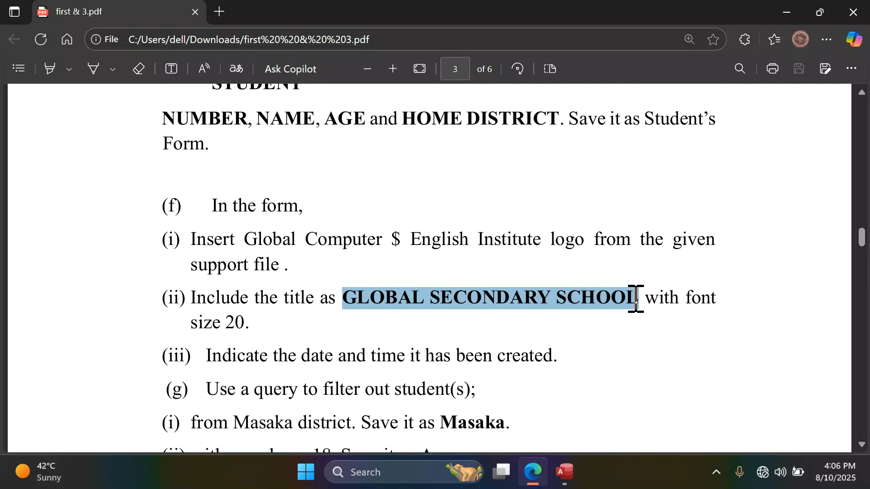
{"action": "right_click", "coordinate": [455, 296]}
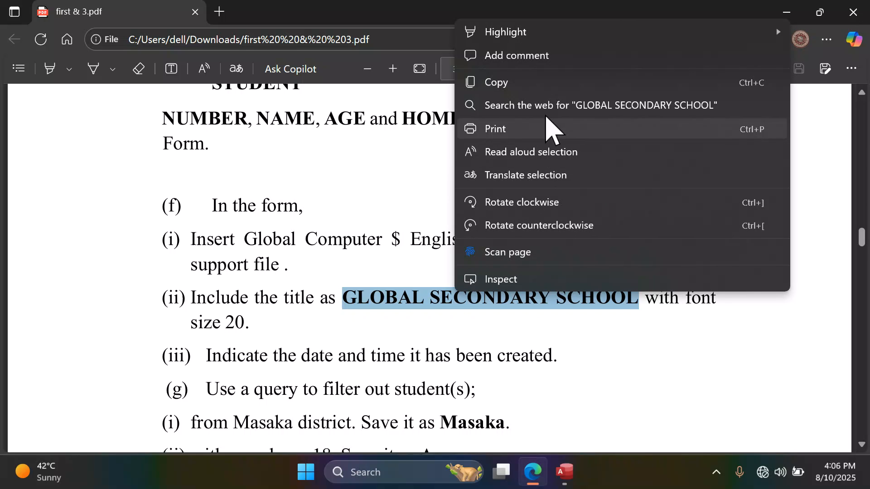
{"action": "left_click", "coordinate": [522, 83]}
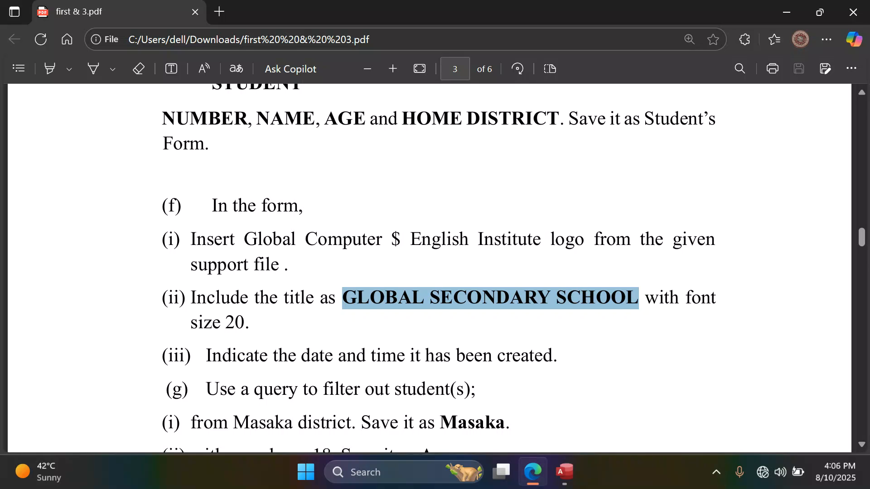
Switch to Access and show Student's form in Design View.
{"action": "left_click", "coordinate": [563, 481]}
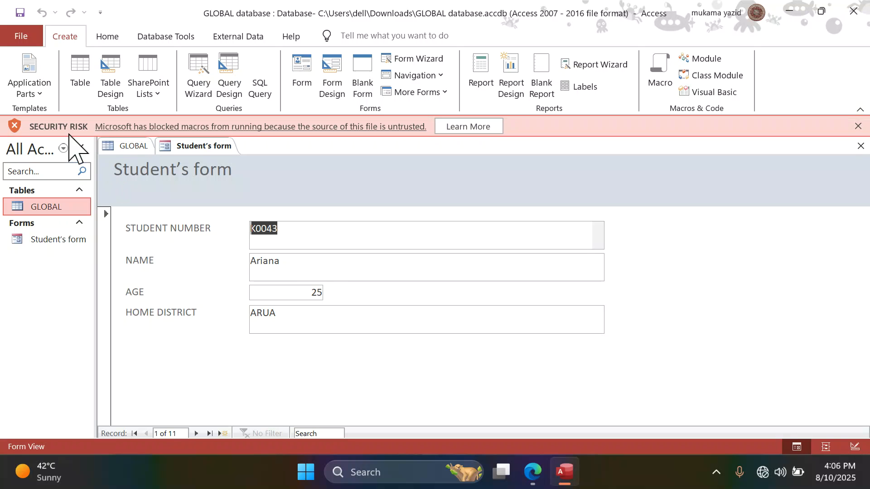
{"action": "left_click", "coordinate": [118, 40]}
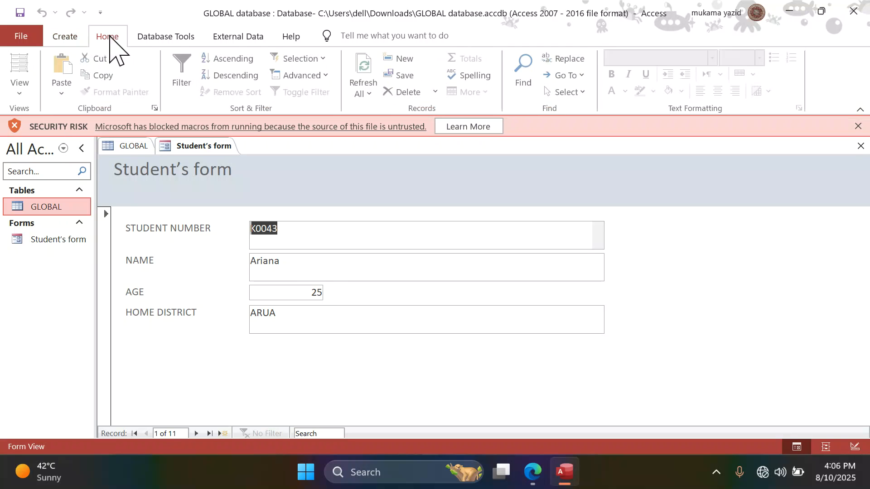
{"action": "left_click", "coordinate": [29, 93]}
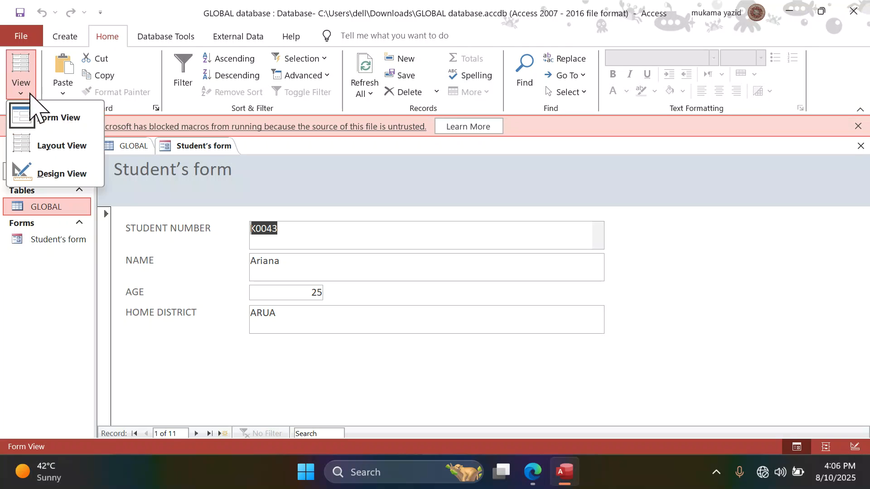
{"action": "left_click", "coordinate": [32, 176]}
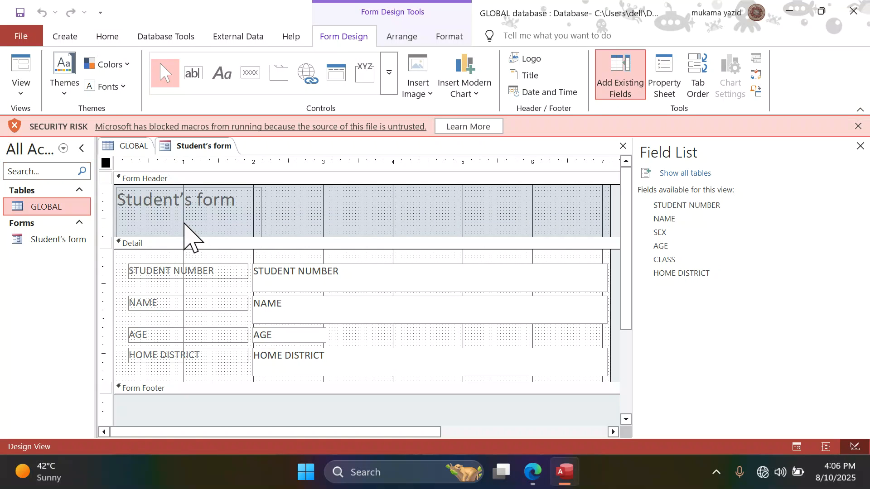
Replace the title text in the form header with the copied GLOBAL SECONDARY SCHOOL.
{"action": "left_click", "coordinate": [196, 203]}
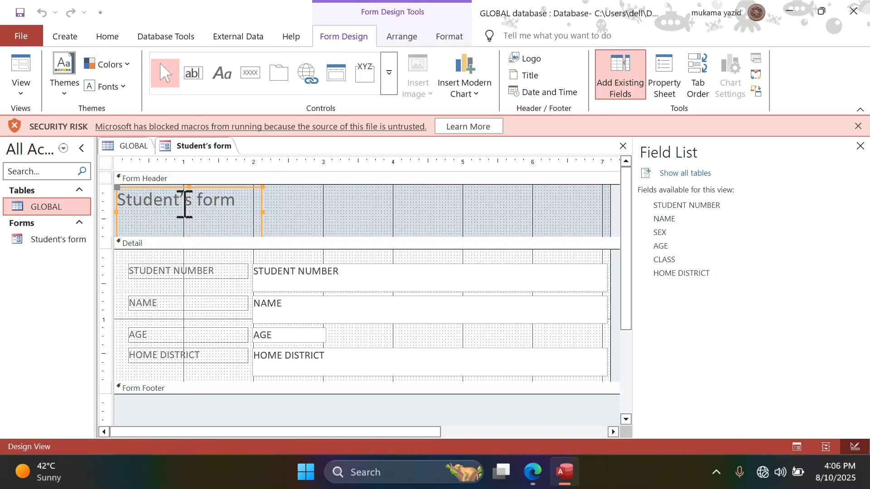
{"action": "left_click", "coordinate": [226, 201]}
{"action": "double_click", "coordinate": [232, 200]}
{"action": "left_click", "coordinate": [235, 201]}
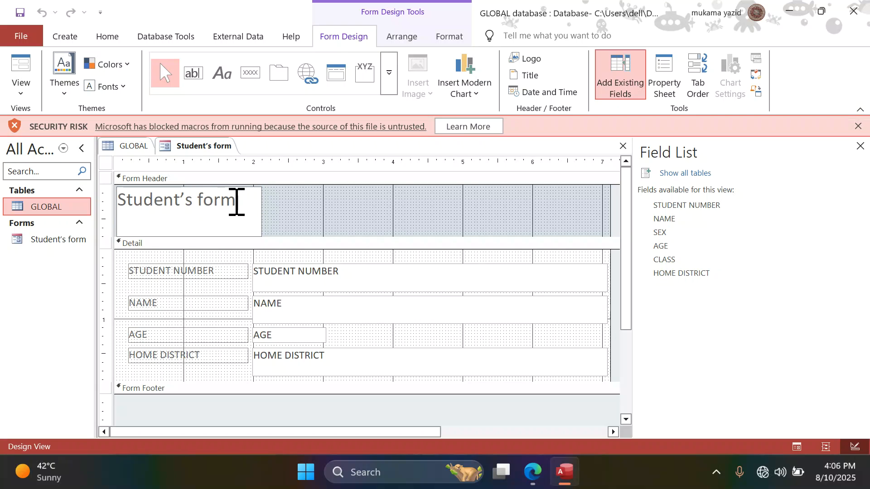
{"action": "left_click_drag", "start_coordinate": [231, 201], "coordinate": [117, 199]}
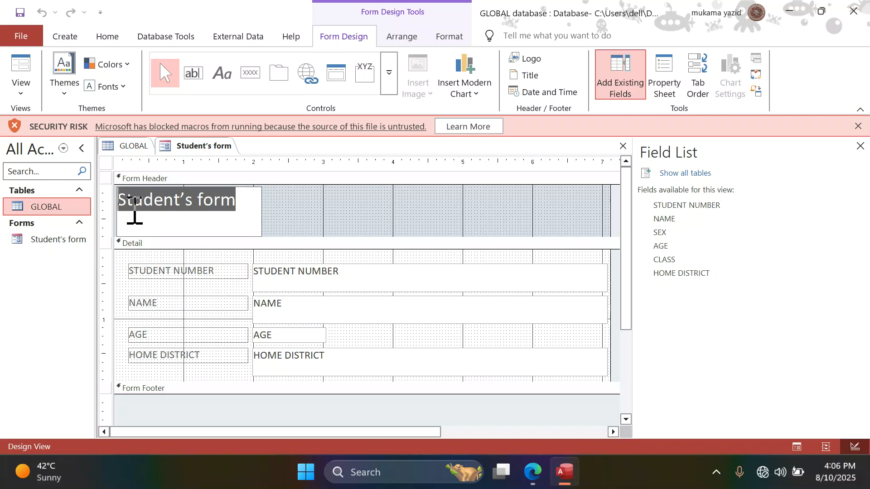
{"action": "key", "text": "ctrl+v"}
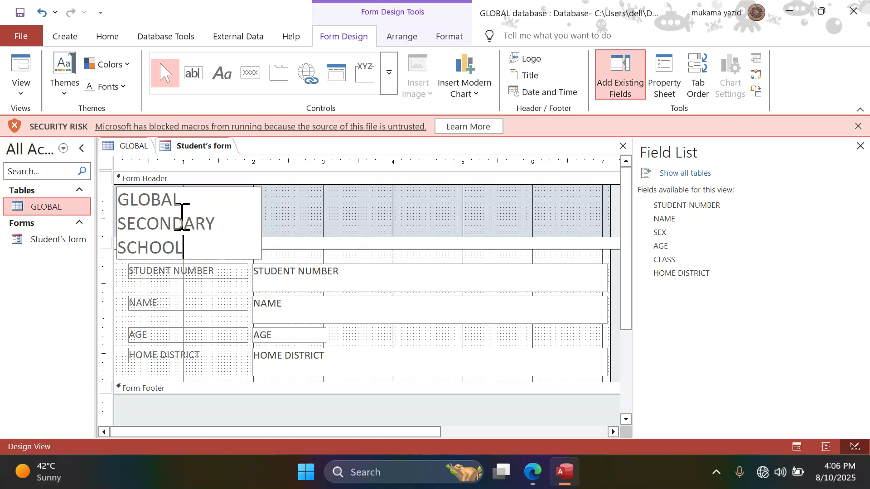
{"action": "left_click", "coordinate": [290, 231]}
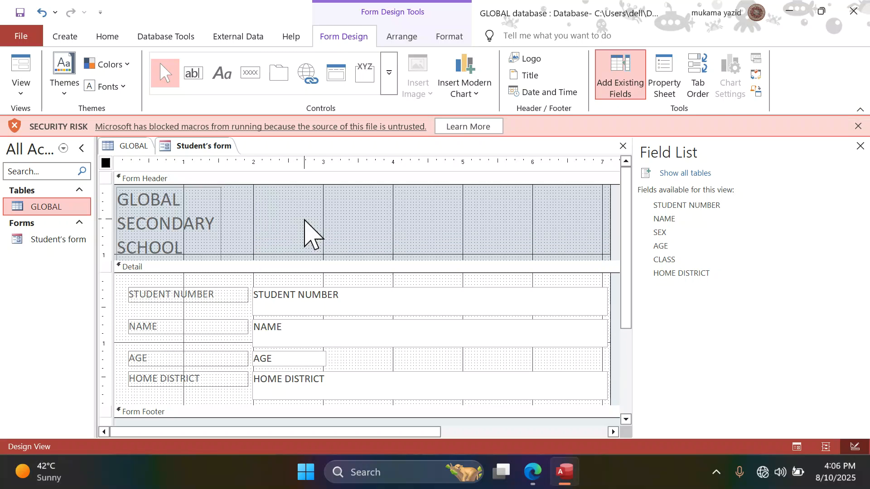
Widen the header's title label to fit its text on one line and lower the label's upper edge.
{"action": "left_click", "coordinate": [201, 224]}
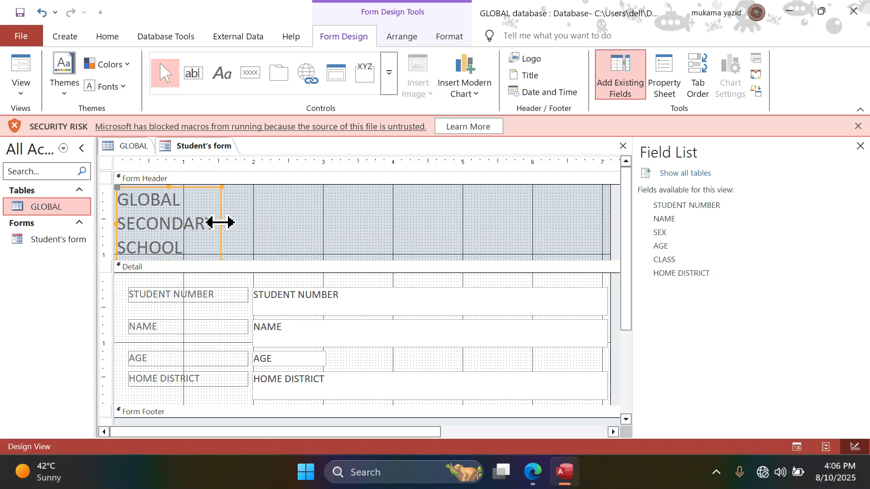
{"action": "left_click_drag", "start_coordinate": [219, 222], "coordinate": [413, 223]}
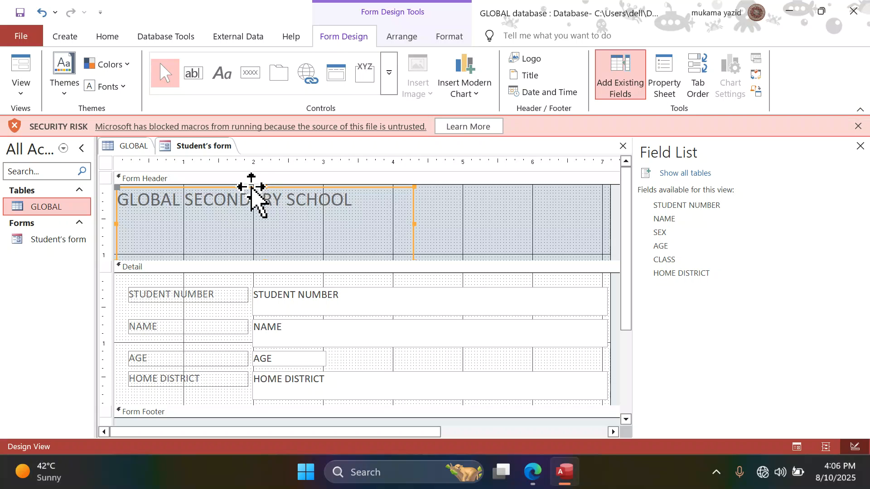
{"action": "left_click", "coordinate": [263, 191]}
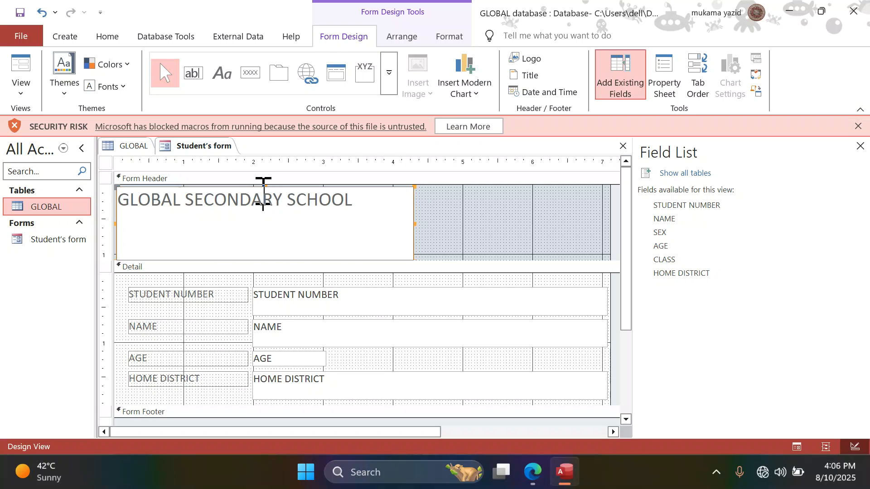
{"action": "left_click_drag", "start_coordinate": [263, 187], "coordinate": [267, 187]}
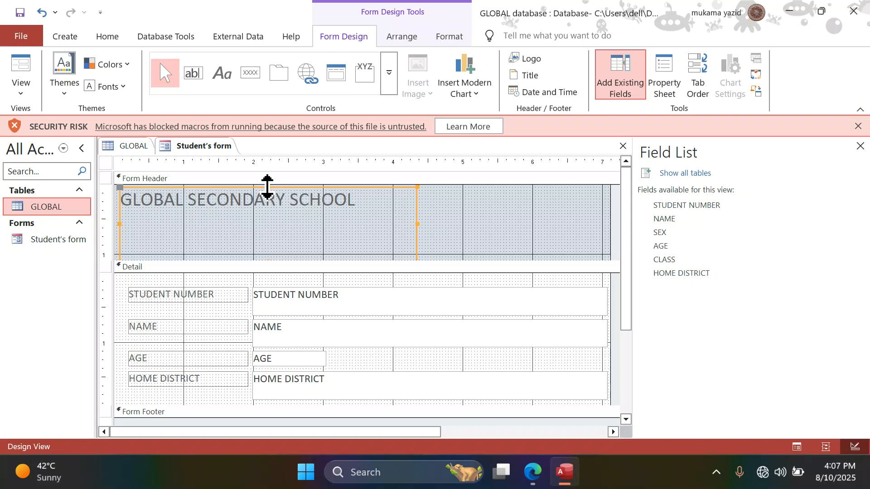
{"action": "left_click_drag", "start_coordinate": [268, 187], "coordinate": [268, 216]}
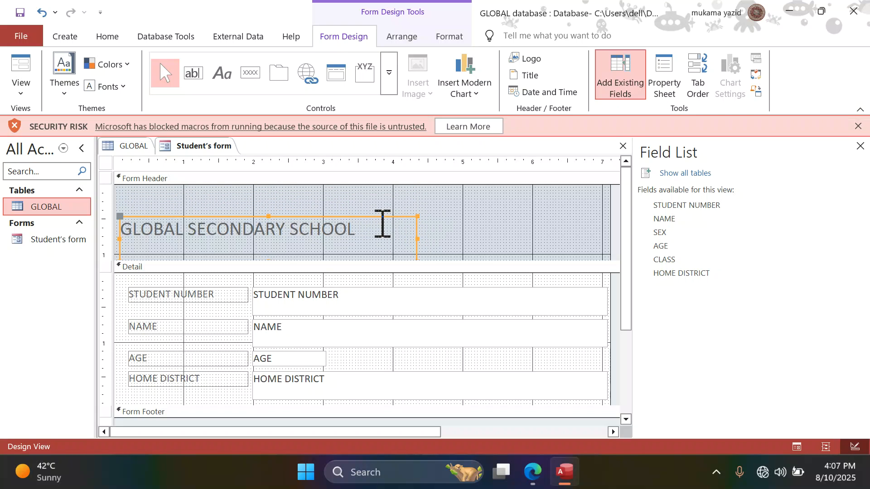
Move the title label back up near the upper edge of the form header.
{"action": "left_click", "coordinate": [381, 222]}
{"action": "left_click", "coordinate": [440, 218]}
{"action": "left_click", "coordinate": [396, 227]}
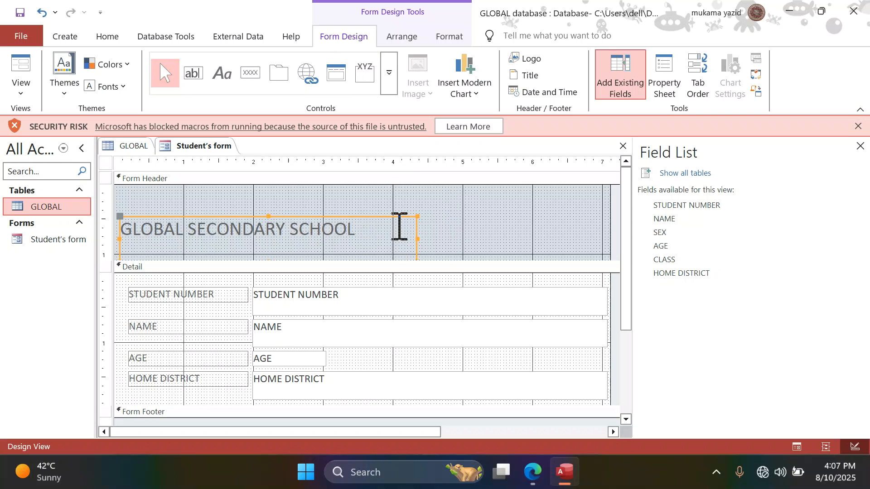
{"action": "left_click", "coordinate": [399, 227]}
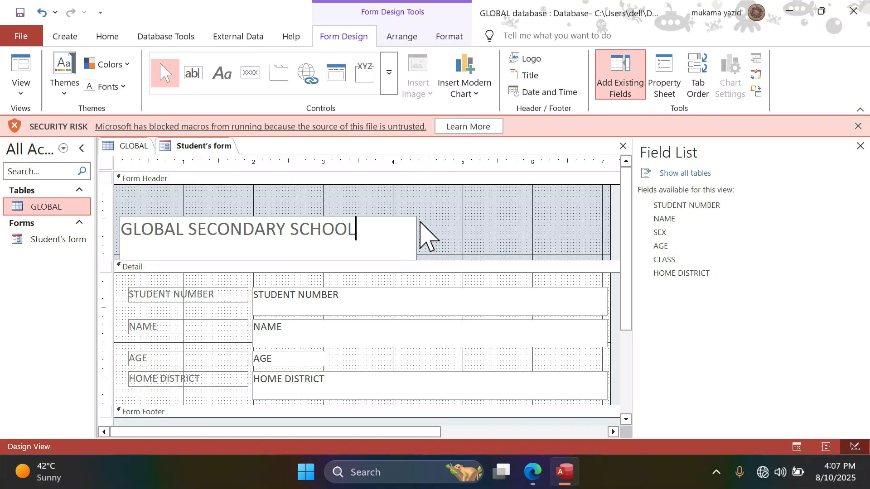
{"action": "left_click", "coordinate": [450, 237]}
{"action": "left_click", "coordinate": [402, 220]}
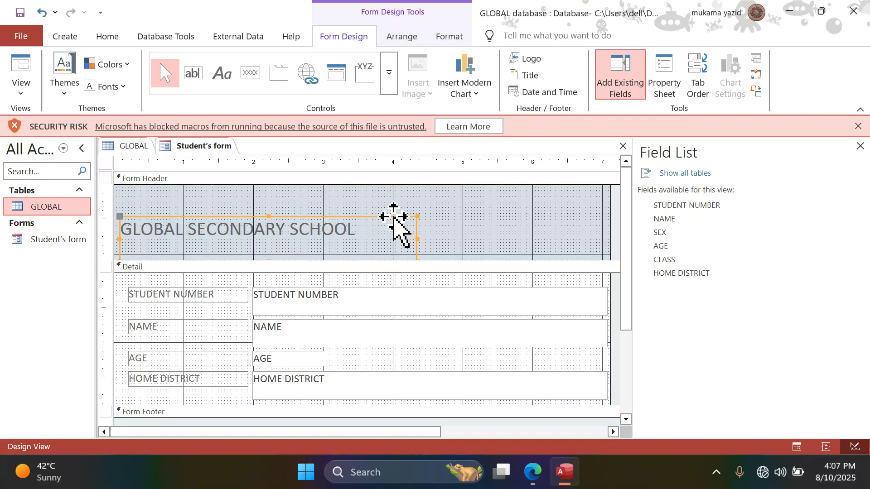
{"action": "left_click_drag", "start_coordinate": [395, 221], "coordinate": [396, 196]}
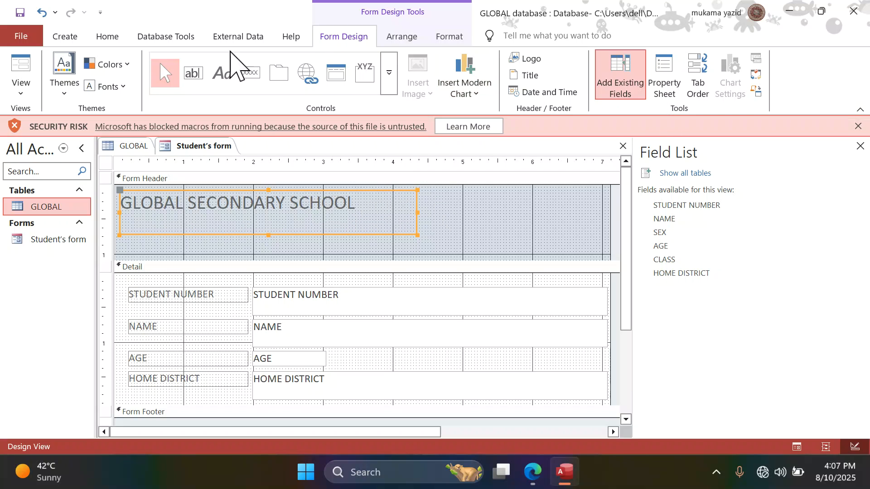
Set the font of the GLOBAL SECONDARY SCHOOL title to Arial Black.
{"action": "left_click", "coordinate": [119, 38]}
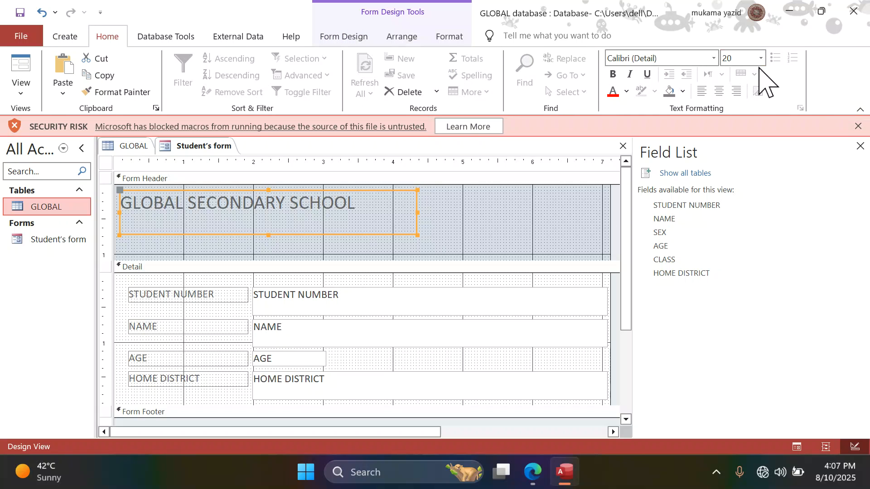
{"action": "left_click", "coordinate": [714, 58]}
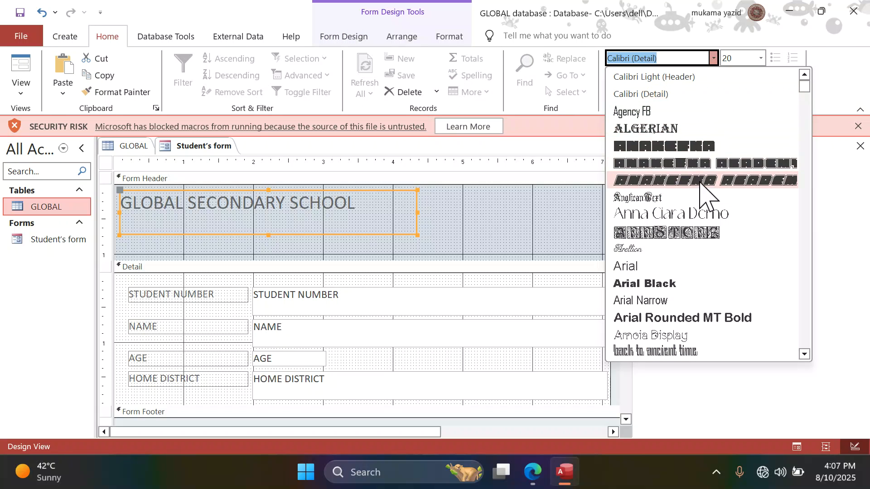
{"action": "left_click", "coordinate": [690, 284]}
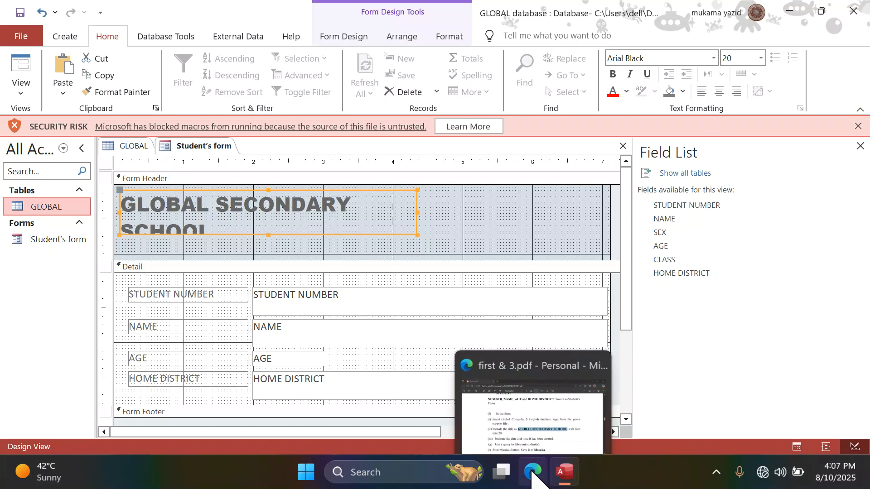
Check the title's required font size in the Edge PDF, and in Access widen the title label to fit on one line.
{"action": "left_click", "coordinate": [461, 378]}
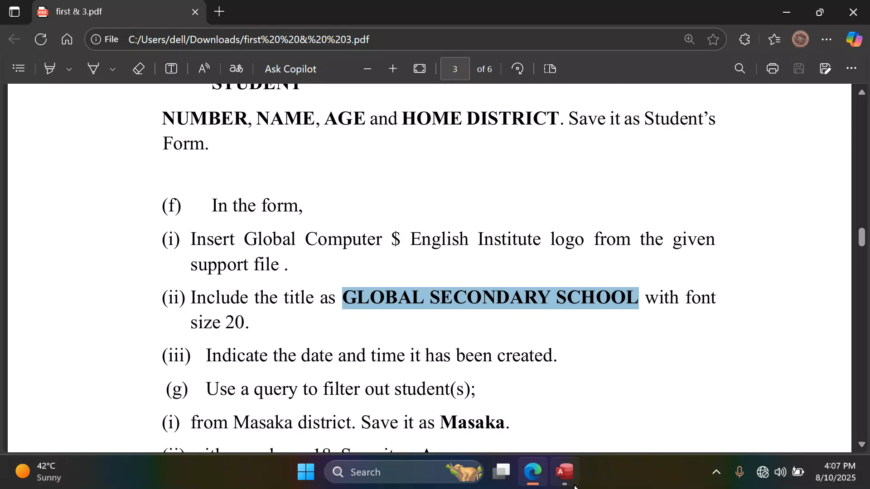
{"action": "left_click", "coordinate": [564, 473]}
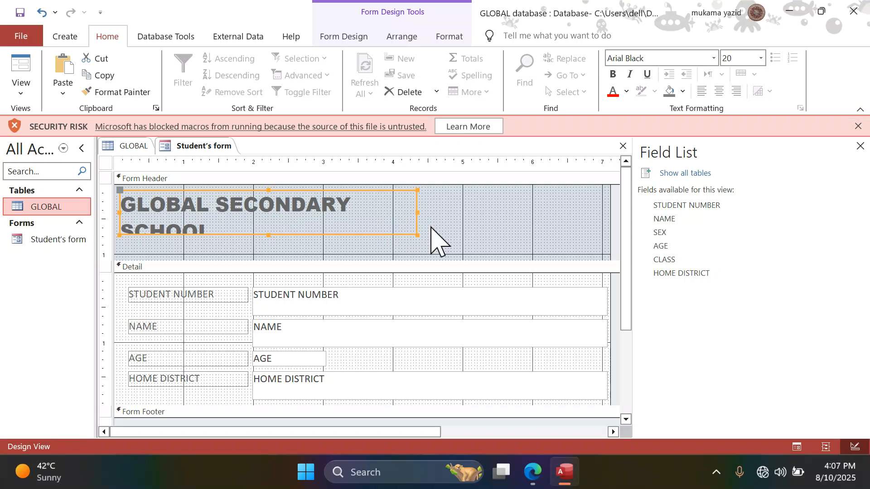
{"action": "left_click_drag", "start_coordinate": [417, 213], "coordinate": [525, 210]}
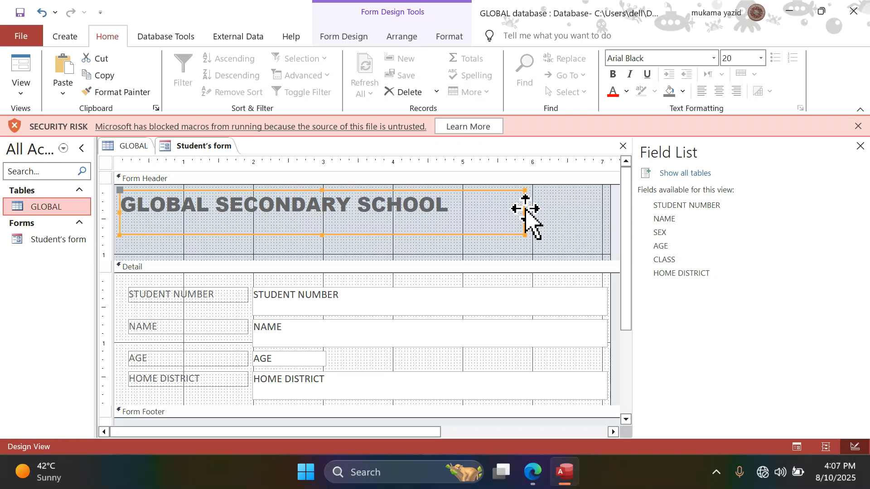
{"action": "left_click", "coordinate": [349, 236]}
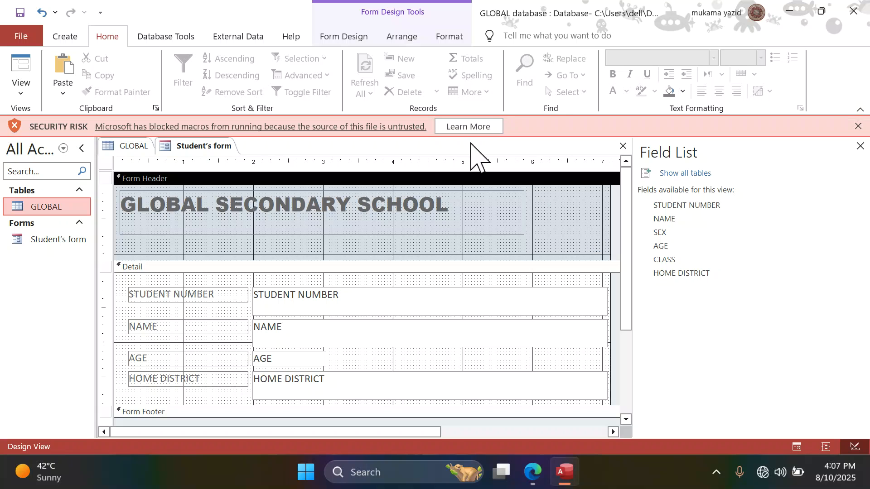
Insert the global logo picture from the Downloads folder as the form's logo.
{"action": "left_click", "coordinate": [368, 37]}
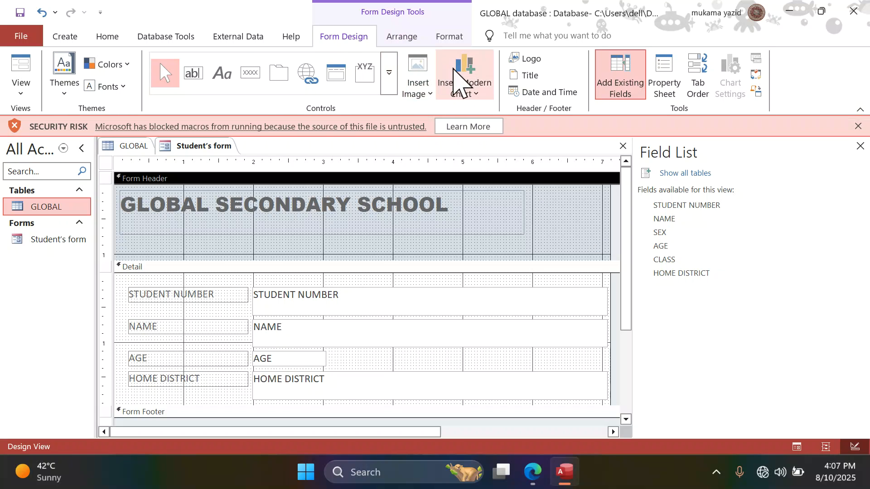
{"action": "left_click", "coordinate": [528, 59]}
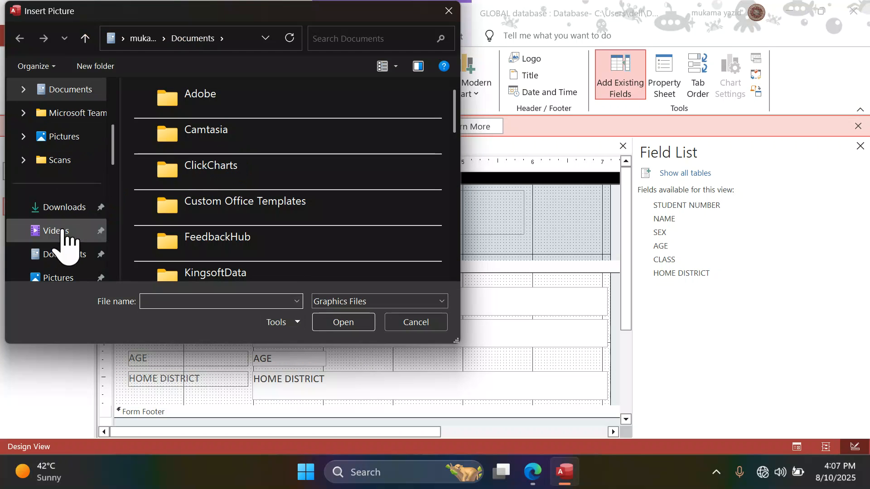
{"action": "left_click", "coordinate": [67, 212]}
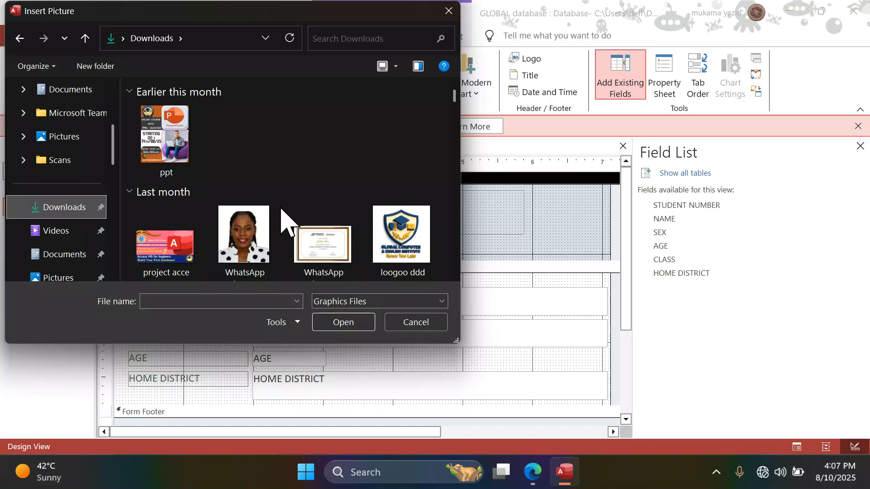
{"action": "scroll", "coordinate": [339, 200], "scroll_direction": "down", "scroll_amount": 1}
{"action": "scroll", "coordinate": [339, 200], "scroll_direction": "down", "scroll_amount": 2}
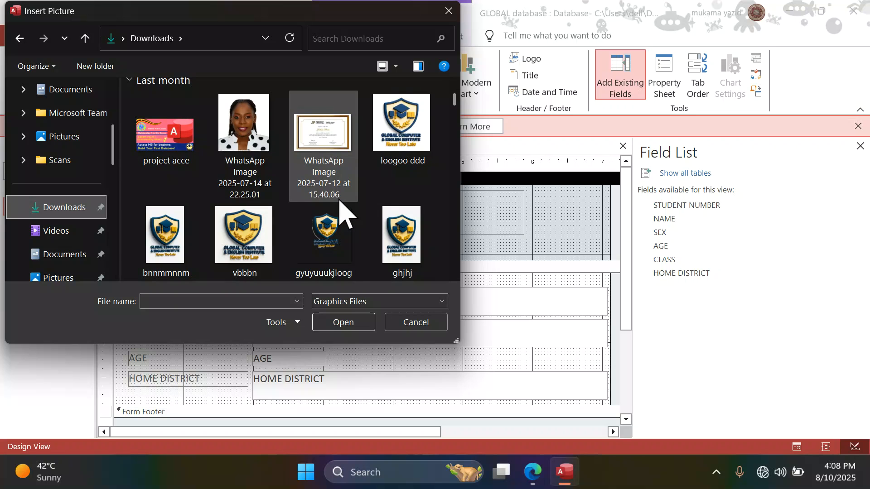
{"action": "scroll", "coordinate": [341, 206], "scroll_direction": "down", "scroll_amount": 3}
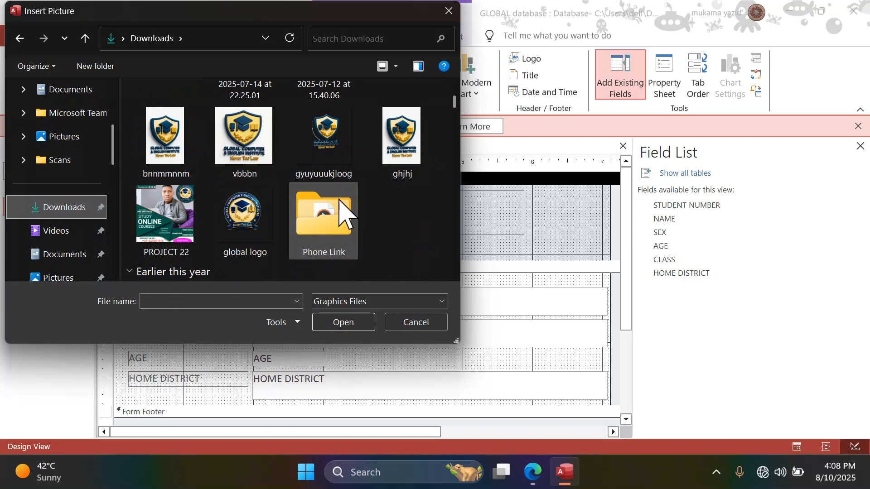
{"action": "left_click", "coordinate": [245, 213]}
{"action": "double_click", "coordinate": [245, 213]}
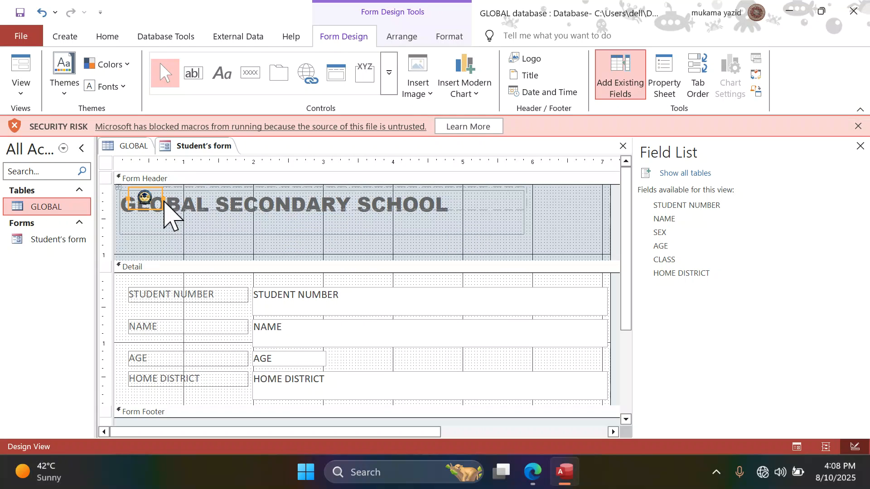
Move the logo into the wide layout cell beside it in the form header and try to stretch it downward.
{"action": "left_click_drag", "start_coordinate": [153, 202], "coordinate": [194, 209]}
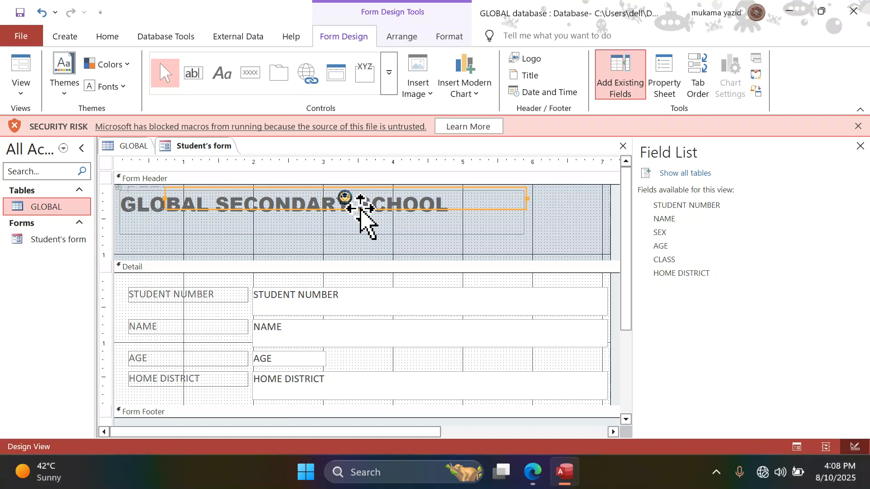
{"action": "left_click_drag", "start_coordinate": [361, 210], "coordinate": [364, 230]}
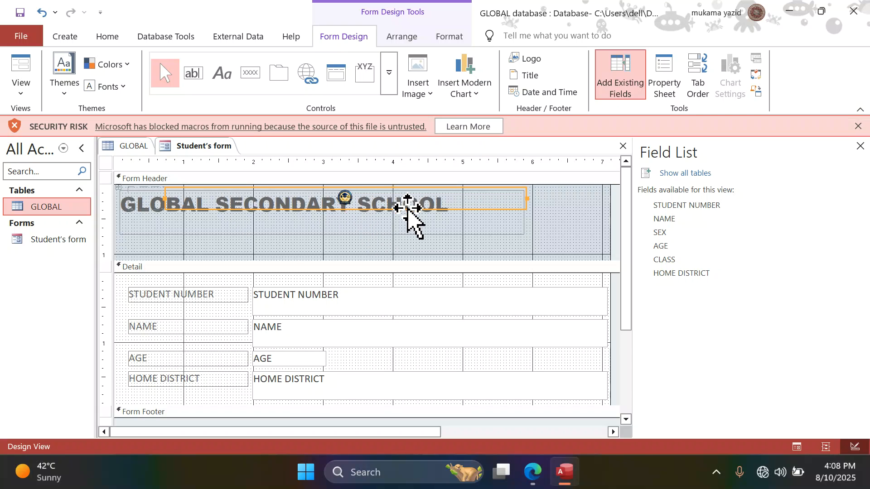
{"action": "left_click_drag", "start_coordinate": [405, 210], "coordinate": [408, 249]}
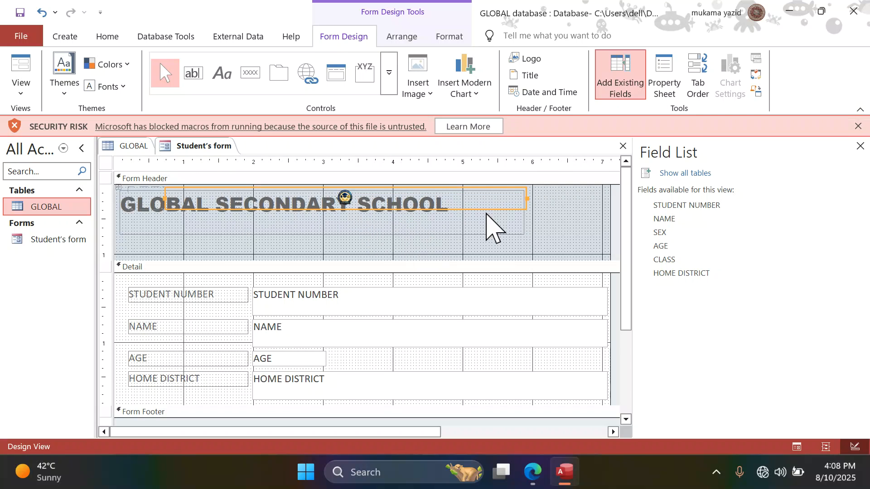
{"action": "left_click_drag", "start_coordinate": [499, 210], "coordinate": [451, 250]}
{"action": "left_click", "coordinate": [325, 195]}
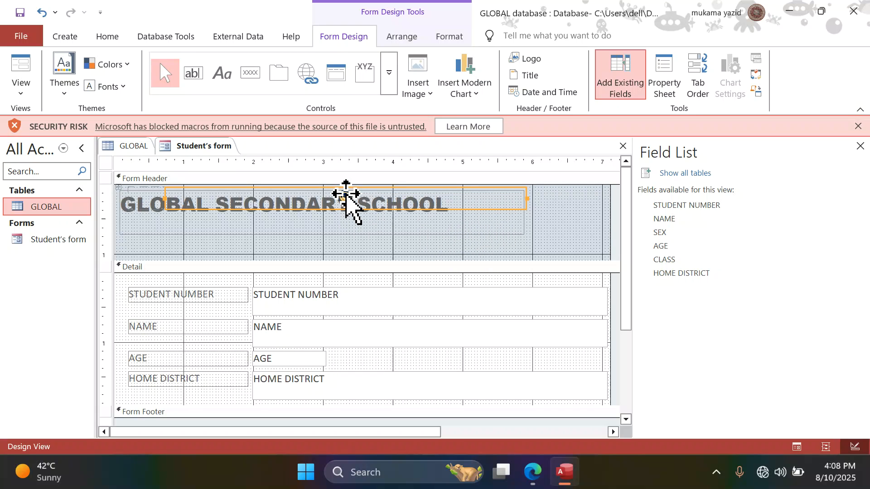
{"action": "left_click", "coordinate": [347, 194]}
{"action": "left_click_drag", "start_coordinate": [350, 200], "coordinate": [493, 259]}
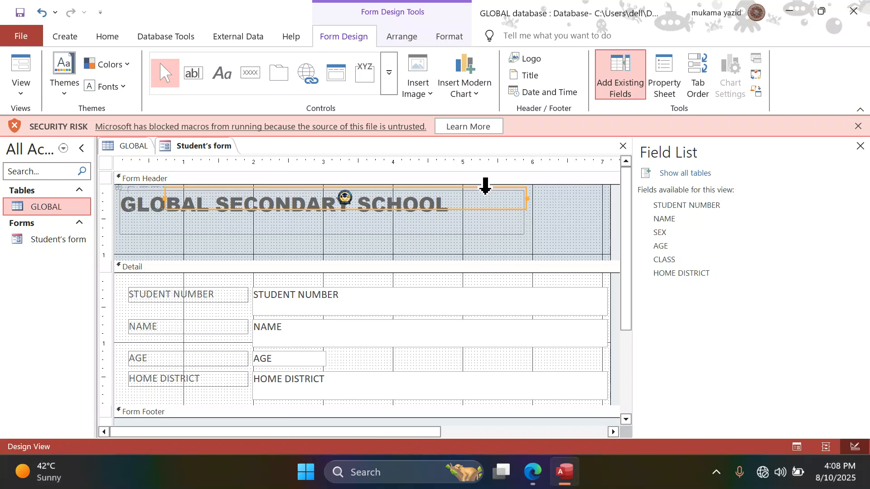
Move the GLOBAL SECONDARY SCHOOL title below the logo in the form header, and delete the logo.
{"action": "left_click_drag", "start_coordinate": [521, 195], "coordinate": [341, 257]}
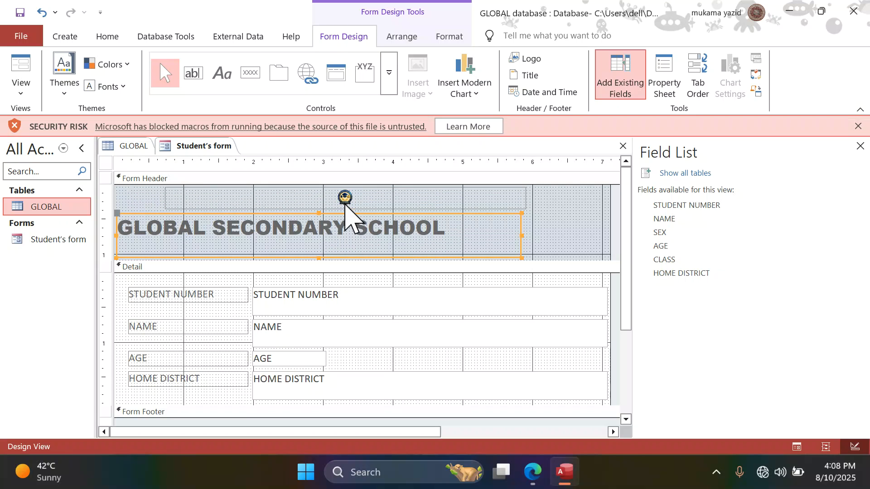
{"action": "left_click", "coordinate": [345, 201]}
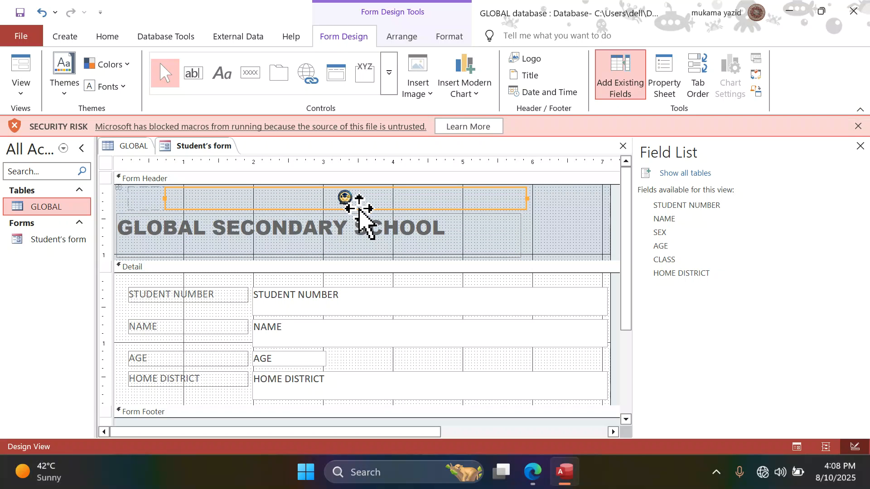
{"action": "left_click_drag", "start_coordinate": [359, 218], "coordinate": [389, 213]}
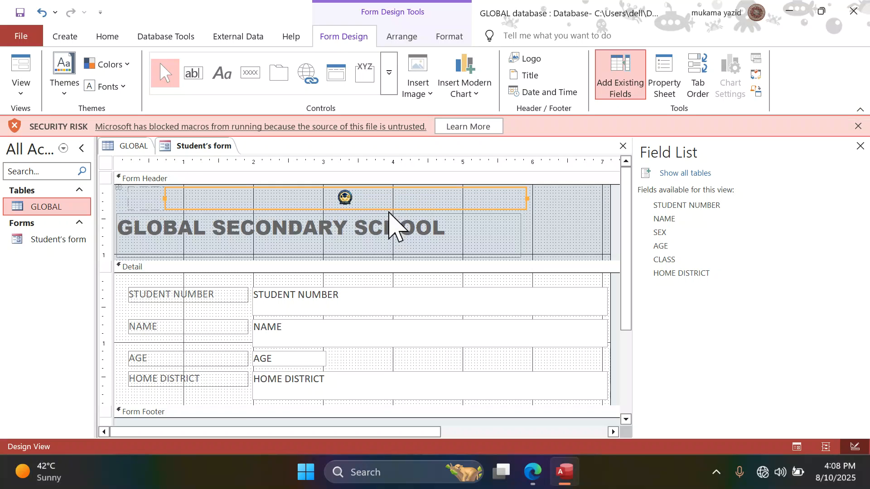
{"action": "key", "text": "Delete"}
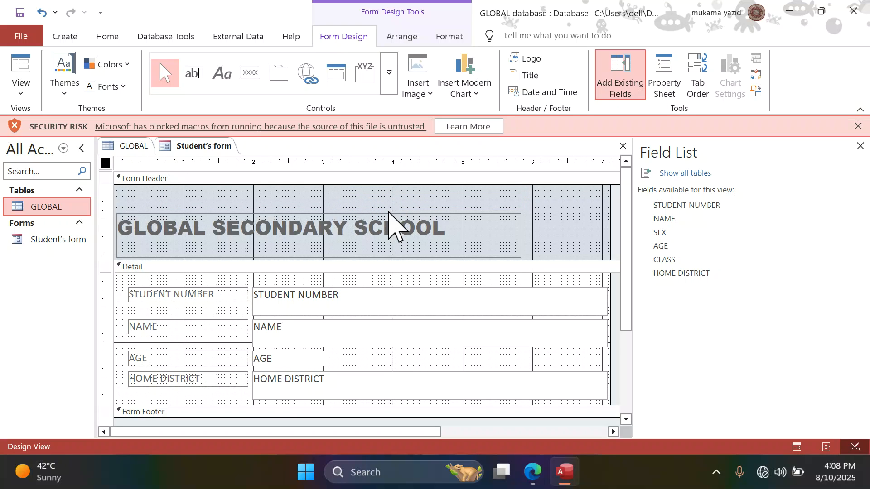
Insert the global logo picture from the Downloads folder again as the form's logo.
{"action": "left_click", "coordinate": [569, 224]}
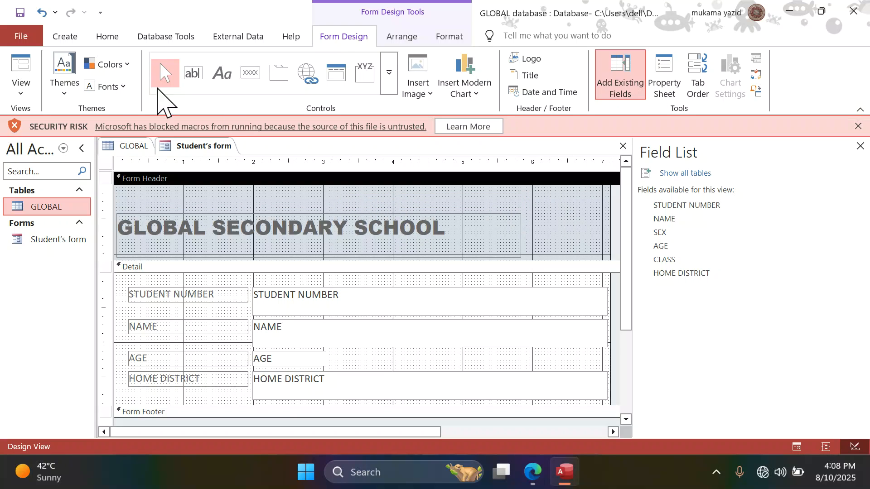
{"action": "left_click", "coordinate": [541, 60]}
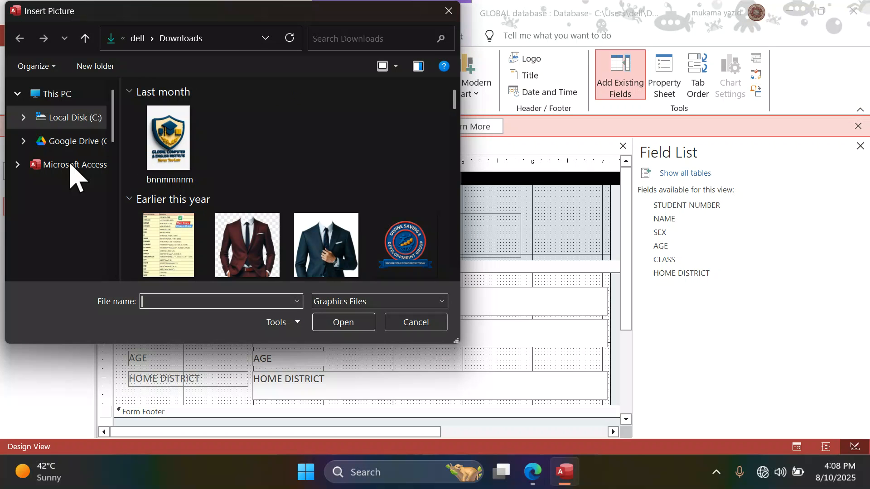
{"action": "scroll", "coordinate": [77, 204], "scroll_direction": "down", "scroll_amount": 5}
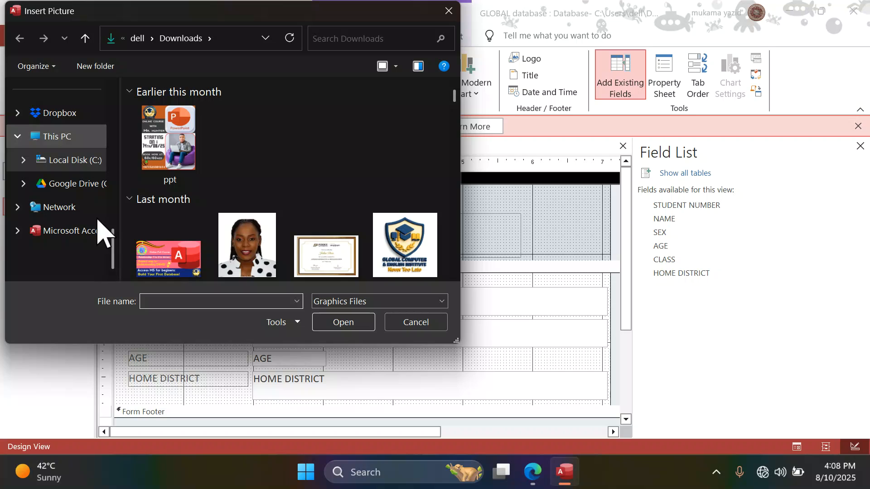
{"action": "scroll", "coordinate": [73, 229], "scroll_direction": "up", "scroll_amount": 4}
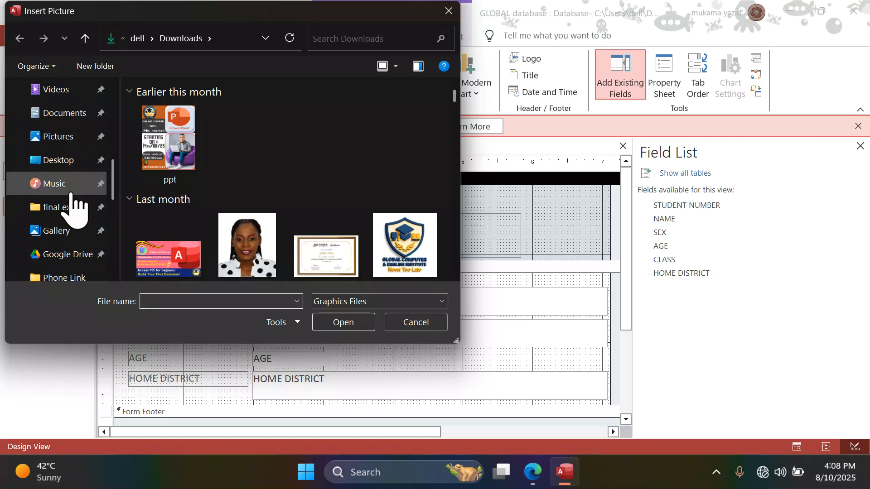
{"action": "scroll", "coordinate": [73, 224], "scroll_direction": "up", "scroll_amount": 5}
{"action": "scroll", "coordinate": [72, 224], "scroll_direction": "down", "scroll_amount": 3}
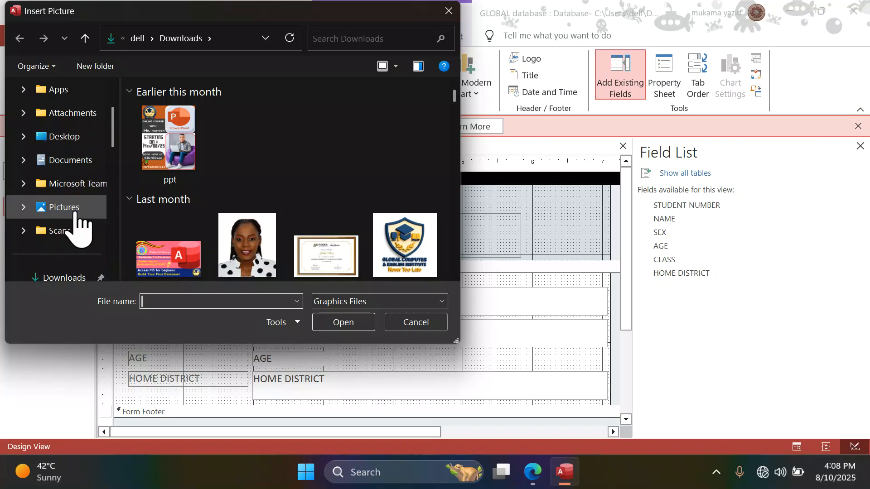
{"action": "left_click", "coordinate": [67, 207]}
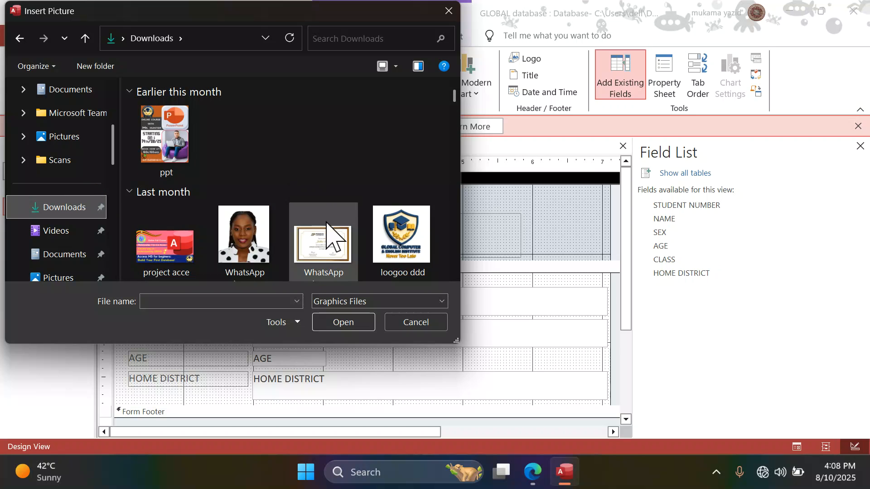
{"action": "scroll", "coordinate": [344, 240], "scroll_direction": "down", "scroll_amount": 5}
{"action": "double_click", "coordinate": [242, 222]}
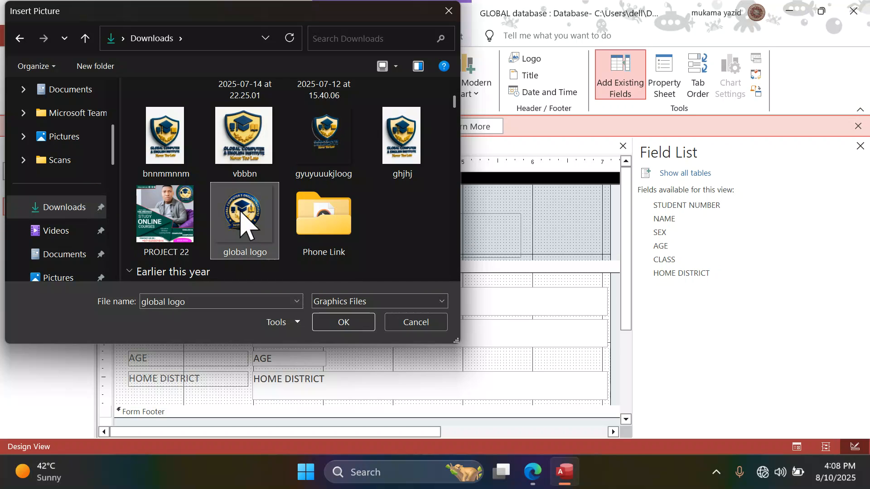
Try to position the new logo in the wide layout cell beside it and resize it, and undo these changes.
{"action": "left_click", "coordinate": [132, 191]}
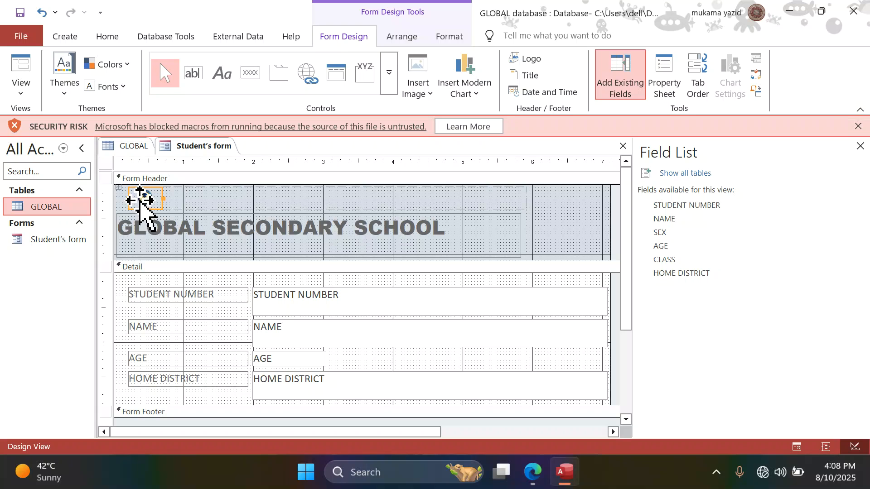
{"action": "left_click_drag", "start_coordinate": [142, 201], "coordinate": [175, 200]}
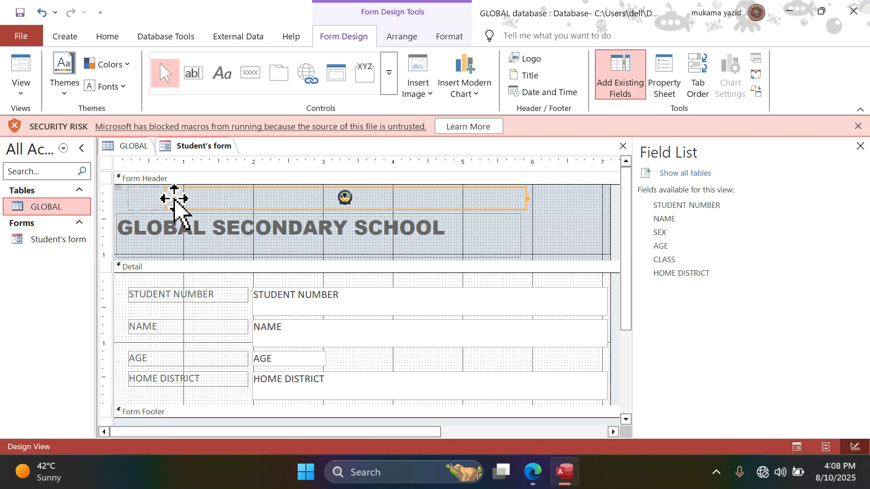
{"action": "left_click_drag", "start_coordinate": [366, 209], "coordinate": [346, 208]}
{"action": "left_click", "coordinate": [340, 200]}
{"action": "left_click", "coordinate": [367, 198]}
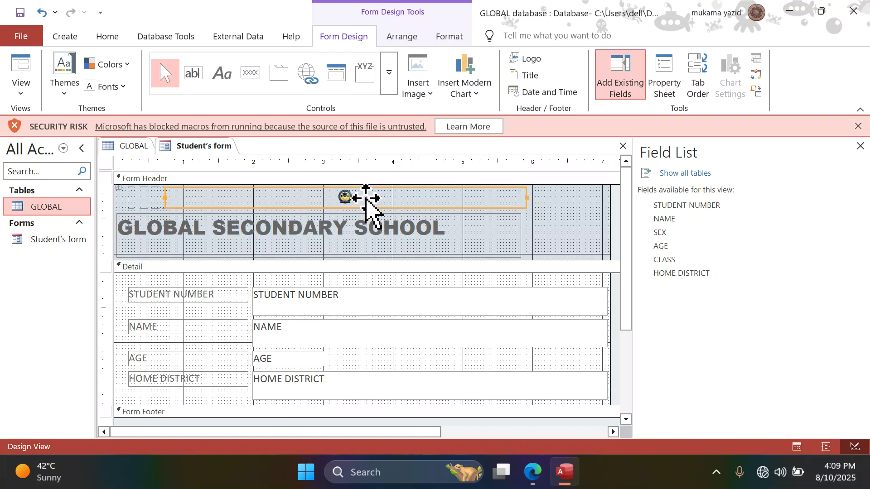
{"action": "left_click", "coordinate": [353, 199]}
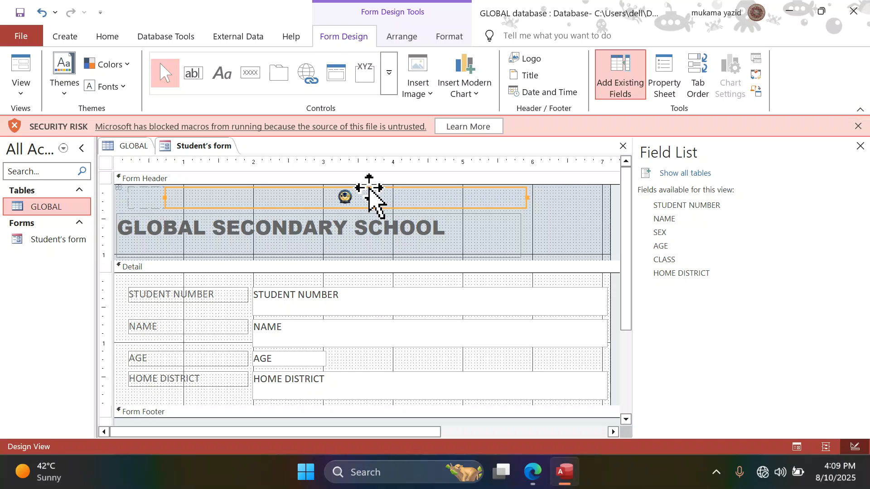
{"action": "key", "text": "ctrl+z"}
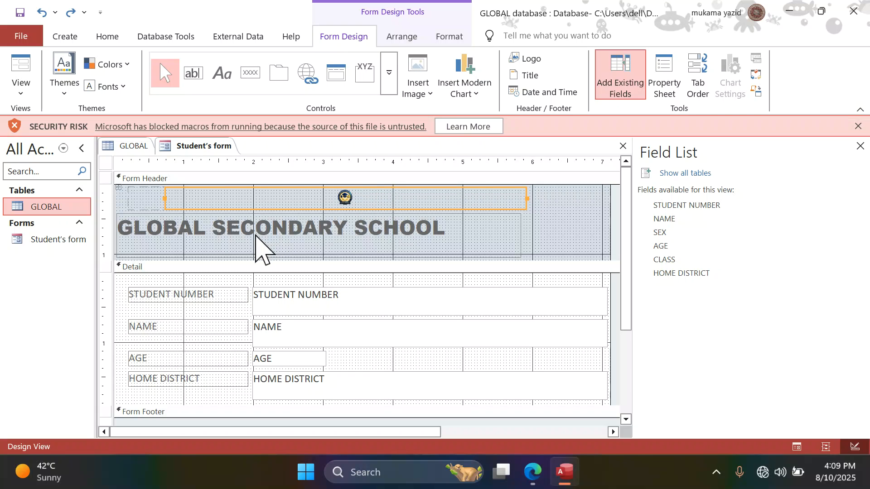
{"action": "key", "text": "ctrl+z"}
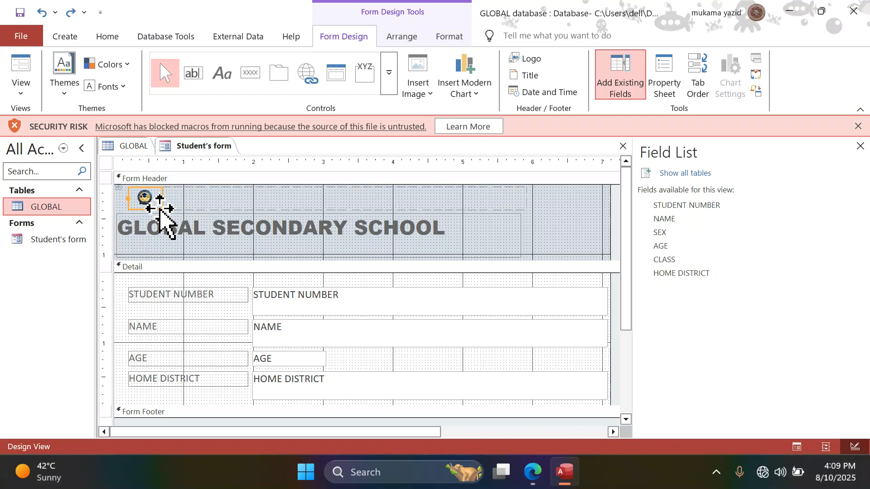
Enlarge the logo in its original layout cell in both width and height.
{"action": "left_click_drag", "start_coordinate": [163, 210], "coordinate": [185, 228]}
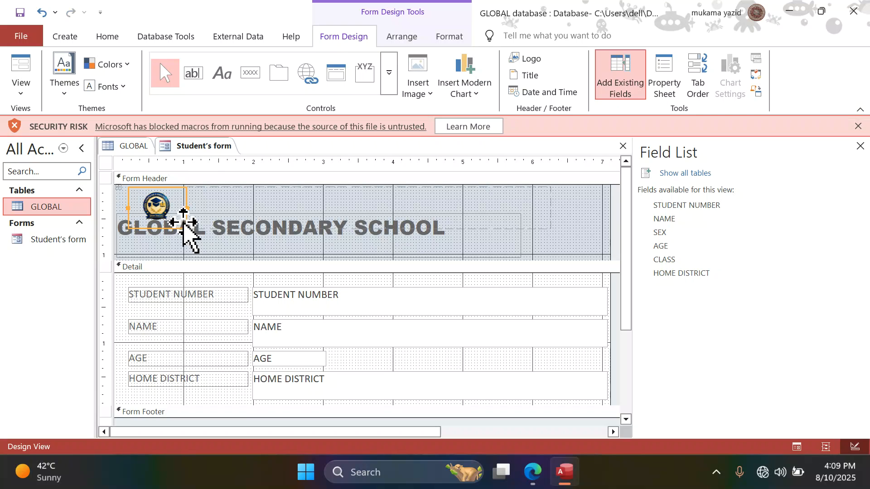
{"action": "left_click", "coordinate": [179, 200]}
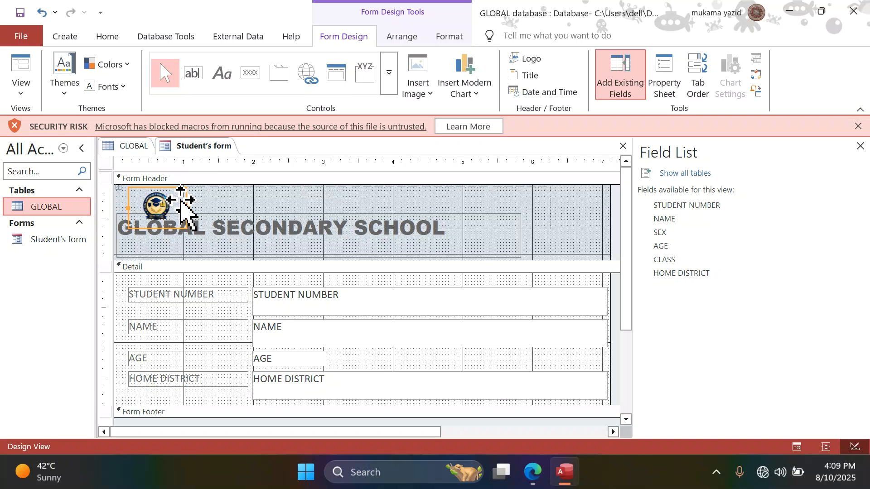
Try moving the enlarged logo into the wide layout cell beside it, and undo the move.
{"action": "mouse_move", "coordinate": [182, 195]}
{"action": "left_mouse_down"}
{"action": "mouse_move", "coordinate": [204, 206]}
{"action": "mouse_move", "coordinate": [189, 206]}
{"action": "left_mouse_up"}
{"action": "left_click_drag", "start_coordinate": [429, 214], "coordinate": [574, 227]}
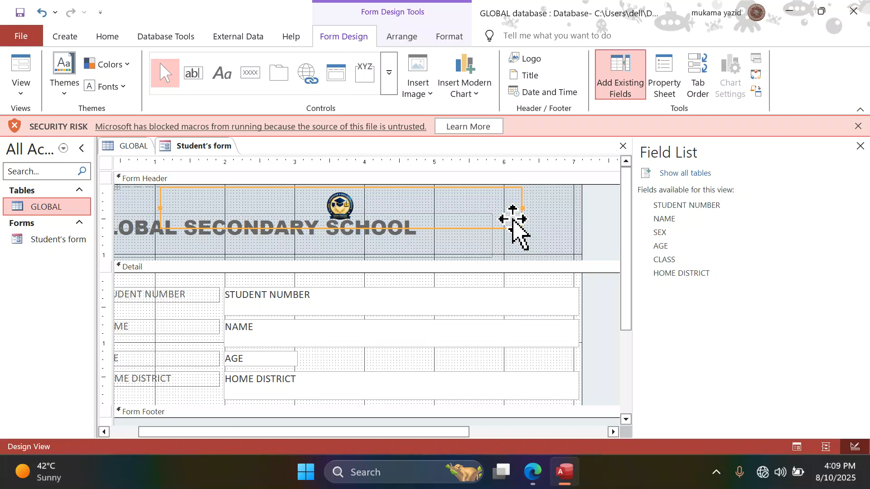
{"action": "key", "text": "ctrl+z"}
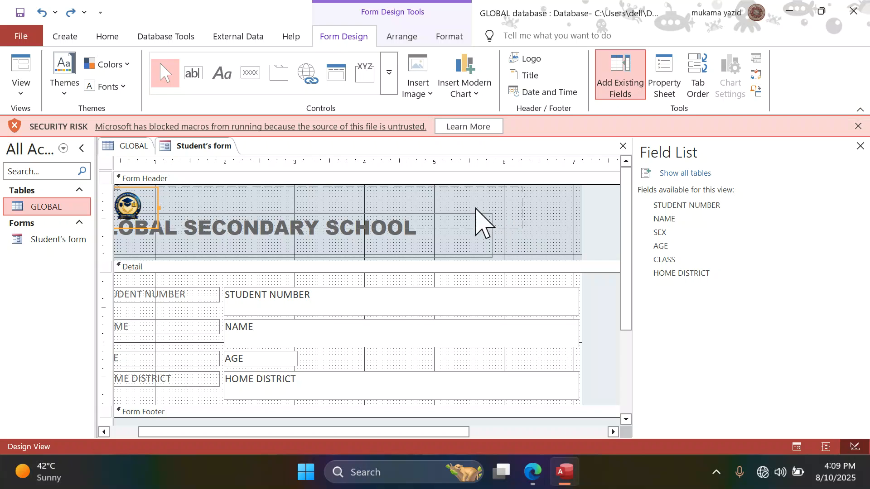
Widen the logo's frame in the form header so that the logo sits farther along above the title.
{"action": "left_click", "coordinate": [263, 219]}
{"action": "left_click", "coordinate": [126, 200]}
{"action": "left_click_drag", "start_coordinate": [158, 227], "coordinate": [211, 262]}
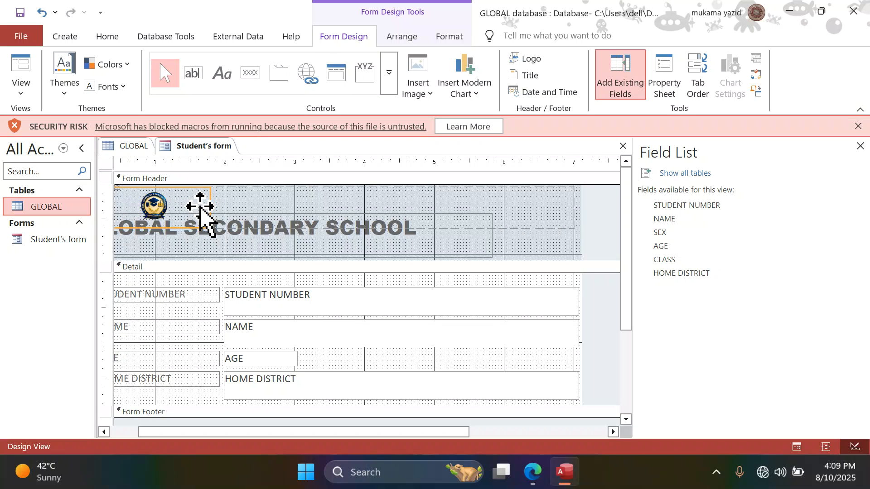
Delete the widened logo from the form header and undo the deletion.
{"action": "key", "text": "Delete"}
{"action": "left_click", "coordinate": [530, 224]}
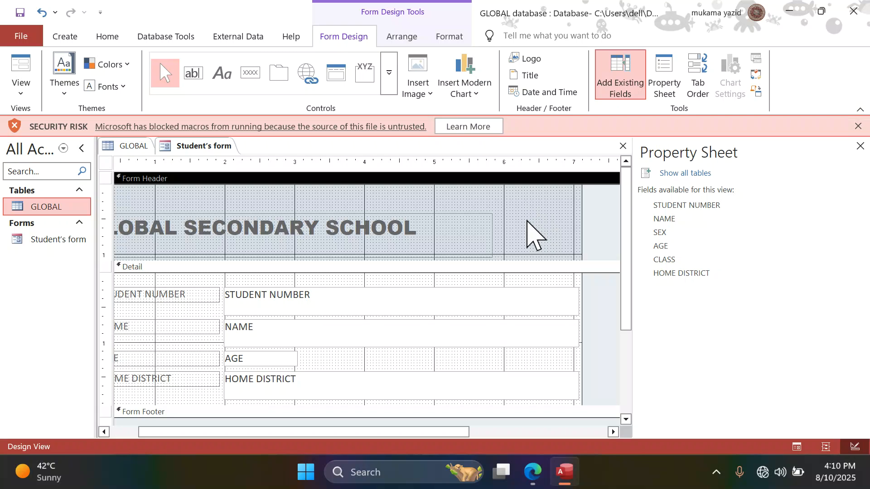
{"action": "key", "text": "ctrl+z"}
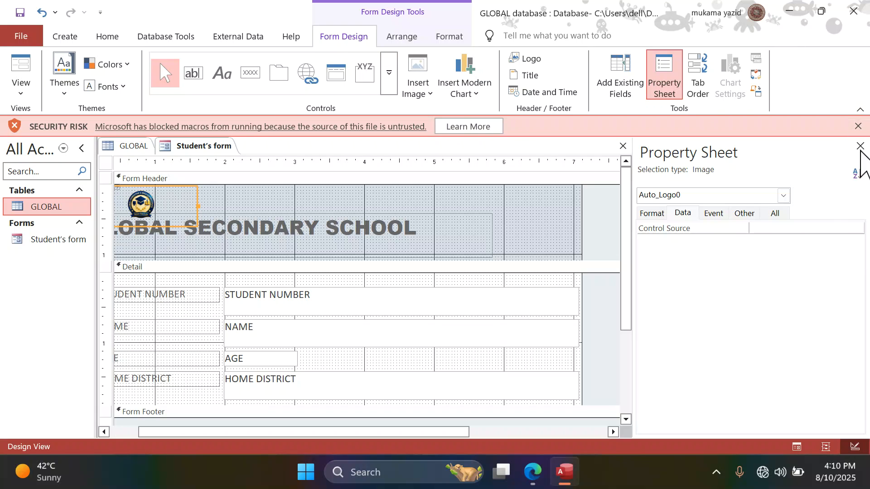
Dismiss the security warning and the Property Sheet, and close Student's form.
{"action": "left_click", "coordinate": [859, 127]}
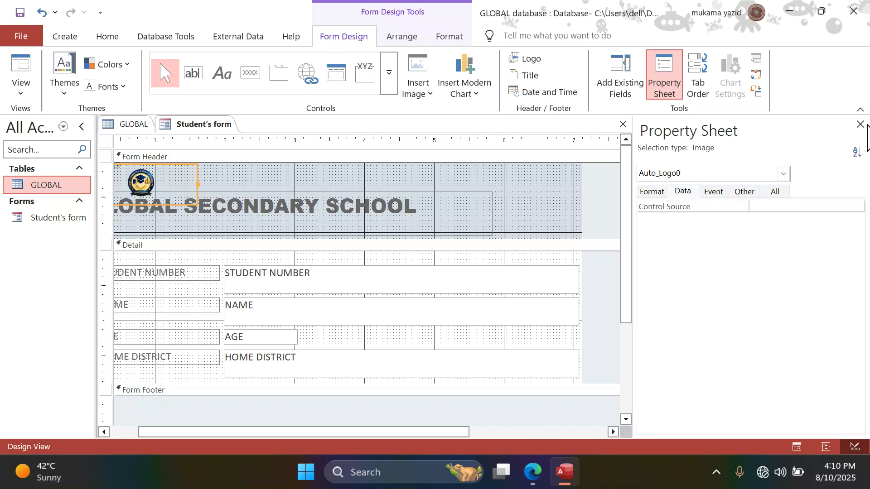
{"action": "left_click", "coordinate": [860, 125]}
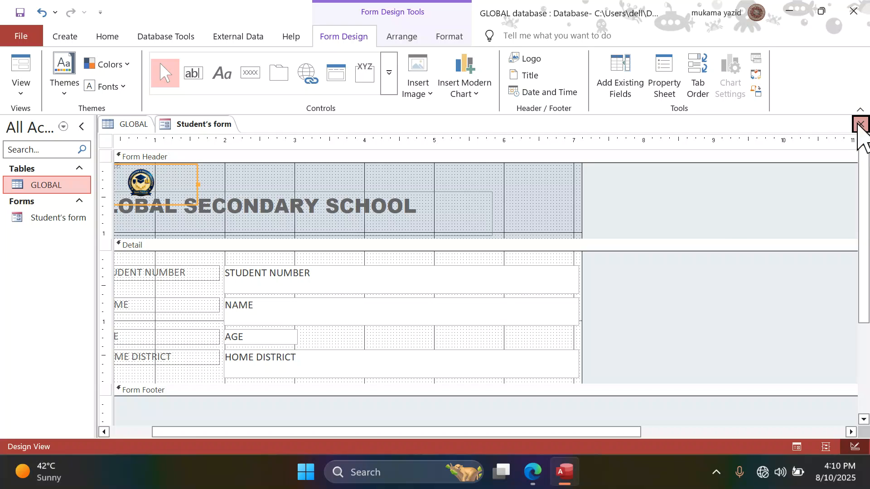
{"action": "left_click", "coordinate": [860, 124]}
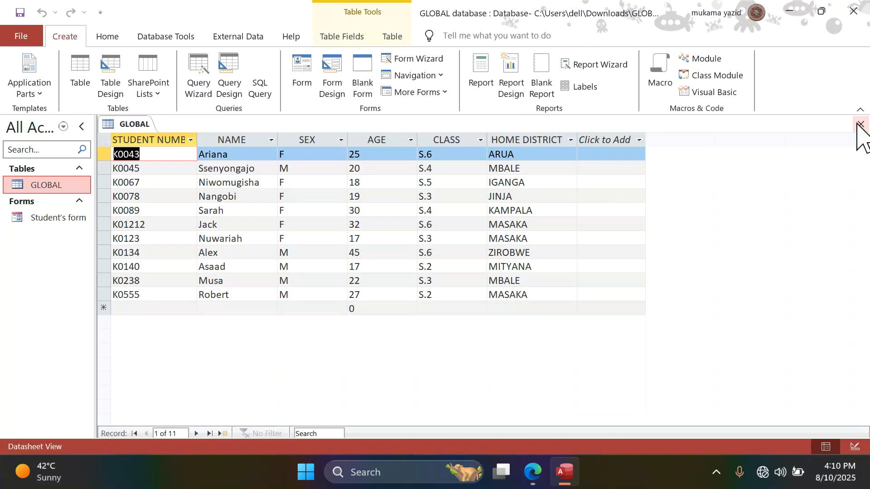
Open Student's form to check its header, and switch it to Design View.
{"action": "double_click", "coordinate": [63, 219]}
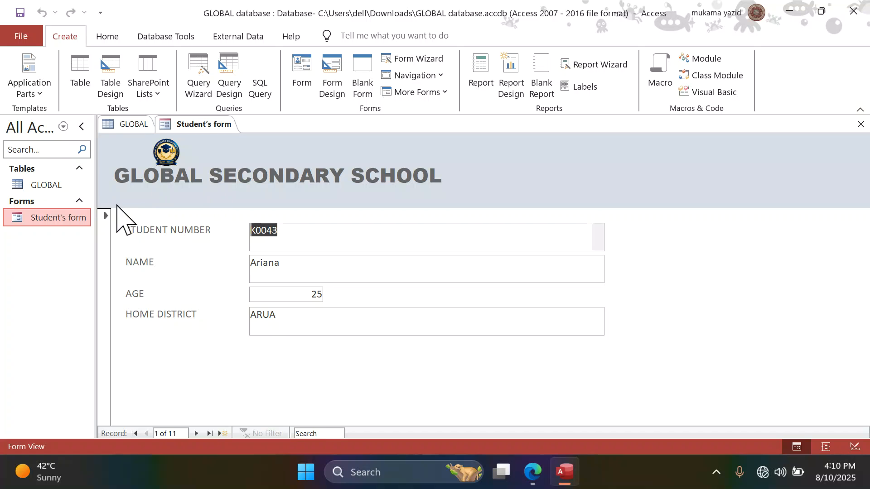
{"action": "right_click", "coordinate": [54, 224]}
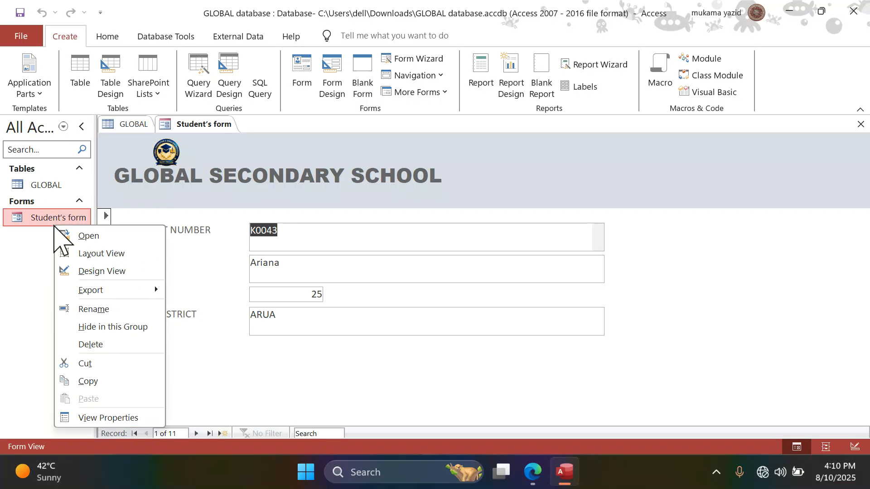
{"action": "left_click", "coordinate": [102, 271]}
Widen the logo's frame across the form header past the 10-inch mark, and try to stretch it downward.
{"action": "left_click", "coordinate": [166, 188]}
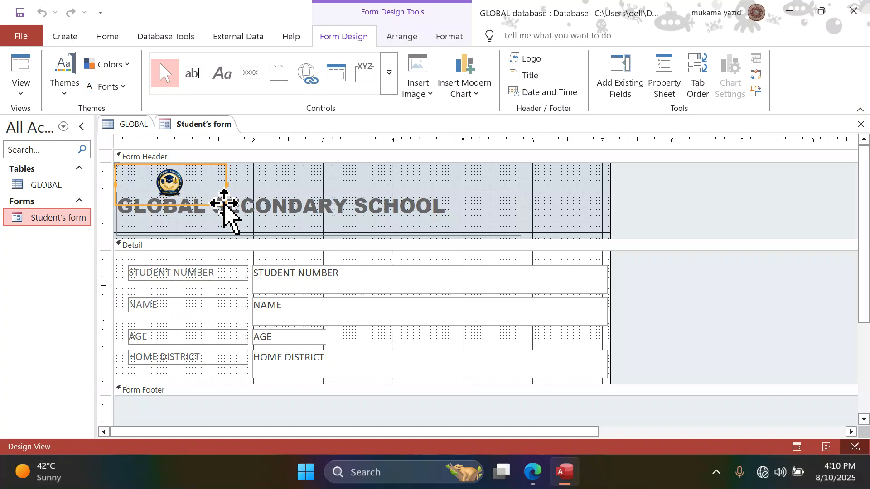
{"action": "left_click_drag", "start_coordinate": [225, 205], "coordinate": [292, 245]}
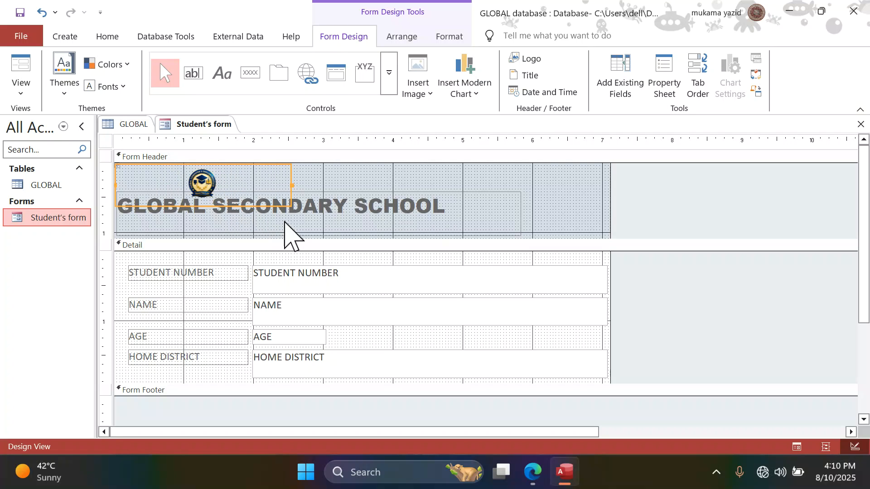
{"action": "left_click_drag", "start_coordinate": [291, 206], "coordinate": [639, 252]}
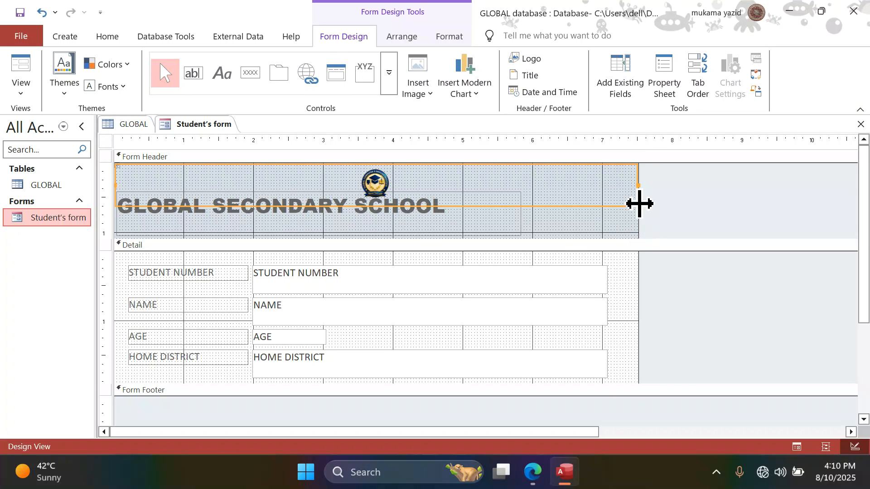
{"action": "left_click_drag", "start_coordinate": [636, 204], "coordinate": [858, 243]}
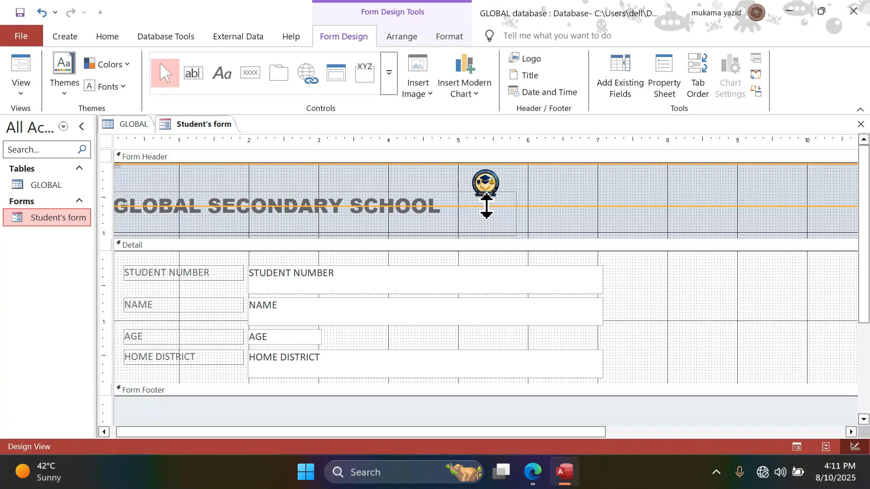
{"action": "left_click_drag", "start_coordinate": [486, 206], "coordinate": [490, 230]}
{"action": "left_click", "coordinate": [490, 207]}
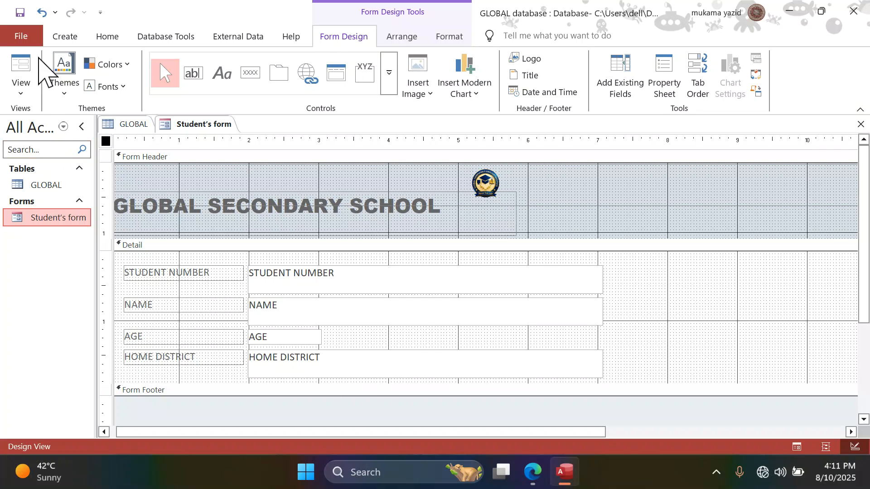
Show Student's form in Form View, and switch to Edge to check the exam paper's requirements for the form.
{"action": "left_click", "coordinate": [20, 91]}
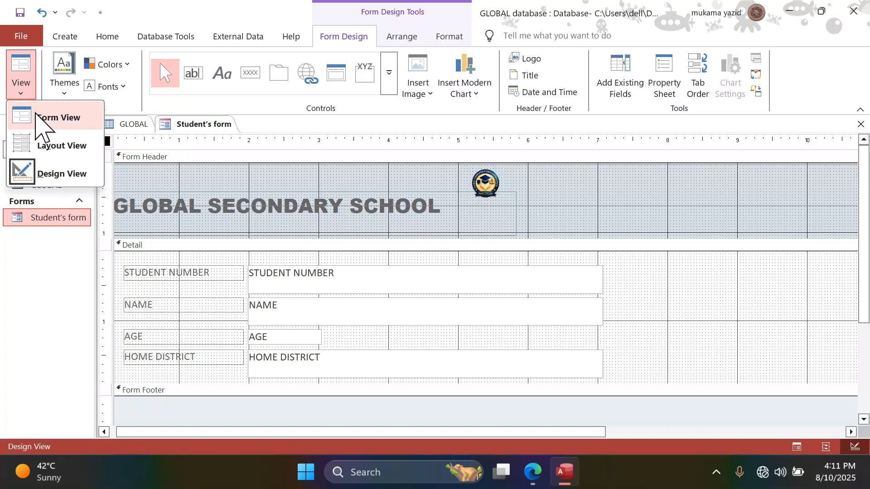
{"action": "left_click", "coordinate": [47, 118]}
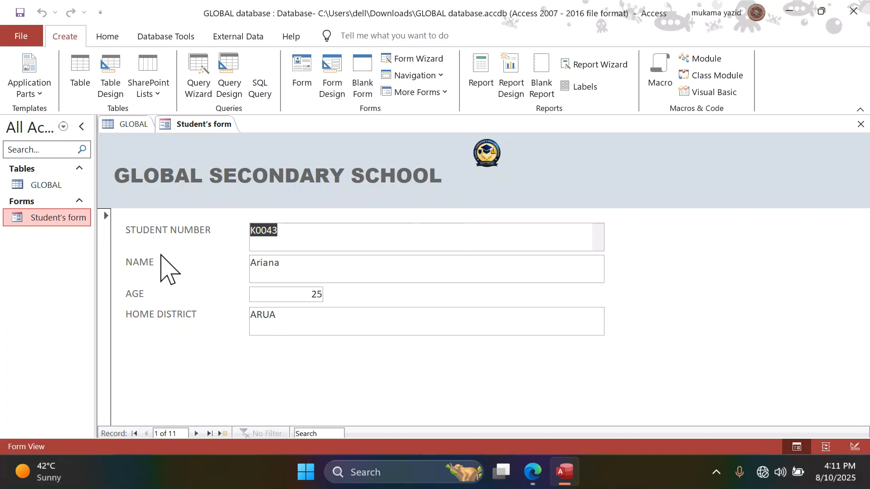
{"action": "left_click", "coordinate": [531, 478]}
{"action": "scroll", "coordinate": [325, 349], "scroll_direction": "down", "scroll_amount": 3}
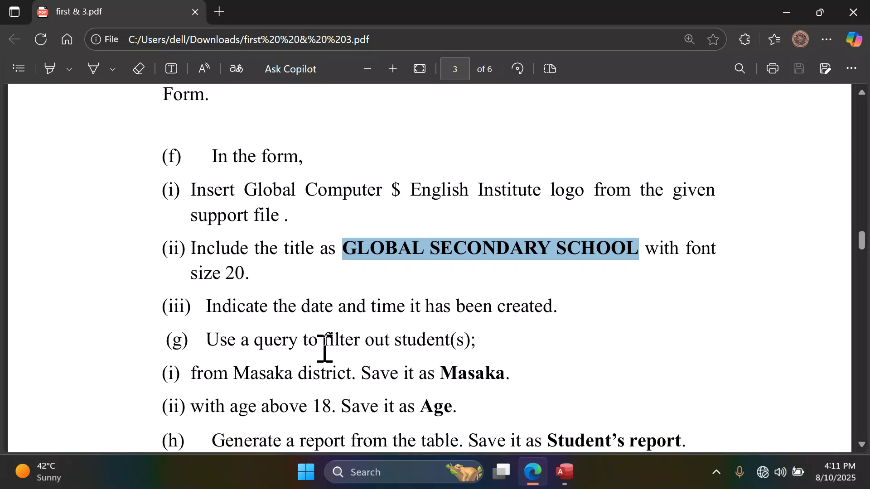
{"action": "scroll", "coordinate": [281, 249], "scroll_direction": "up", "scroll_amount": 2}
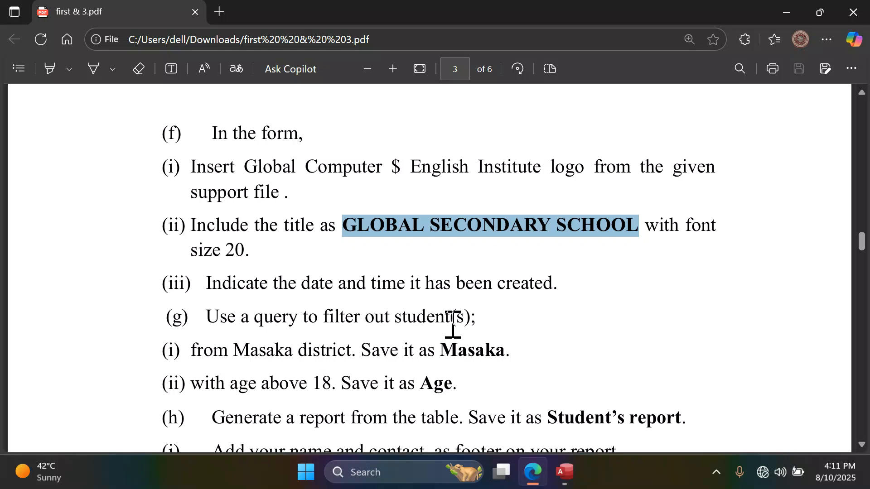
Switch to Access, add the long-format date and the time with seconds to Student's form header in Design View, and show it in Form View.
{"action": "left_click", "coordinate": [565, 471]}
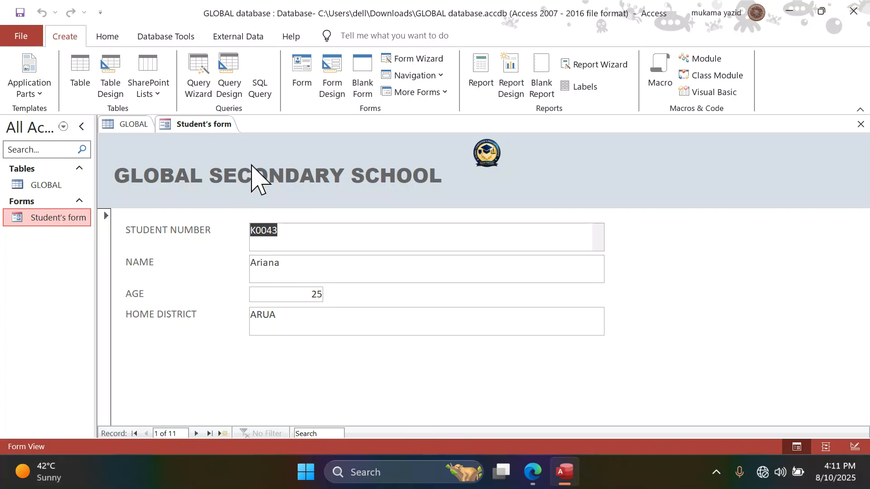
{"action": "right_click", "coordinate": [46, 210]}
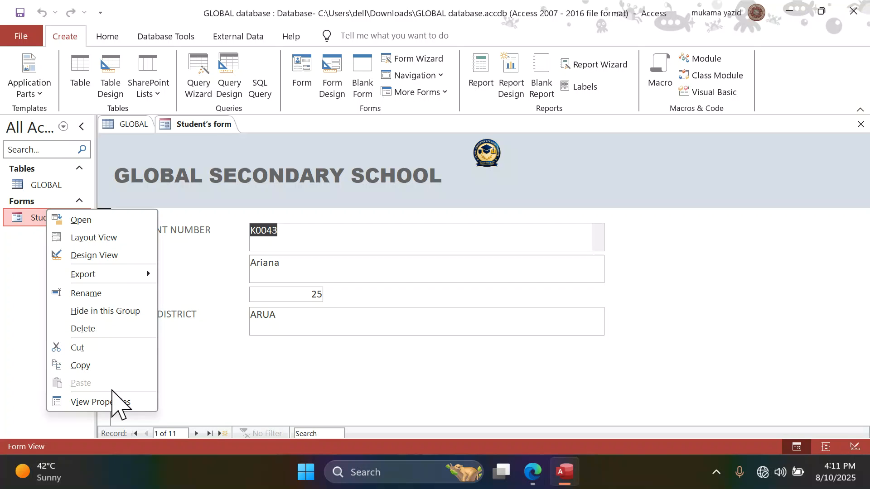
{"action": "left_click", "coordinate": [89, 255]}
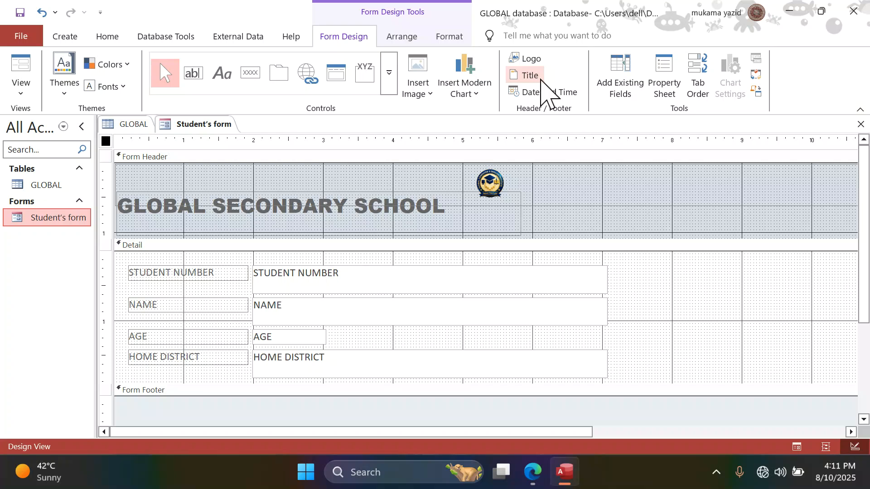
{"action": "left_click", "coordinate": [535, 92]}
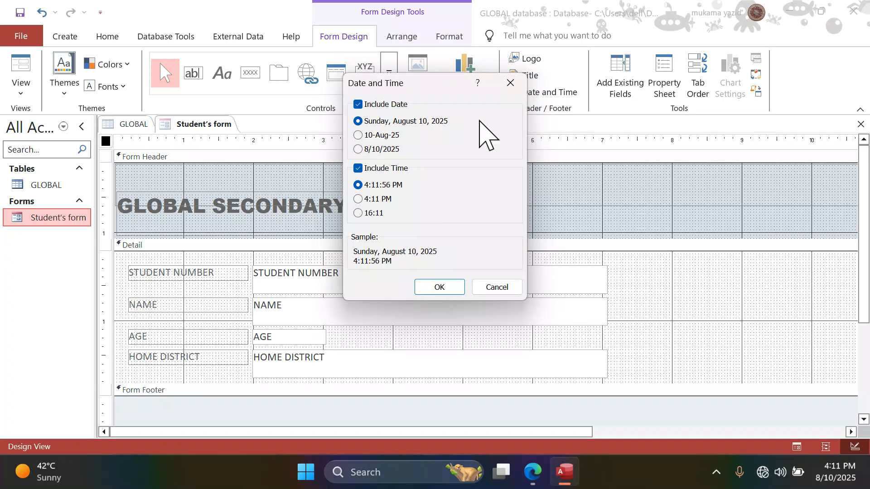
{"action": "left_click", "coordinate": [439, 291]}
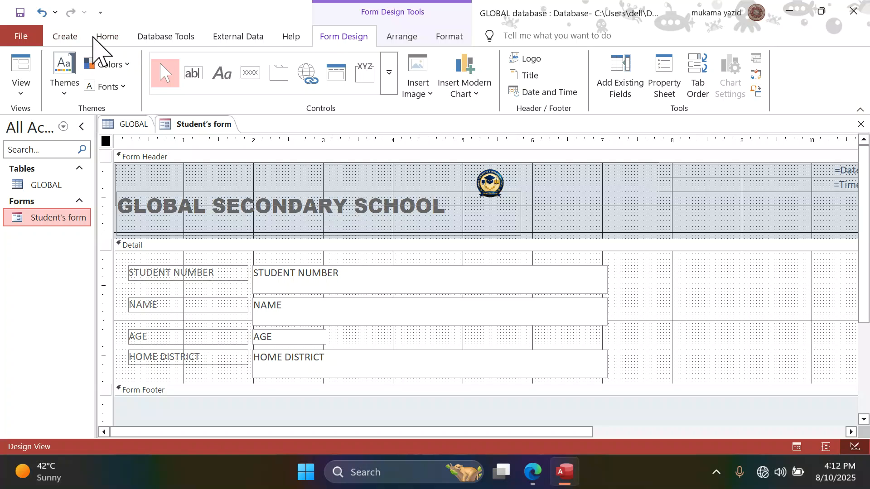
{"action": "left_click", "coordinate": [97, 39]}
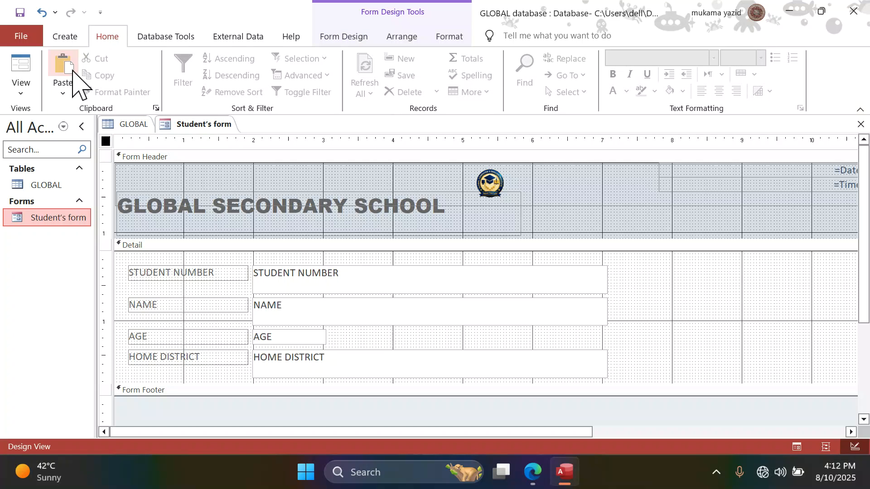
{"action": "left_click", "coordinate": [28, 90]}
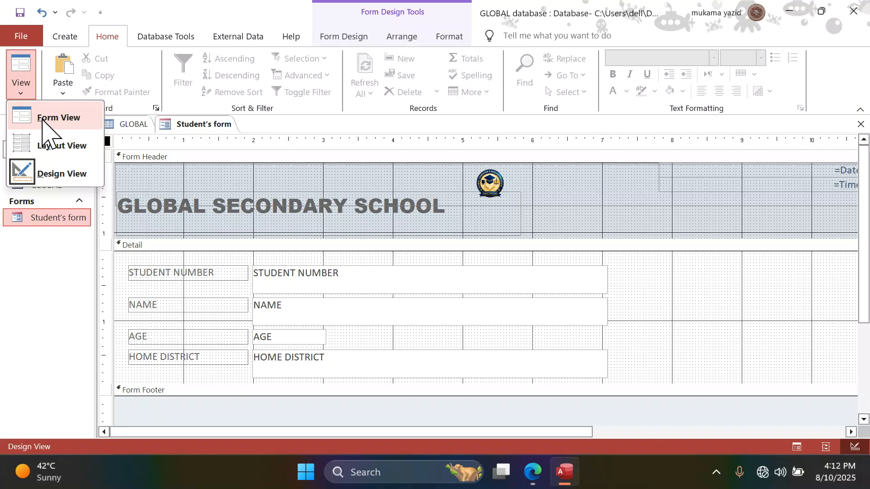
{"action": "left_click", "coordinate": [44, 119]}
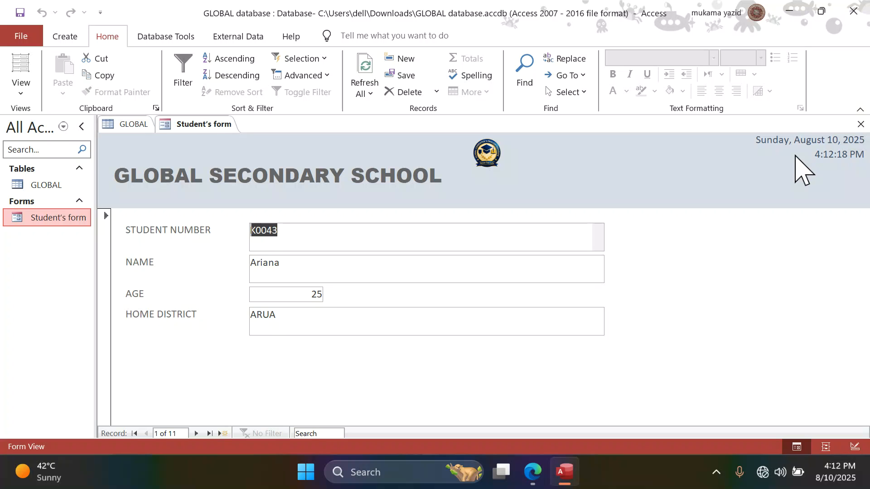
Switch to Edge and read the exam paper's instructions for the queries and the report.
{"action": "left_click", "coordinate": [535, 473]}
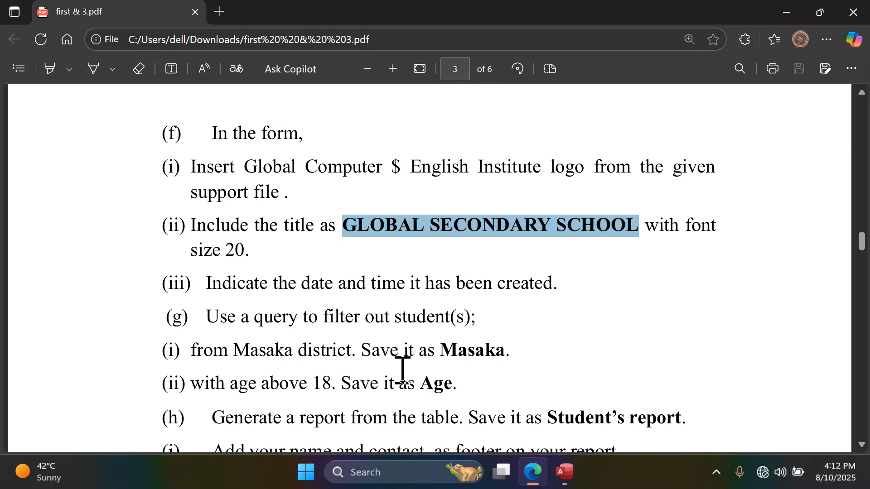
{"action": "scroll", "coordinate": [402, 371], "scroll_direction": "up", "scroll_amount": 1}
{"action": "scroll", "coordinate": [403, 371], "scroll_direction": "down", "scroll_amount": 3}
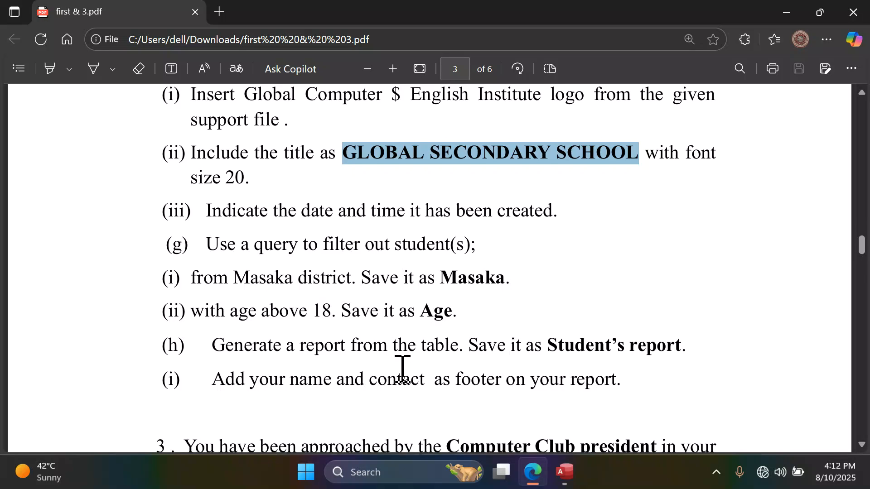
{"action": "scroll", "coordinate": [403, 371], "scroll_direction": "down", "scroll_amount": 3}
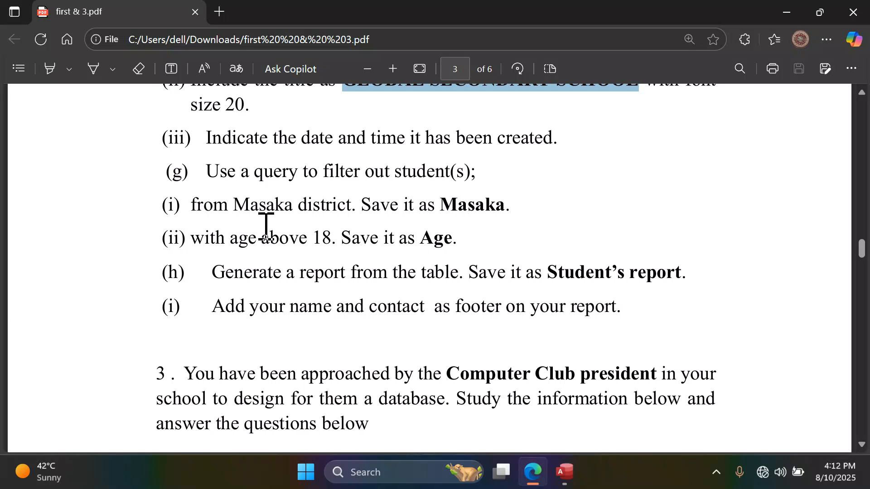
{"action": "scroll", "coordinate": [266, 226], "scroll_direction": "up", "scroll_amount": 3}
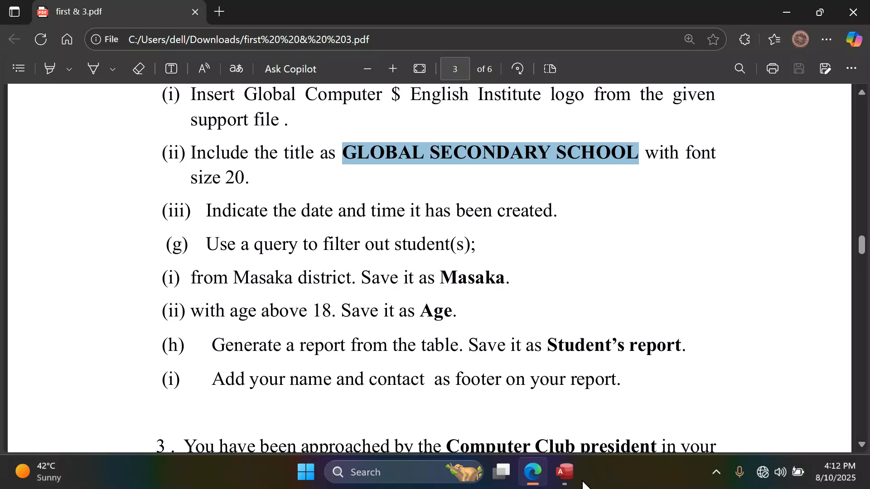
Switch to Access, create a new query in Query Design, and add the GLOBAL table to it.
{"action": "left_click", "coordinate": [566, 472]}
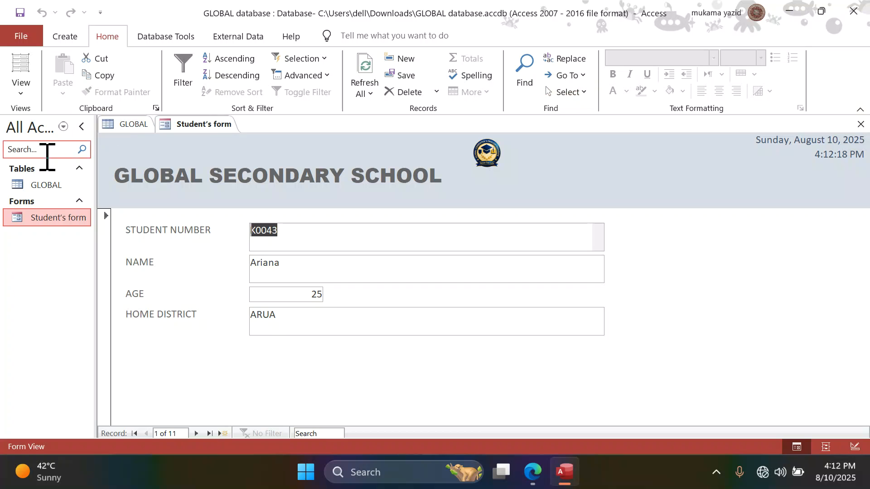
{"action": "left_click", "coordinate": [43, 184]}
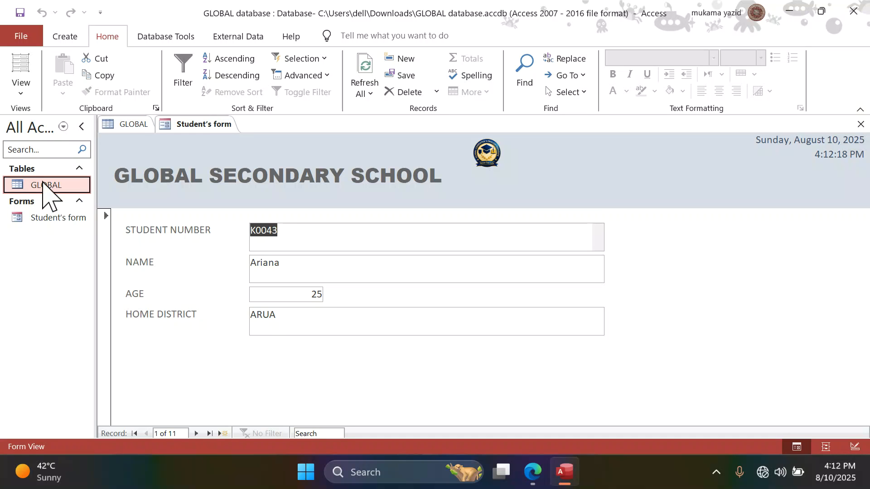
{"action": "left_click", "coordinate": [63, 37]}
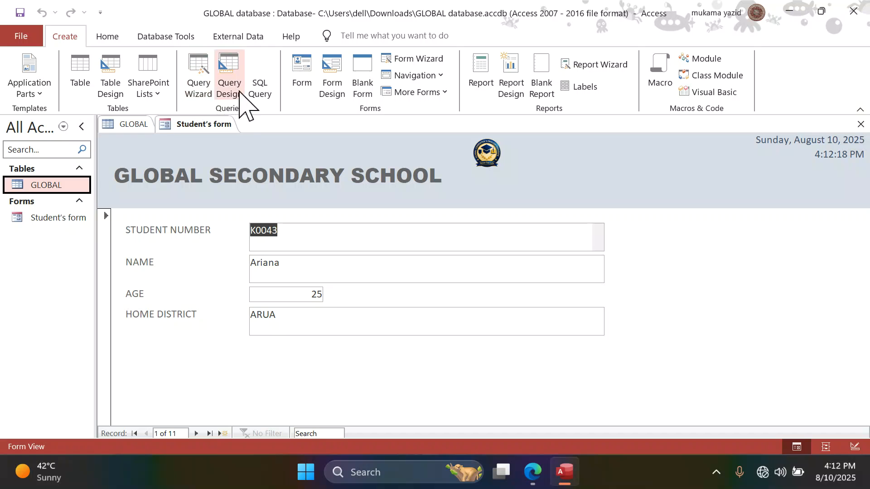
{"action": "left_click", "coordinate": [204, 87]}
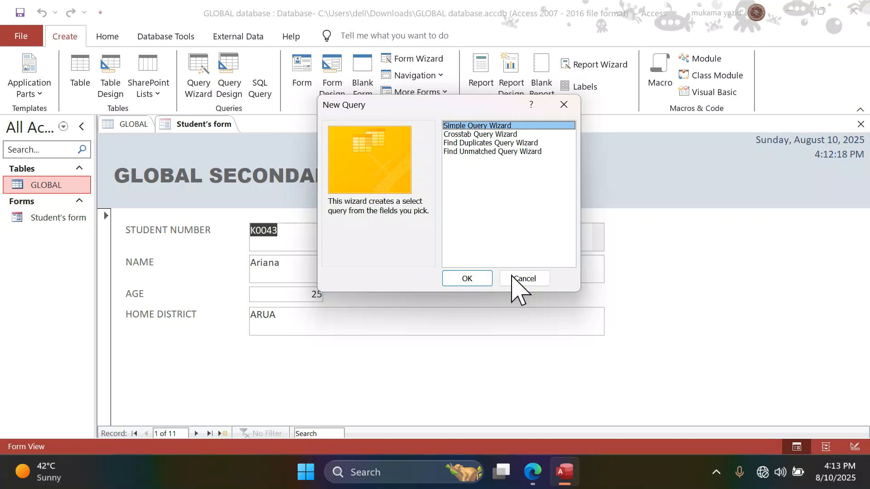
{"action": "left_click", "coordinate": [523, 280]}
{"action": "left_click", "coordinate": [231, 79]}
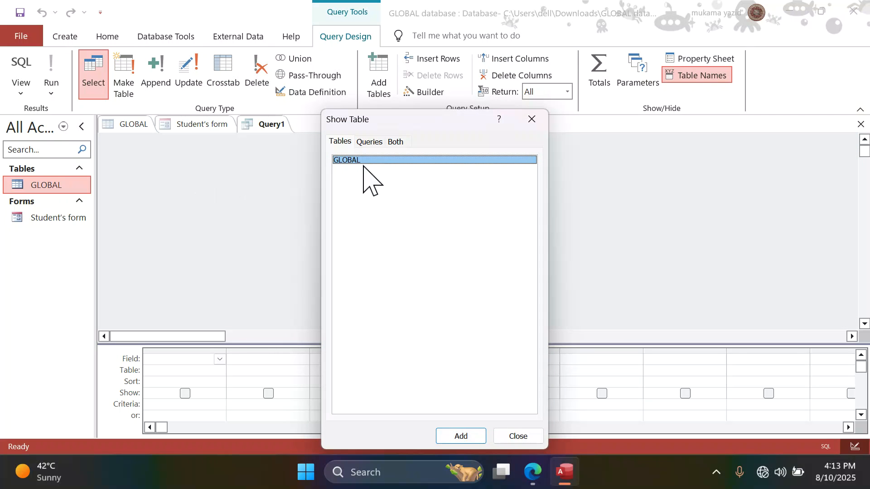
{"action": "left_click", "coordinate": [461, 436]}
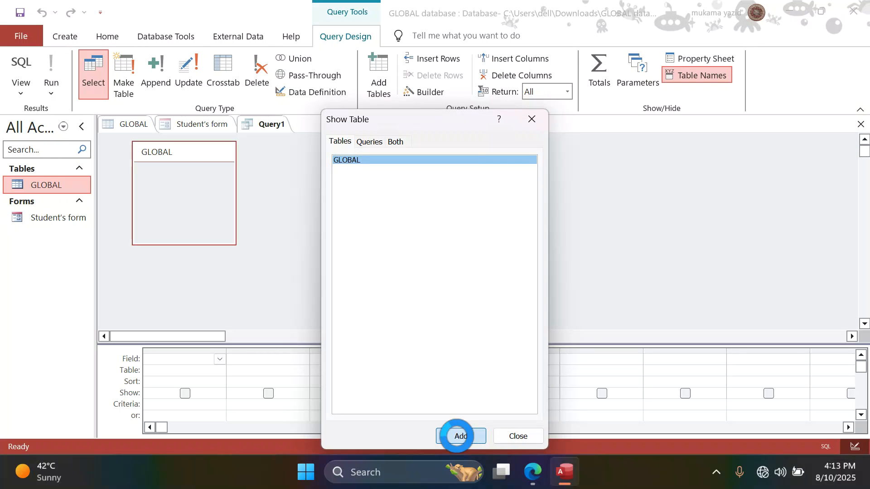
{"action": "left_click", "coordinate": [156, 156]}
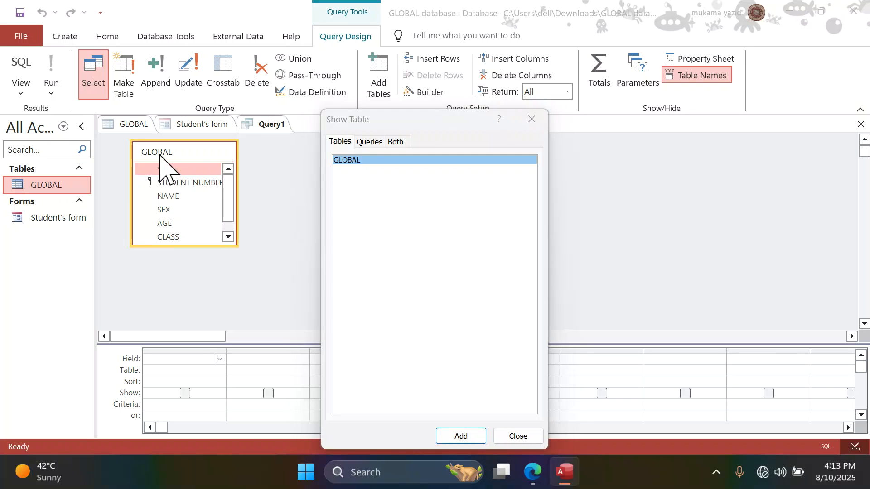
{"action": "left_click", "coordinate": [518, 436]}
Add all fields of the GLOBAL table to the query's design grid, and enlarge the grid area.
{"action": "double_click", "coordinate": [168, 154]}
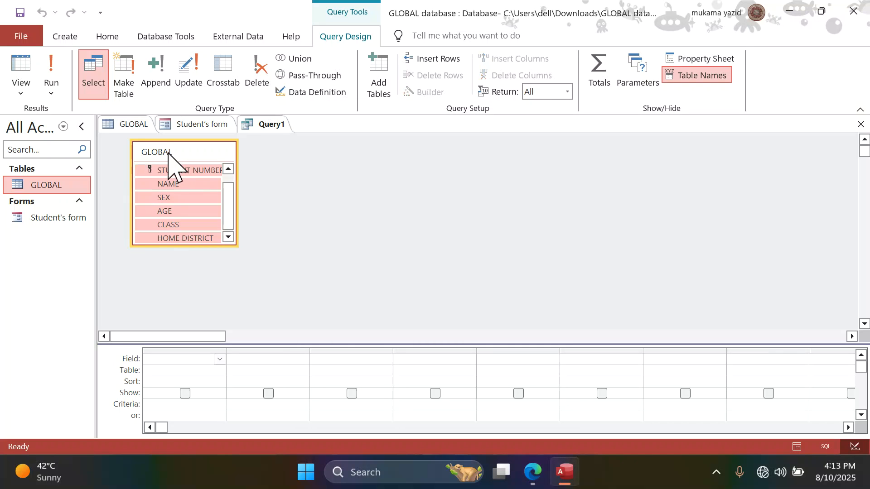
{"action": "left_click_drag", "start_coordinate": [171, 163], "coordinate": [193, 360]}
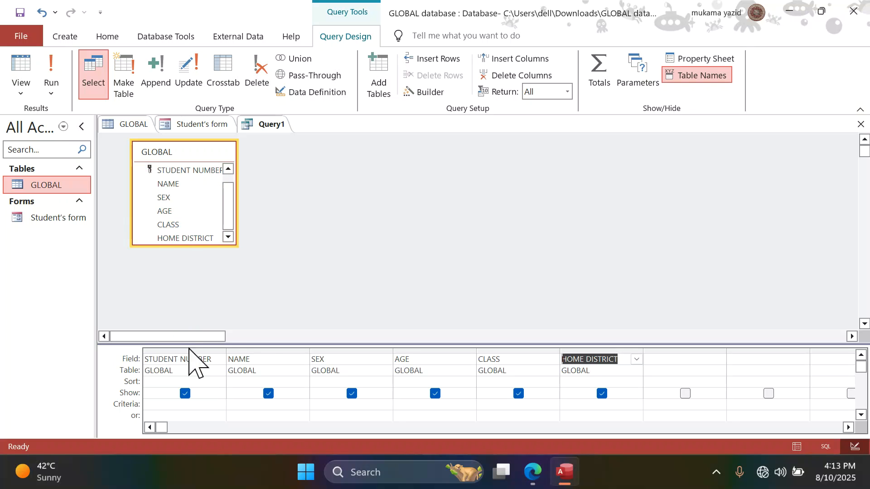
{"action": "scroll", "coordinate": [290, 313], "scroll_direction": "down", "scroll_amount": 2}
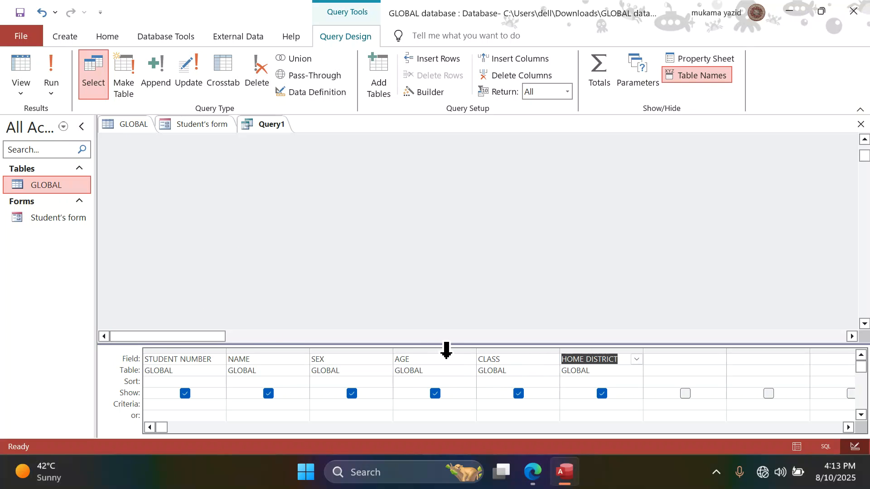
{"action": "left_click_drag", "start_coordinate": [442, 344], "coordinate": [443, 180]}
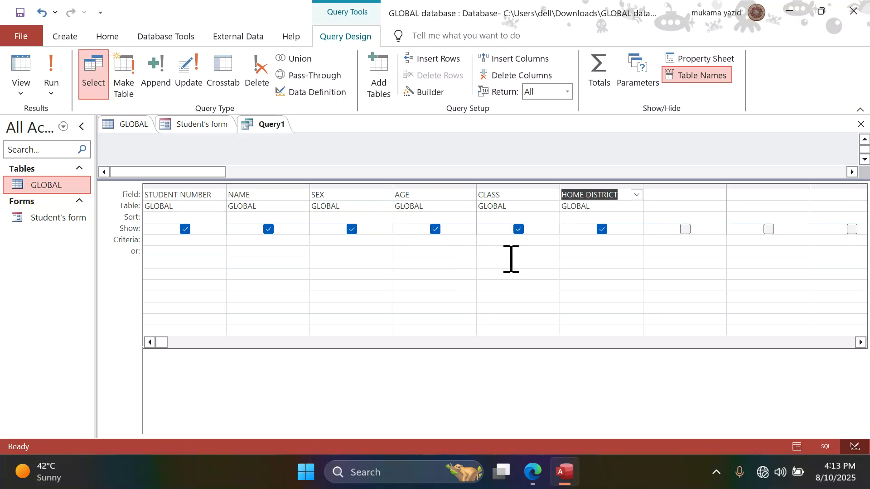
Use the Expression Builder to set the HOME DISTRICT criterion to like Masaka, and run the query.
{"action": "left_click", "coordinate": [594, 240]}
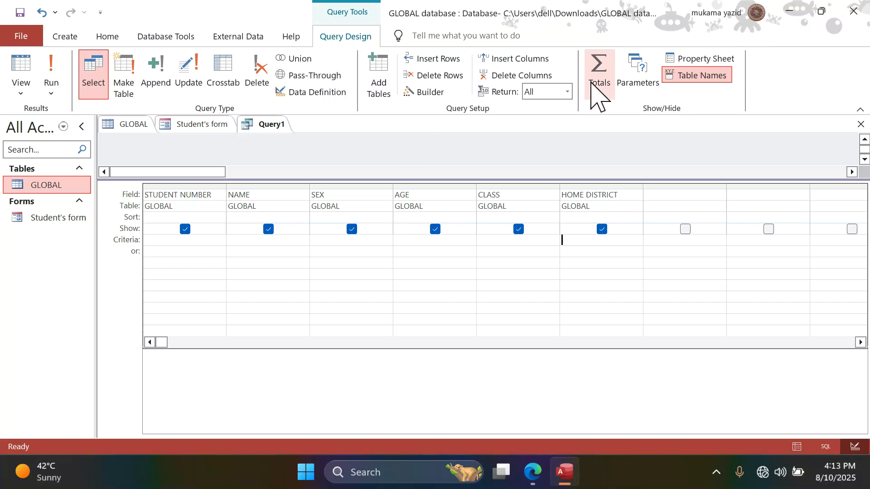
{"action": "left_click", "coordinate": [423, 93]}
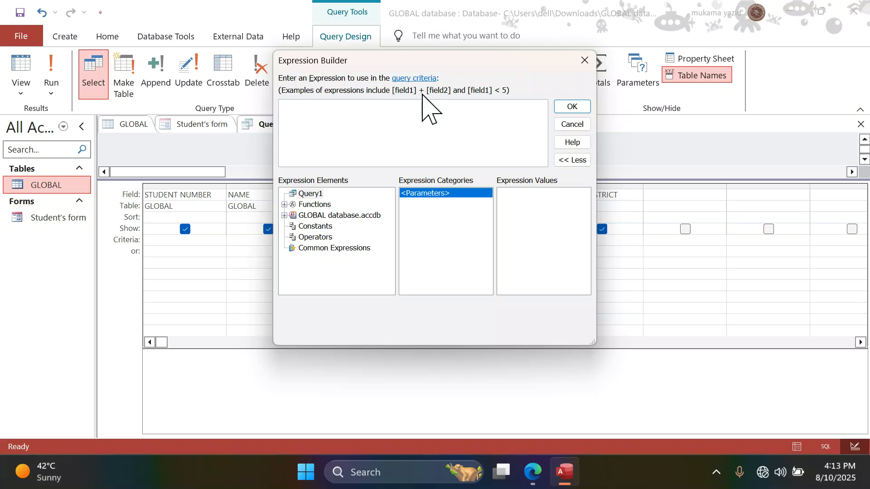
{"action": "type", "text": "like Mak"}
{"action": "key", "text": "BackSpace"}
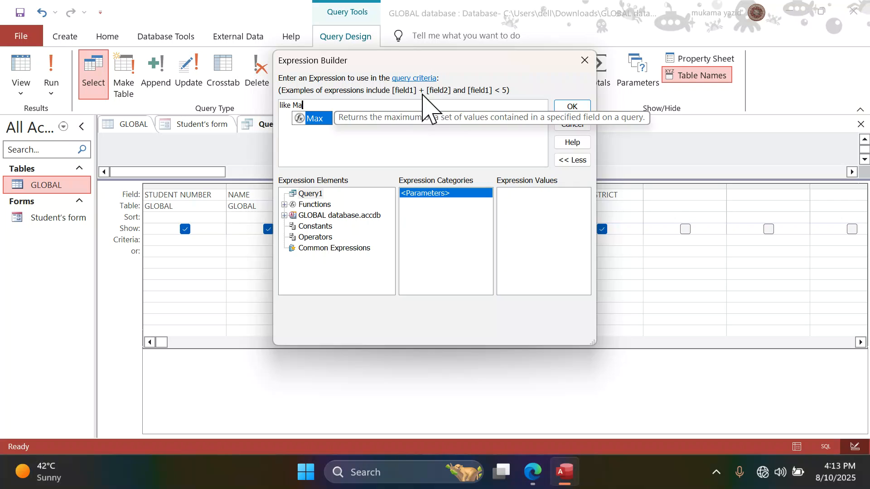
{"action": "type", "text": "saka"}
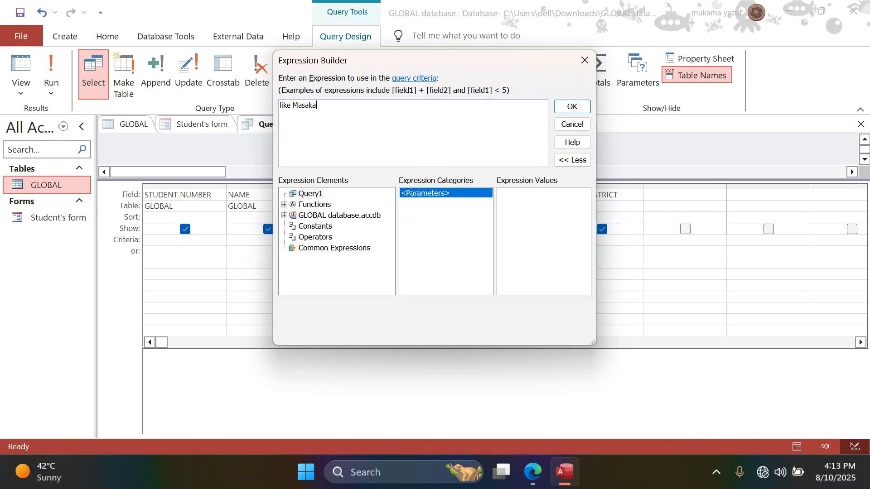
{"action": "left_click", "coordinate": [579, 109]}
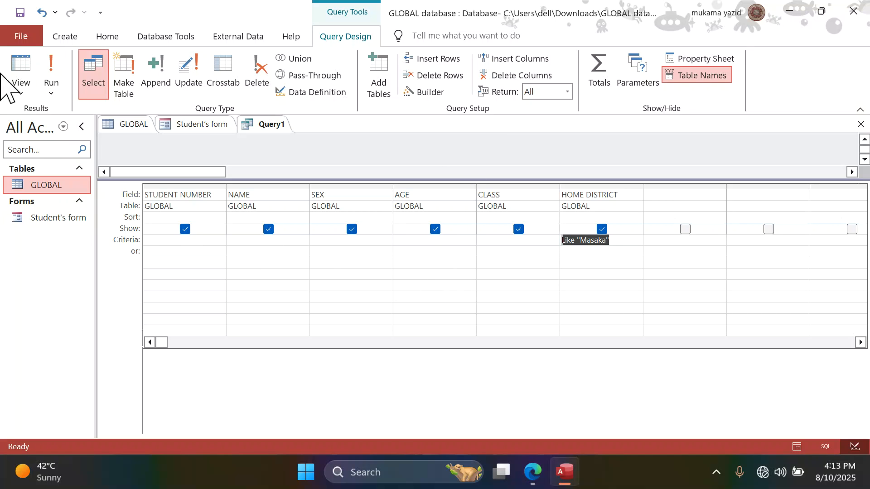
{"action": "left_click", "coordinate": [51, 84]}
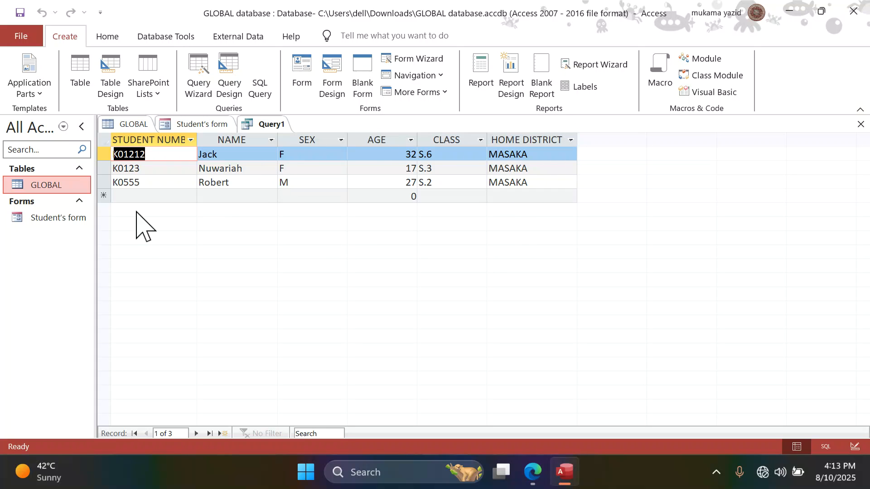
Switch to Edge and copy the query name Masaka from the exam paper's item (g)(i).
{"action": "left_click", "coordinate": [533, 472]}
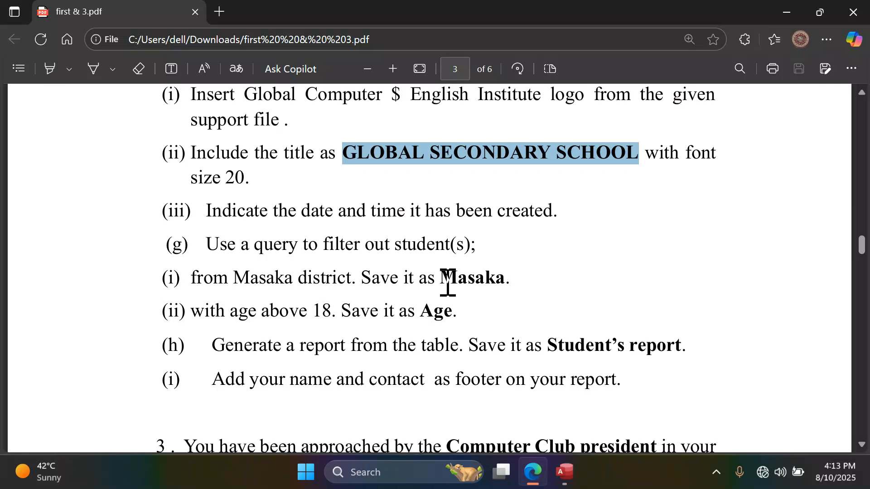
{"action": "left_click_drag", "start_coordinate": [443, 279], "coordinate": [519, 282]}
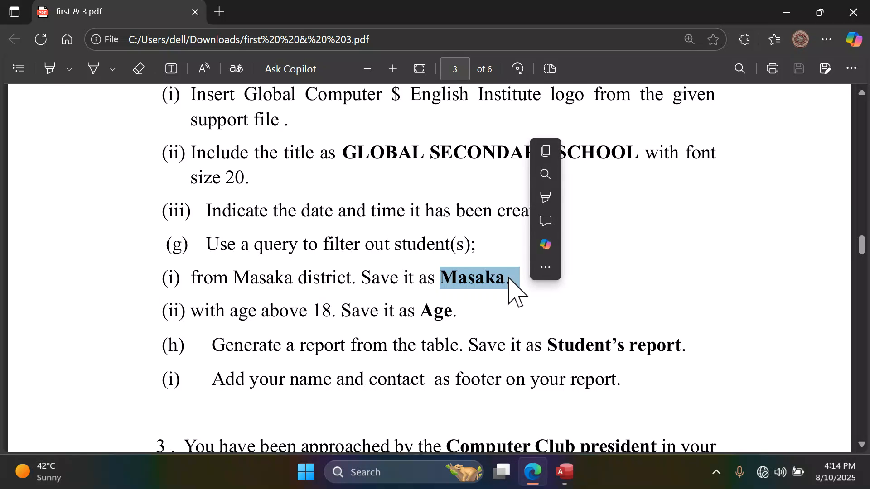
{"action": "left_click", "coordinate": [566, 153]}
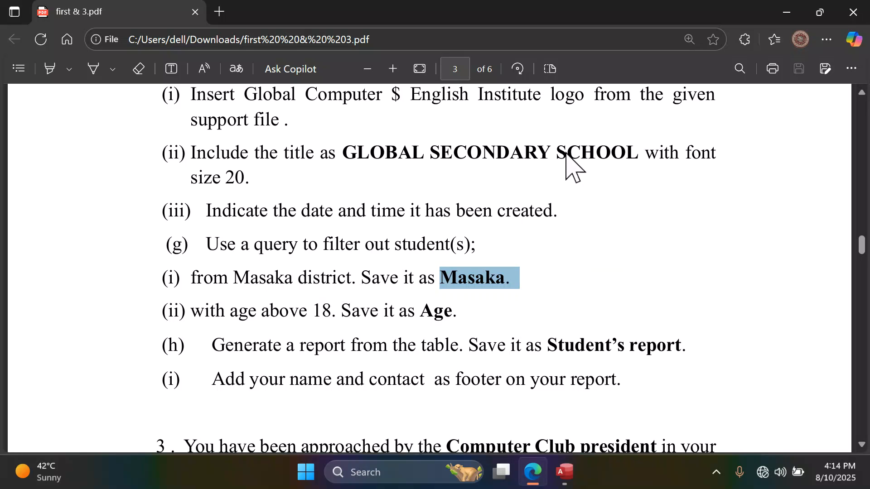
Switch to Access and save the open query as Masaka, without the trailing full stop.
{"action": "left_click", "coordinate": [563, 472]}
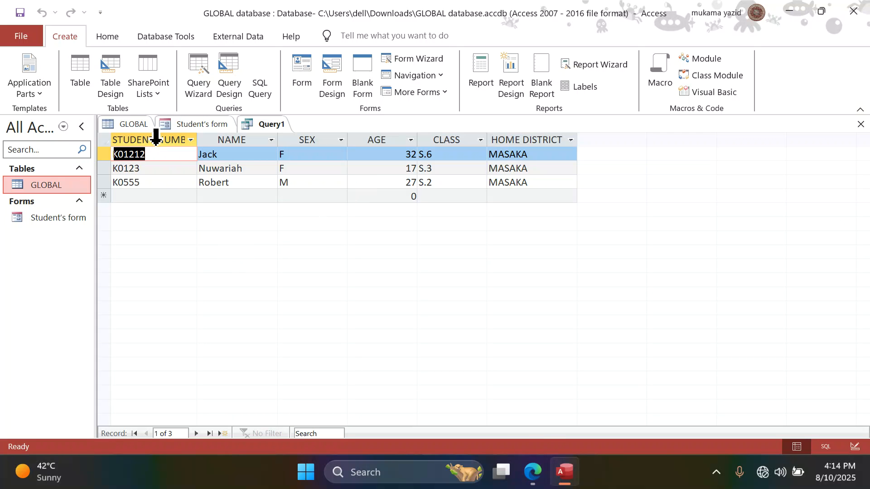
{"action": "right_click", "coordinate": [261, 123]}
{"action": "left_click", "coordinate": [281, 131]}
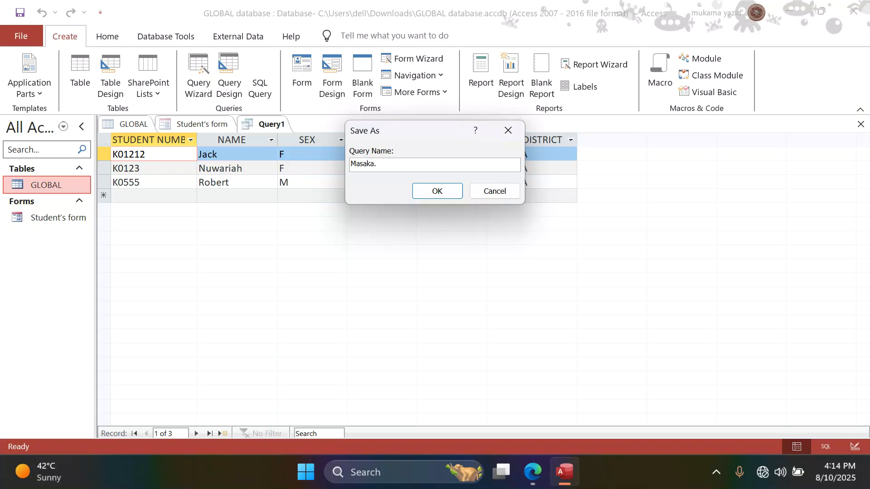
{"action": "type", "text": "Masaka"}
{"action": "left_click", "coordinate": [437, 193]}
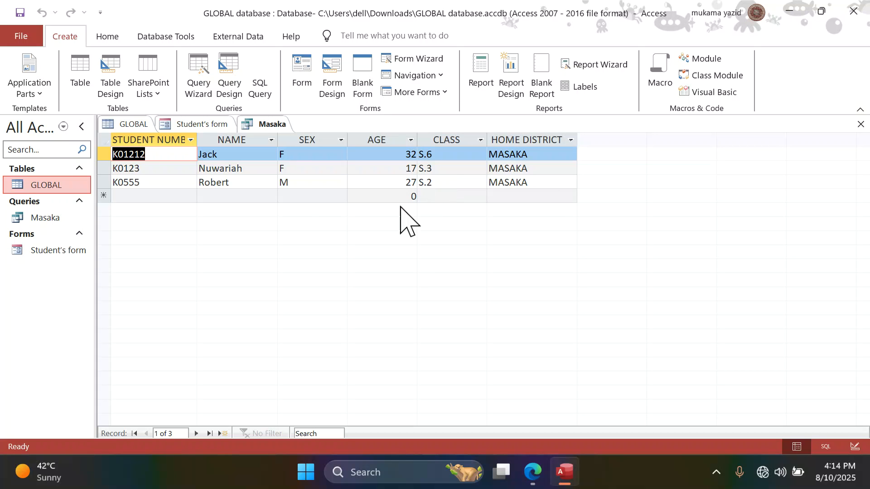
Switch to Edge and copy the query name Age from the exam paper's item (g)(ii).
{"action": "left_click", "coordinate": [533, 473]}
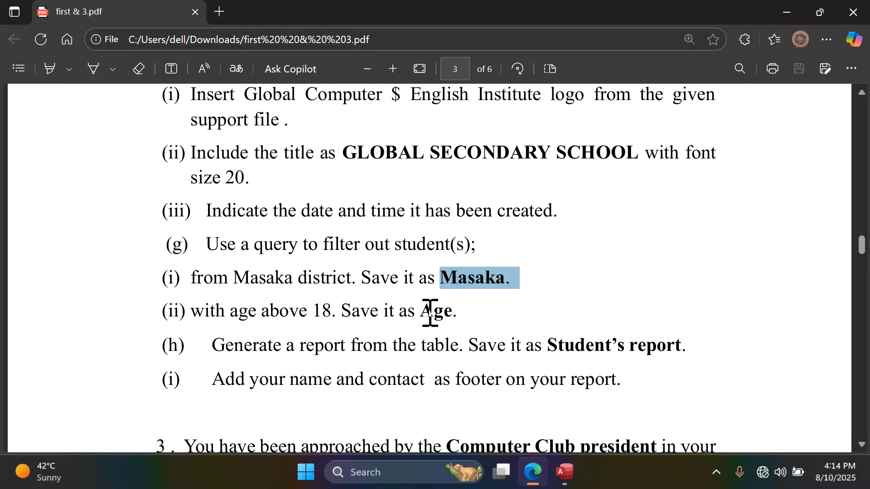
{"action": "left_click_drag", "start_coordinate": [427, 313], "coordinate": [451, 309]}
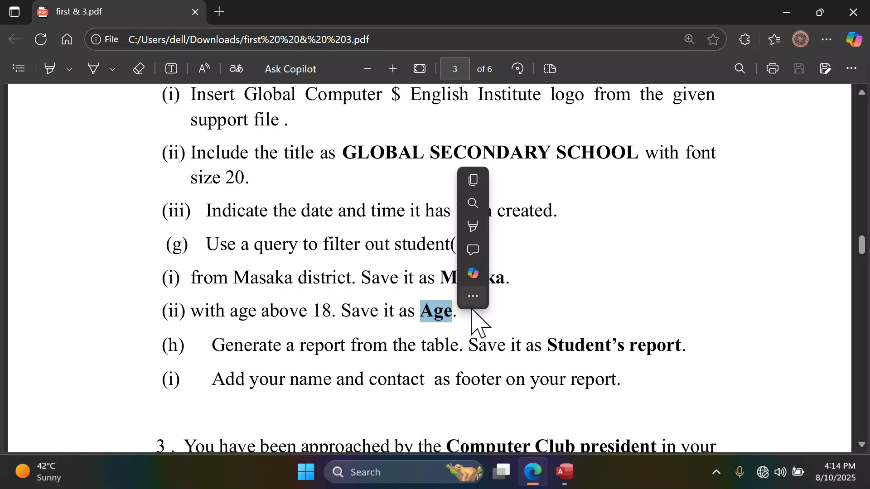
{"action": "mouse_move", "coordinate": [466, 219]}
{"action": "left_click", "coordinate": [472, 180]}
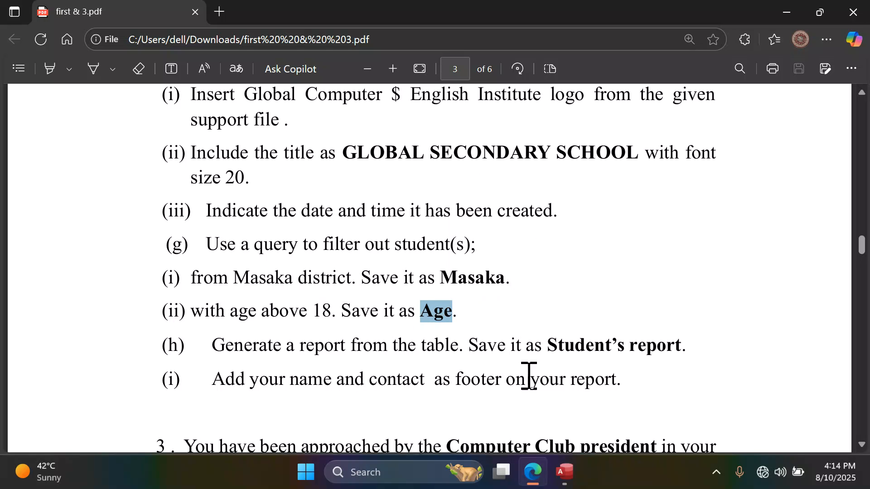
Switch to Access, create a new query in Query Design, and add the GLOBAL table to it.
{"action": "left_click", "coordinate": [564, 472]}
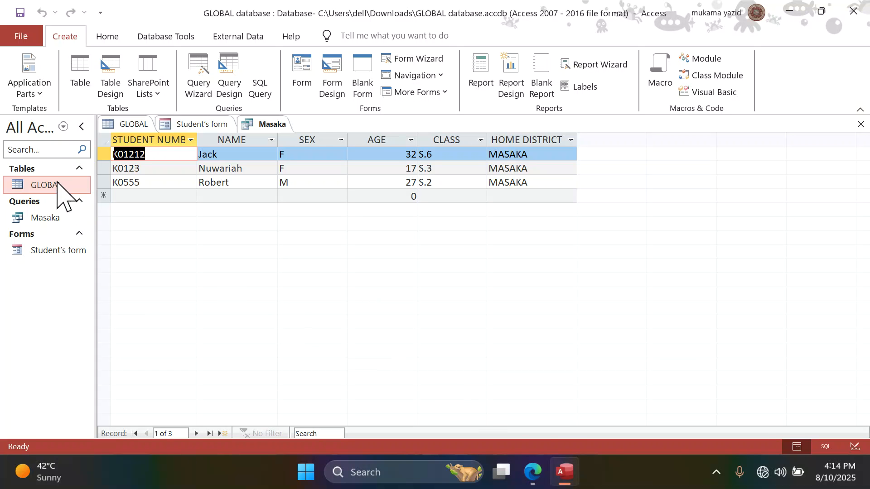
{"action": "left_click", "coordinate": [231, 79]}
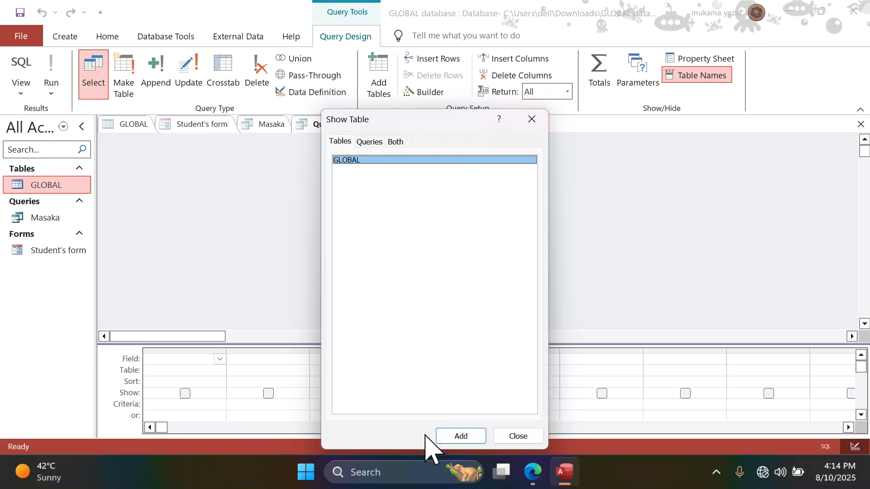
{"action": "left_click", "coordinate": [461, 438]}
{"action": "left_click", "coordinate": [498, 437]}
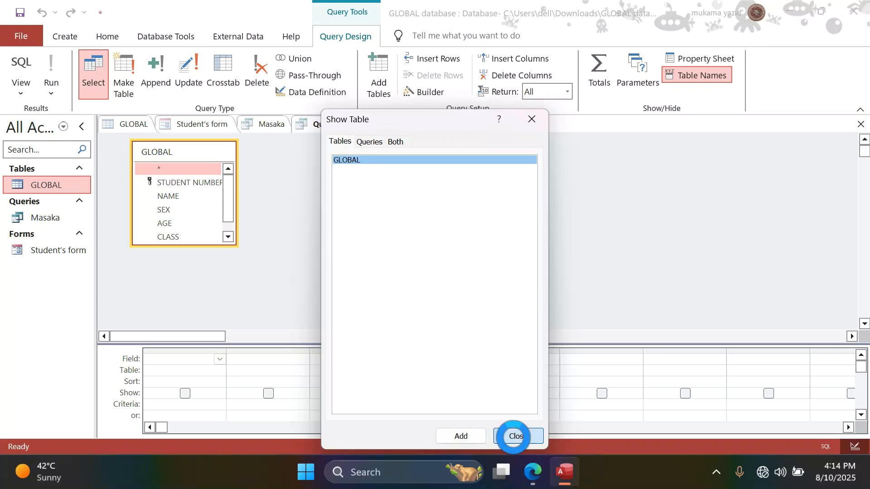
Enlarge the design grid area and add all fields of the GLOBAL table to the grid.
{"action": "left_click_drag", "start_coordinate": [344, 344], "coordinate": [338, 256]}
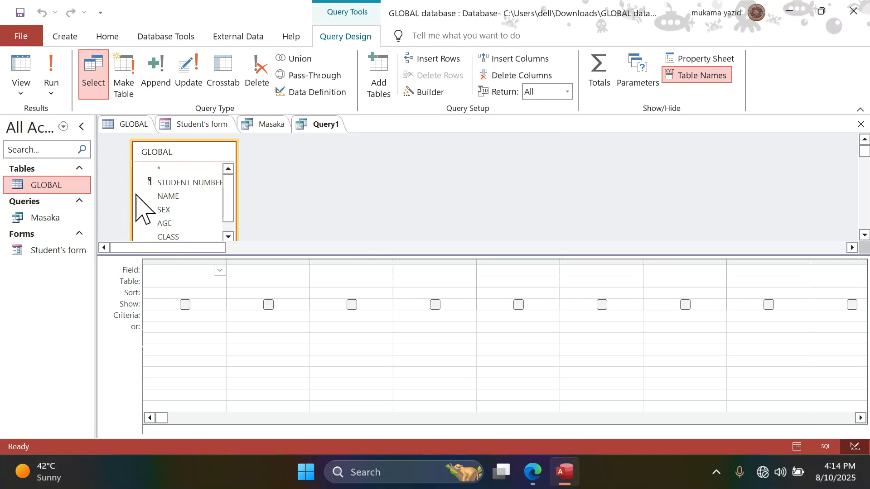
{"action": "double_click", "coordinate": [171, 153]}
{"action": "left_click_drag", "start_coordinate": [182, 178], "coordinate": [181, 295]}
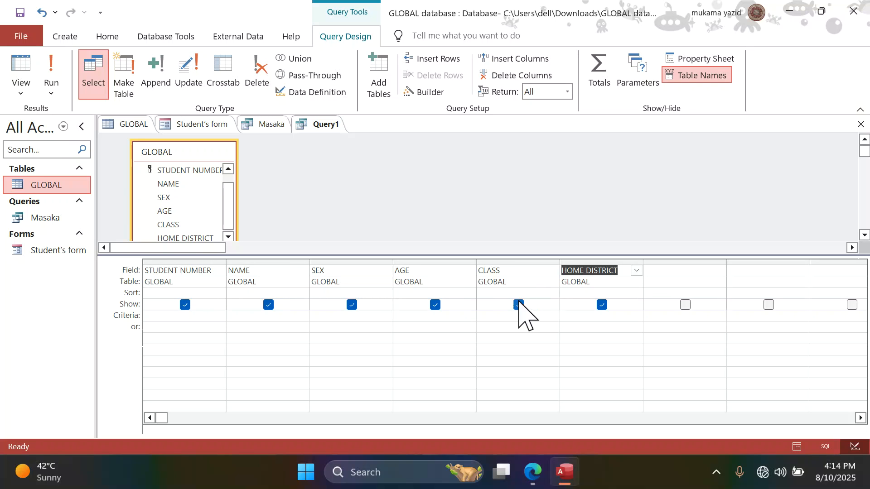
Use the Expression Builder to set the AGE criterion to >18, checking the age limit in the exam paper in Edge.
{"action": "left_click", "coordinate": [426, 316]}
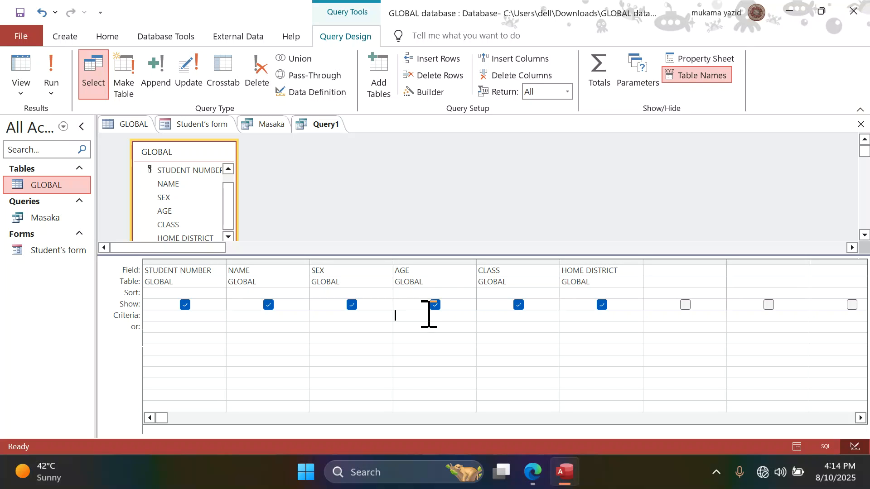
{"action": "left_click", "coordinate": [436, 96]}
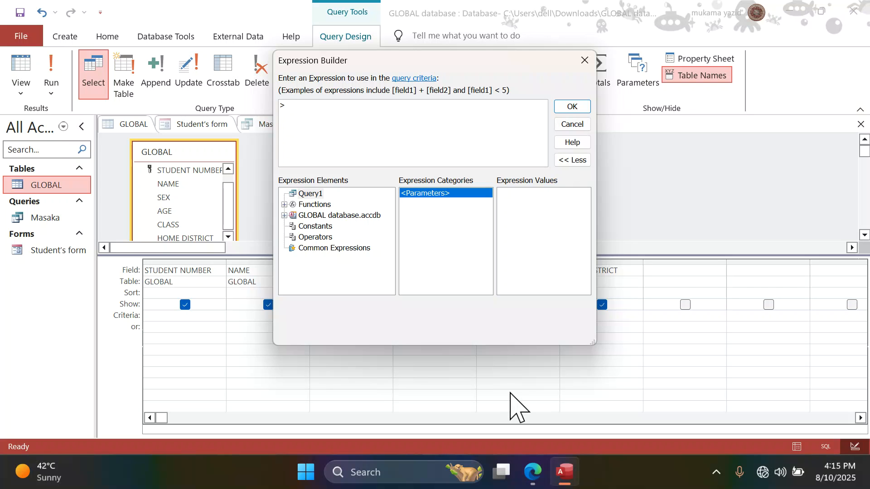
{"action": "left_click", "coordinate": [534, 473]}
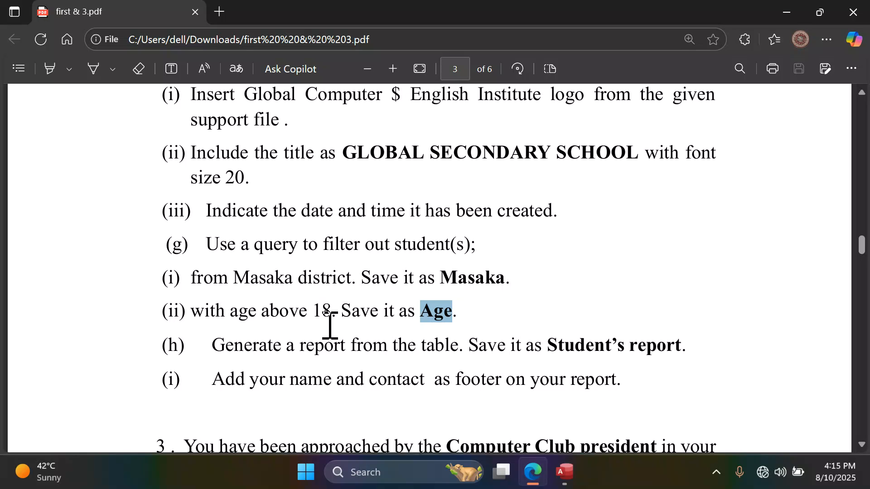
{"action": "left_click", "coordinate": [562, 473]}
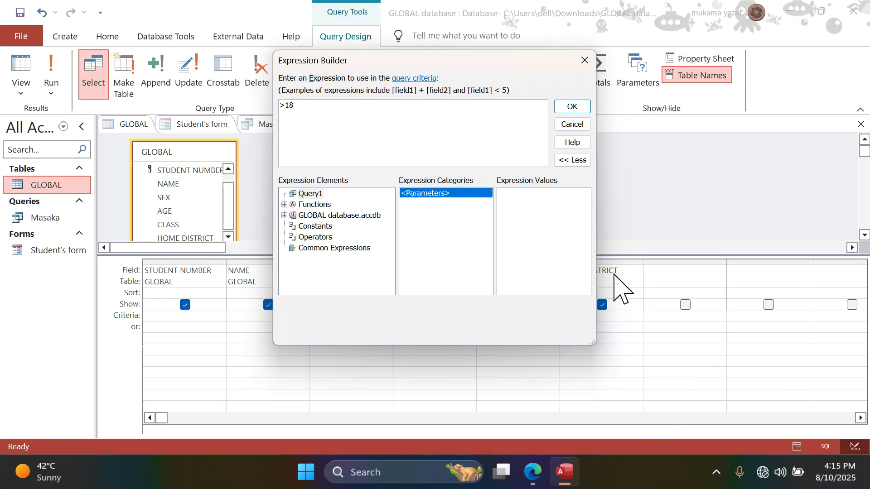
{"action": "left_click", "coordinate": [572, 107]}
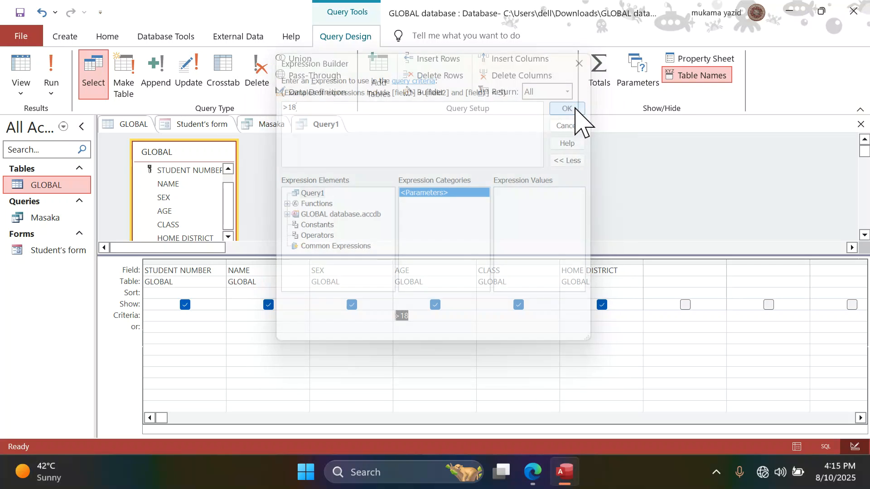
Try to execute the AGE query with Run Selected.
{"action": "right_click", "coordinate": [325, 122]}
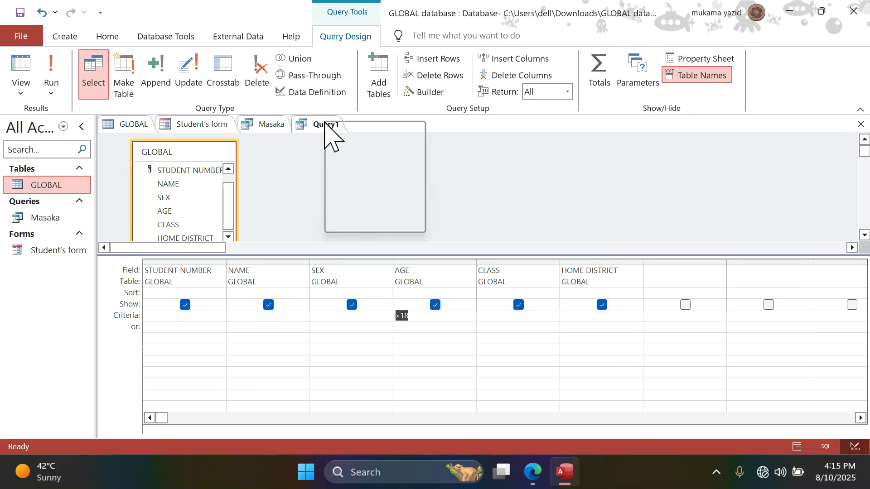
{"action": "key", "text": "Escape"}
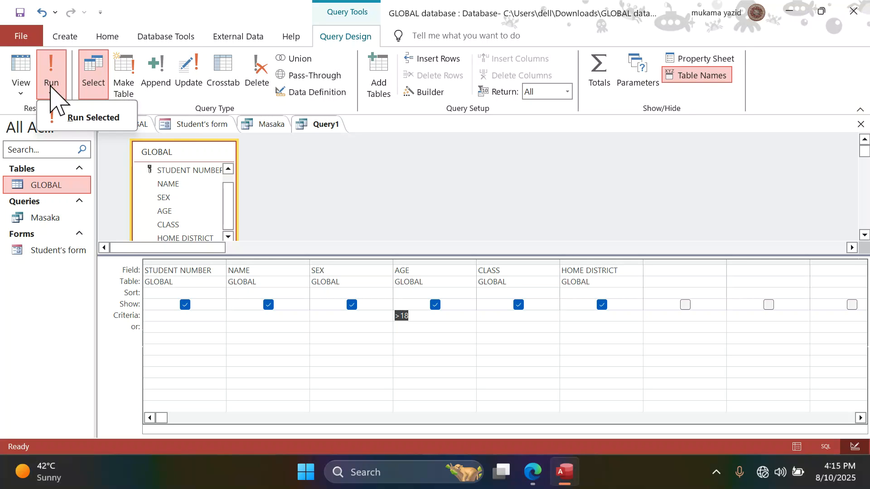
{"action": "left_click", "coordinate": [67, 117]}
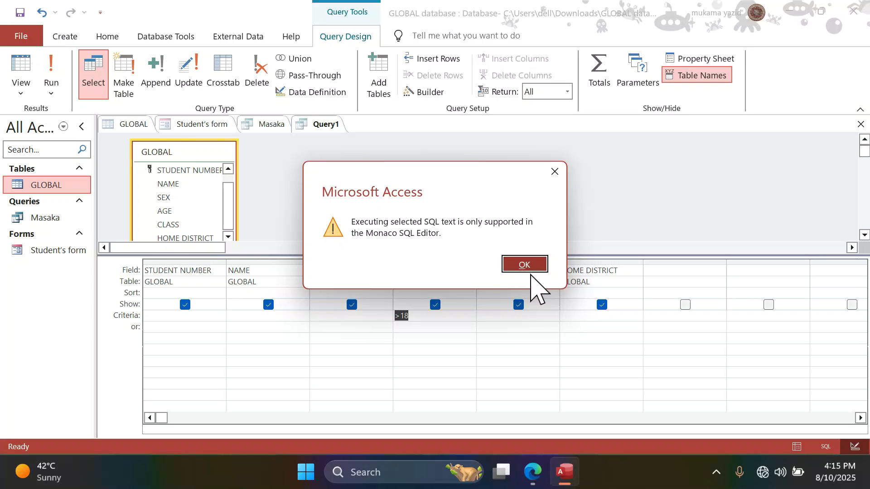
{"action": "left_click", "coordinate": [523, 265]}
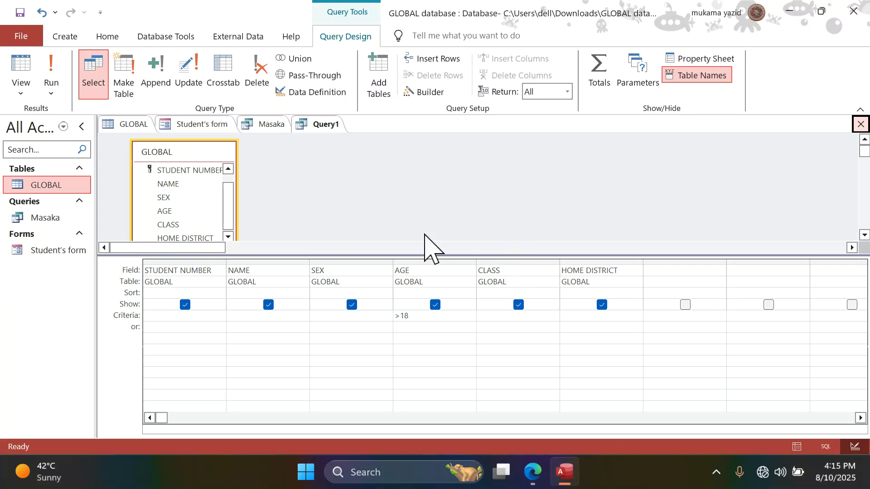
Run the query for students above 18 and save it as Age.
{"action": "left_click", "coordinate": [50, 82]}
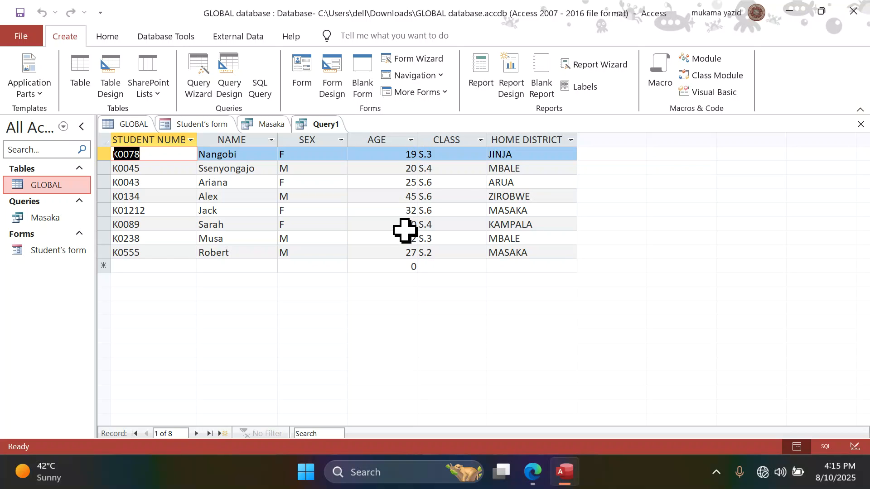
{"action": "right_click", "coordinate": [322, 127]}
{"action": "left_click", "coordinate": [351, 132]}
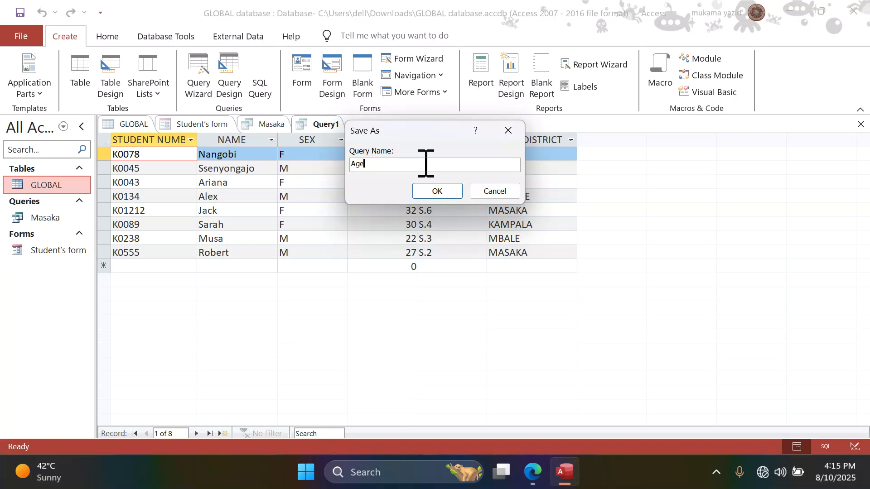
{"action": "type", "text": "Age"}
{"action": "left_click", "coordinate": [438, 191]}
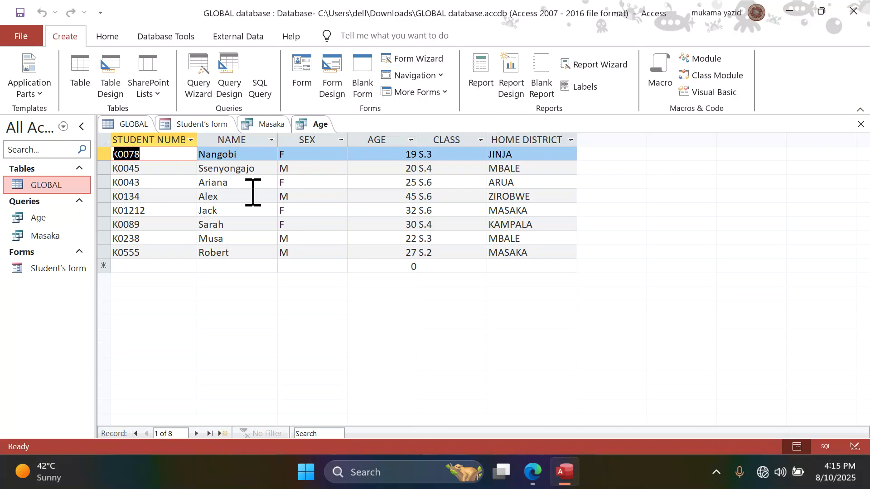
Close the Age query, the Masaka query, Student's form, and the GLOBAL table.
{"action": "left_click", "coordinate": [860, 124]}
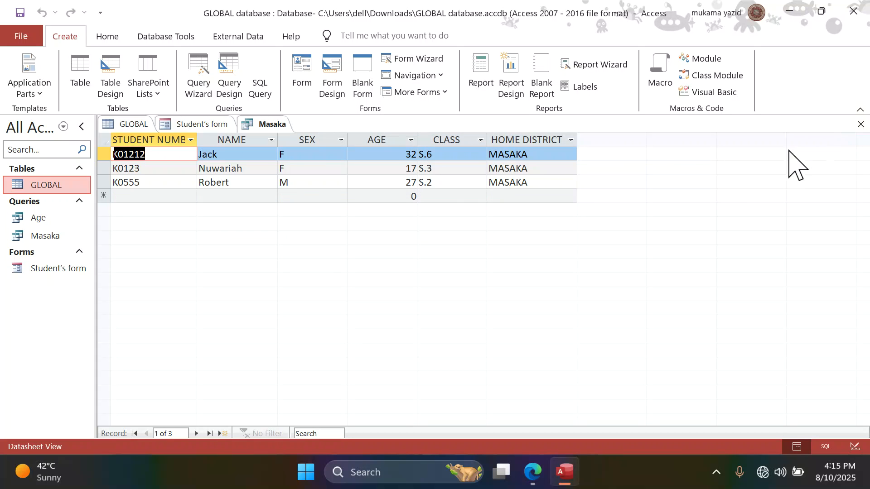
{"action": "left_click", "coordinate": [861, 122]}
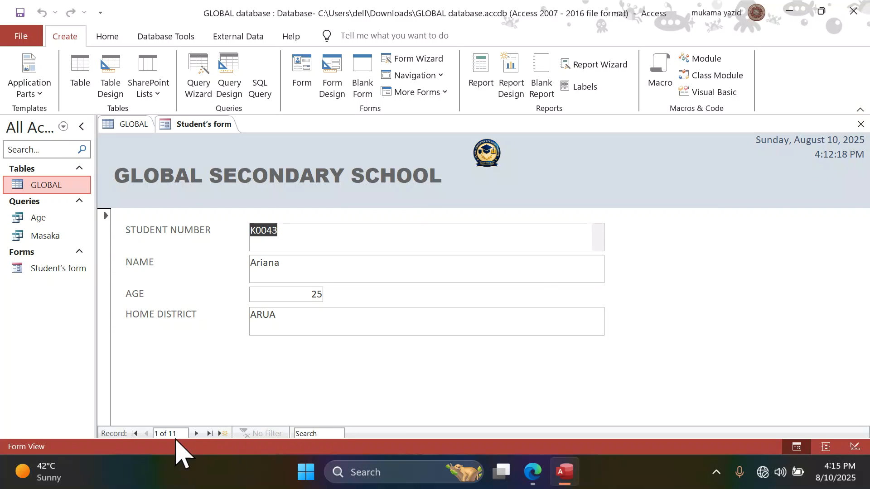
{"action": "left_click", "coordinate": [860, 124]}
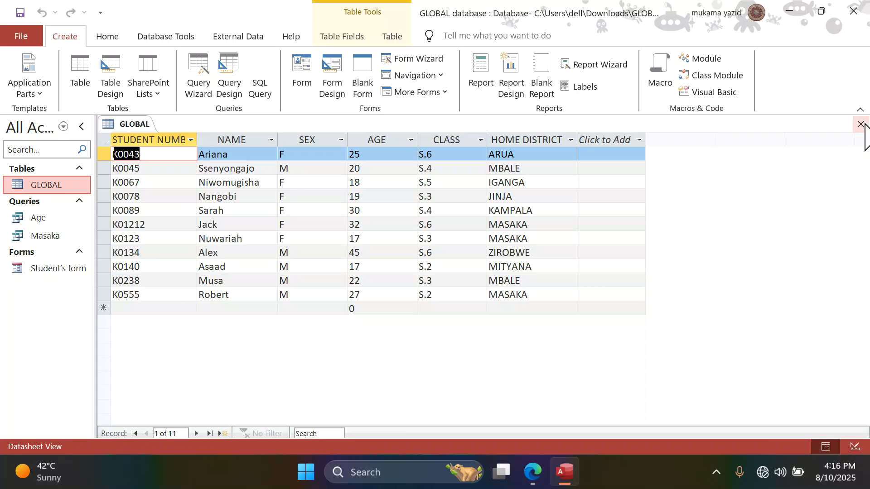
{"action": "left_click", "coordinate": [860, 122]}
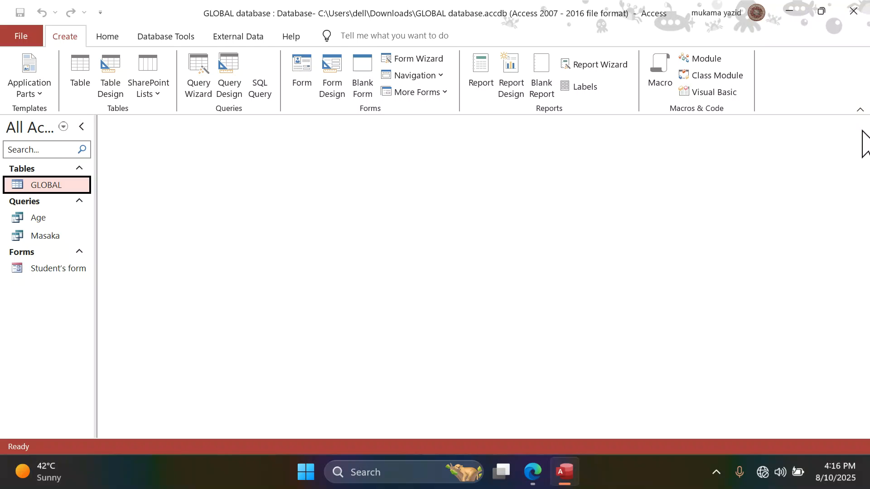
Switch to Edge, read the report instructions in the exam paper, and copy the name Student's report.
{"action": "left_click", "coordinate": [531, 480]}
{"action": "scroll", "coordinate": [275, 336], "scroll_direction": "down", "scroll_amount": 3}
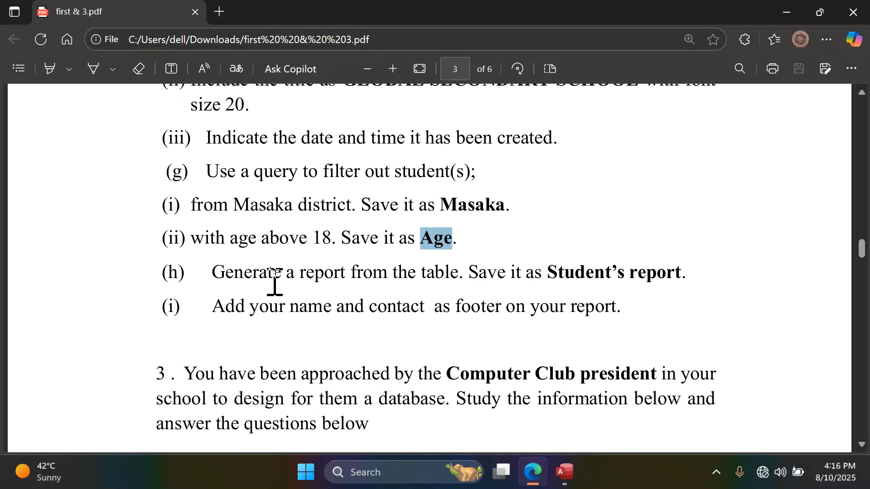
{"action": "scroll", "coordinate": [284, 270], "scroll_direction": "down", "scroll_amount": 3}
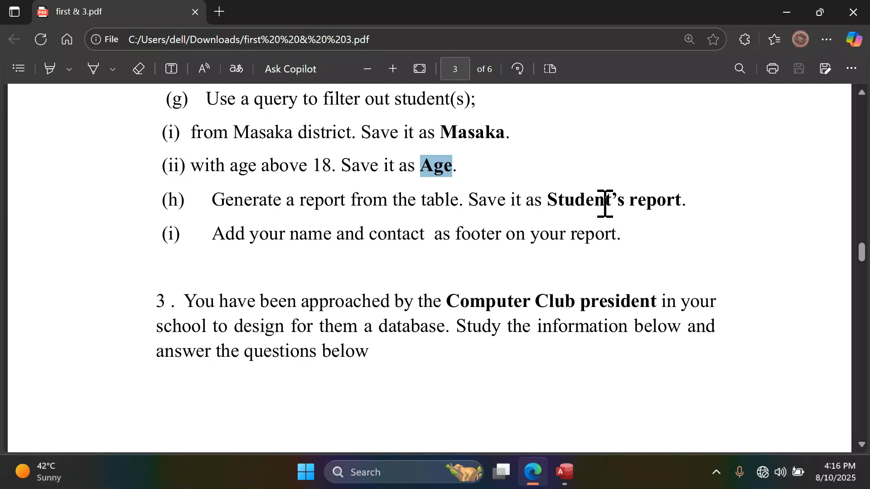
{"action": "left_click_drag", "start_coordinate": [554, 201], "coordinate": [680, 200]}
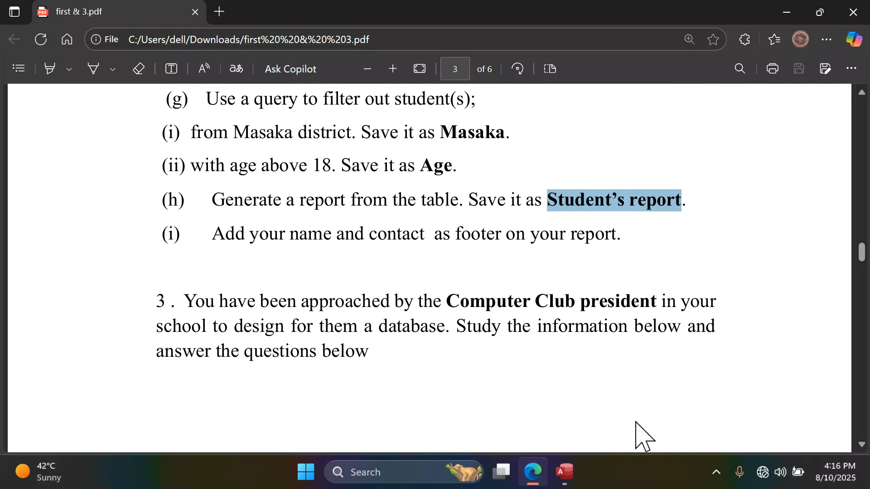
Switch to Access and set up a Report Wizard report with all GLOBAL table fields, keeping the default grouping, sorting and layout.
{"action": "mouse_move", "coordinate": [564, 486]}
{"action": "left_click", "coordinate": [563, 472]}
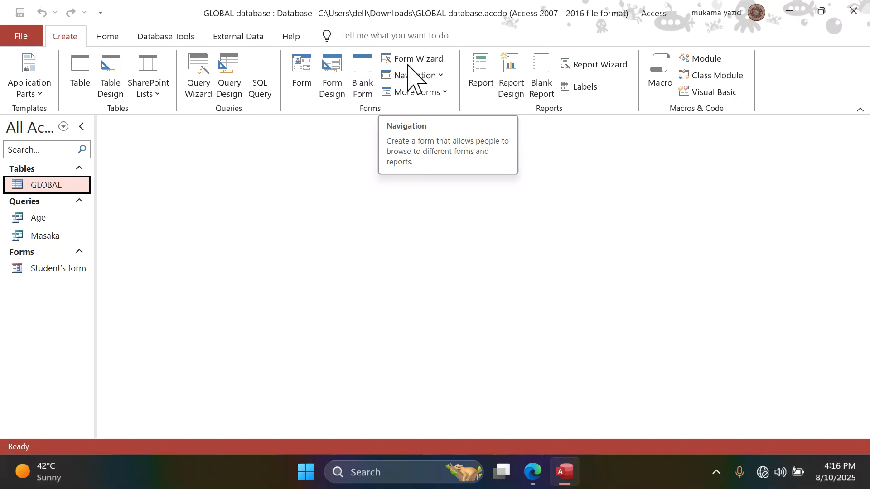
{"action": "left_click", "coordinate": [585, 64]}
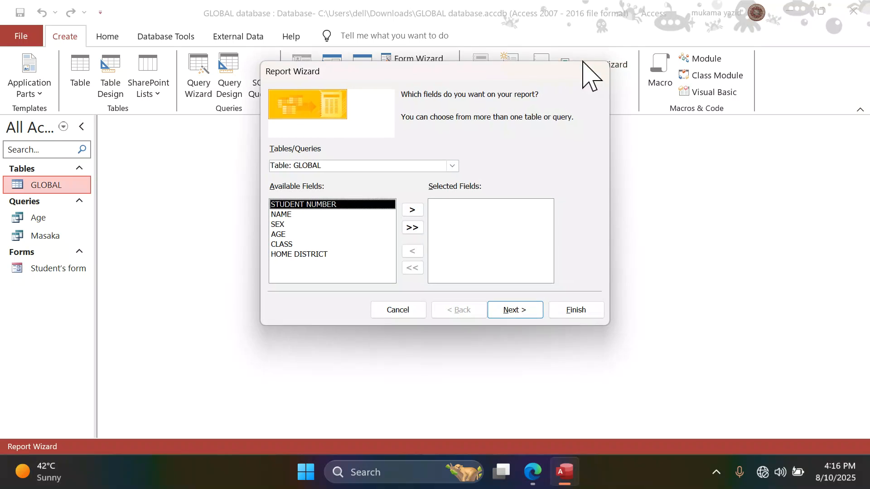
{"action": "left_click", "coordinate": [414, 229]}
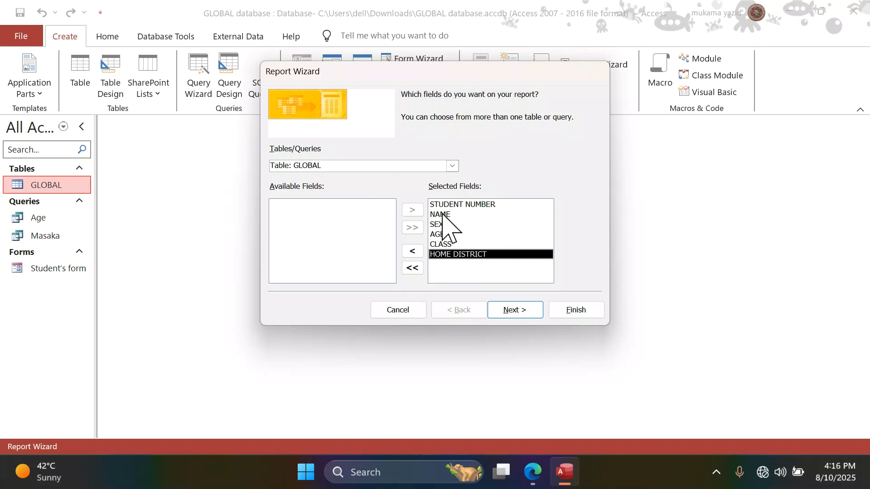
{"action": "left_click", "coordinate": [512, 312]}
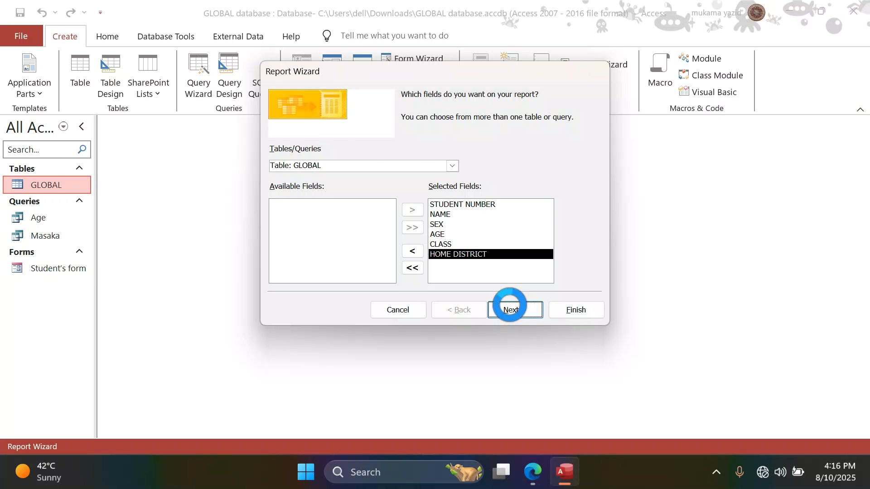
{"action": "left_click", "coordinate": [510, 309]}
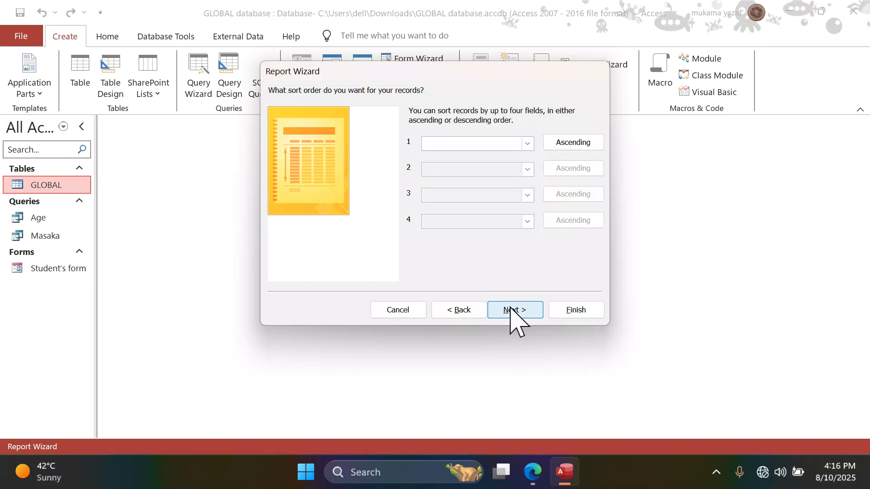
{"action": "left_click", "coordinate": [511, 309]}
{"action": "left_click", "coordinate": [511, 310]}
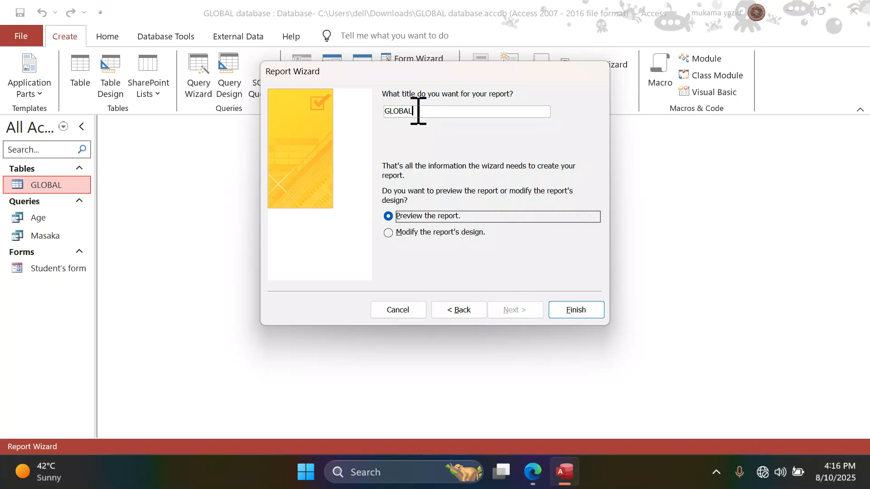
Title the report Student’s report and finish the wizard with the option to modify the report's design.
{"action": "double_click", "coordinate": [400, 111]}
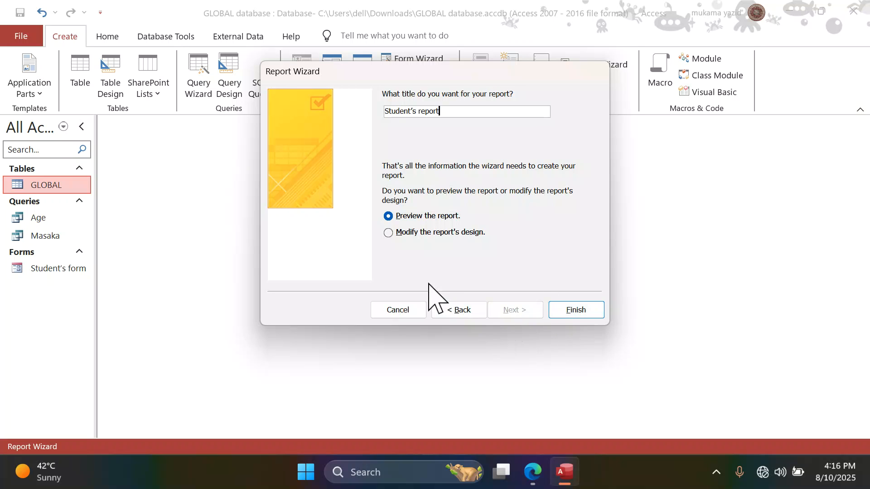
{"action": "left_click", "coordinate": [388, 233]}
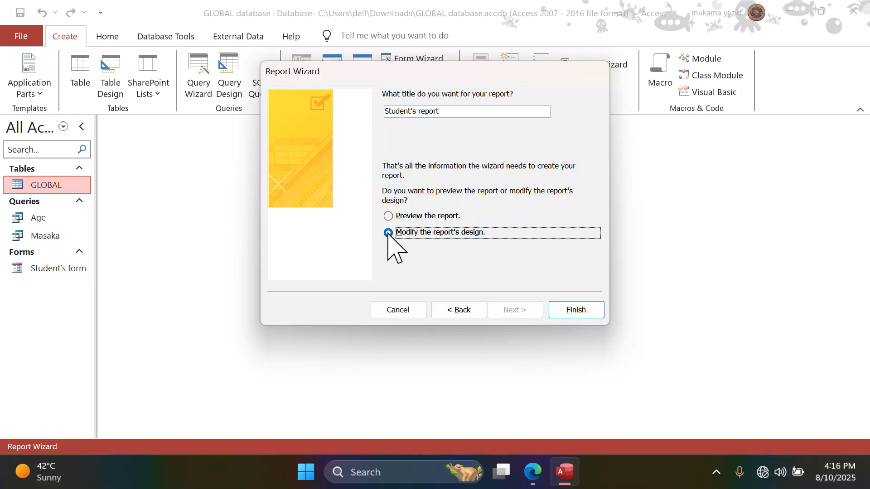
{"action": "left_click", "coordinate": [578, 311]}
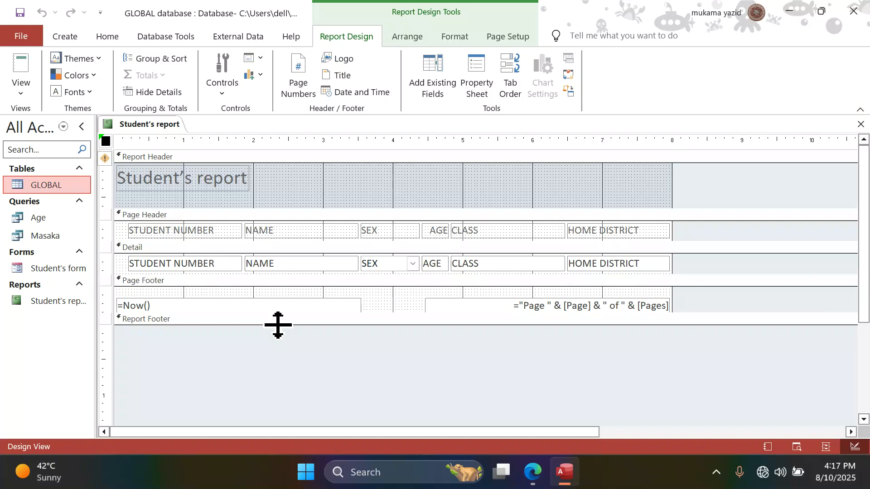
Enlarge the Report Footer section to about 0.6 inch high.
{"action": "left_click_drag", "start_coordinate": [277, 325], "coordinate": [277, 366]}
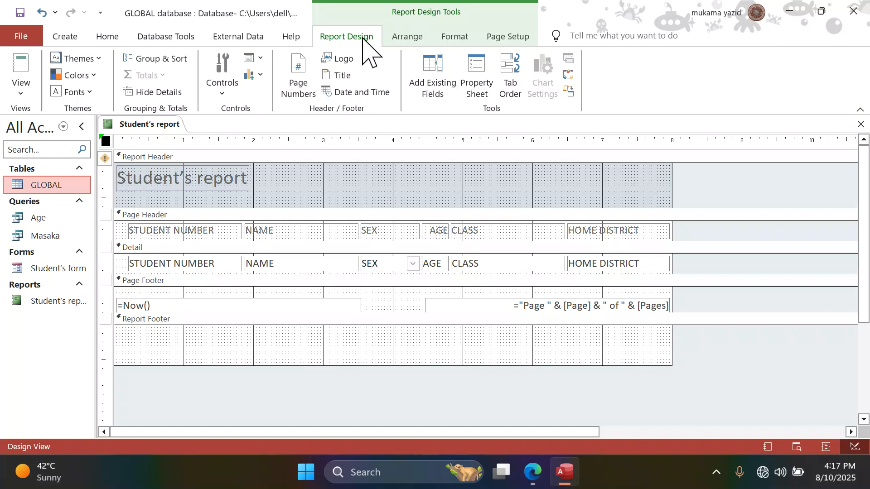
{"action": "left_click", "coordinate": [423, 38]}
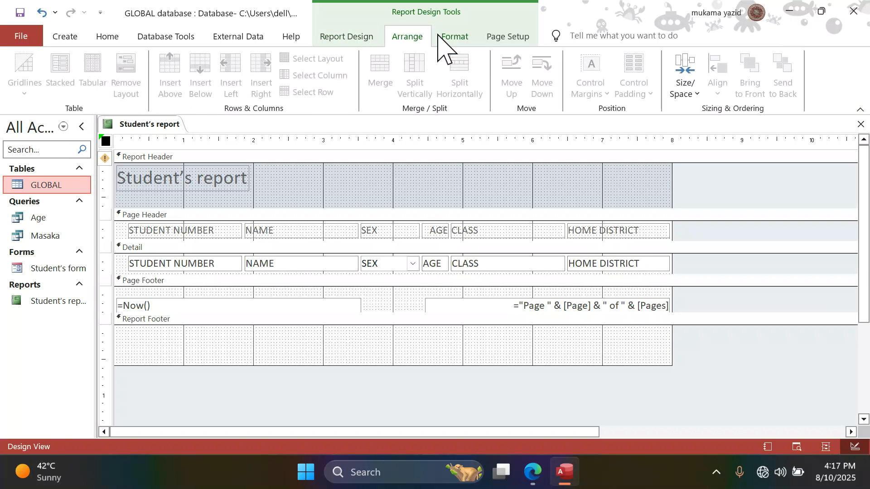
{"action": "left_click", "coordinate": [447, 38]}
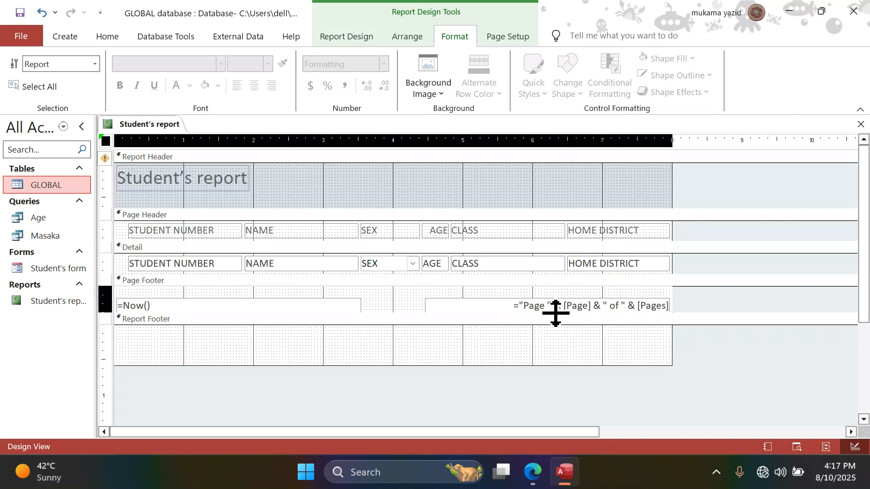
{"action": "left_click", "coordinate": [502, 37]}
{"action": "left_click", "coordinate": [346, 36]}
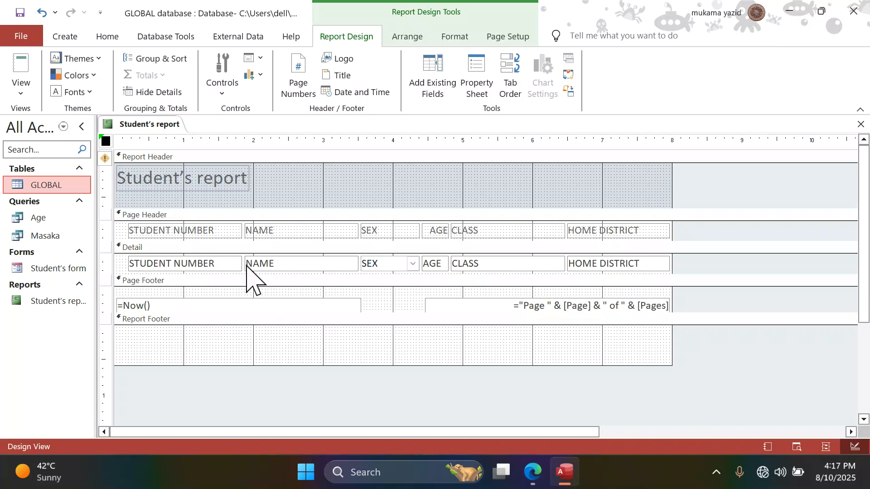
Try to copy the NAME text box from Detail into the Report Footer and replace its content with the author's full name.
{"action": "left_click", "coordinate": [300, 262]}
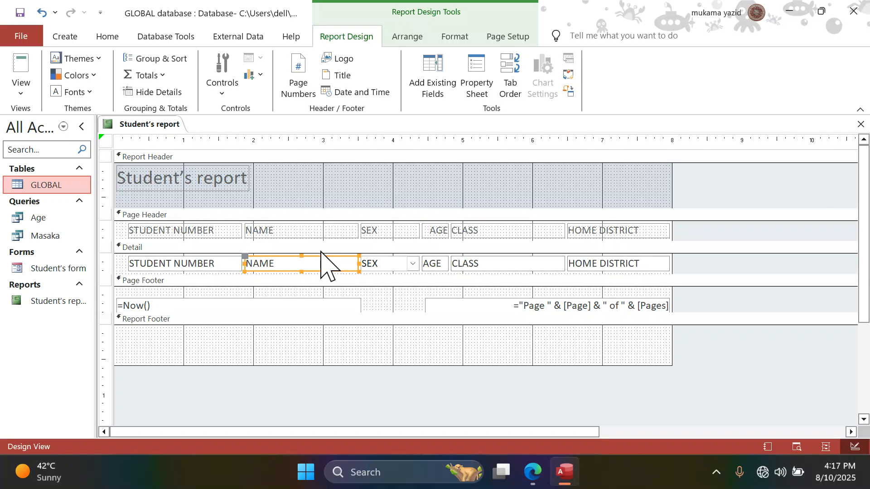
{"action": "left_click", "coordinate": [214, 343]}
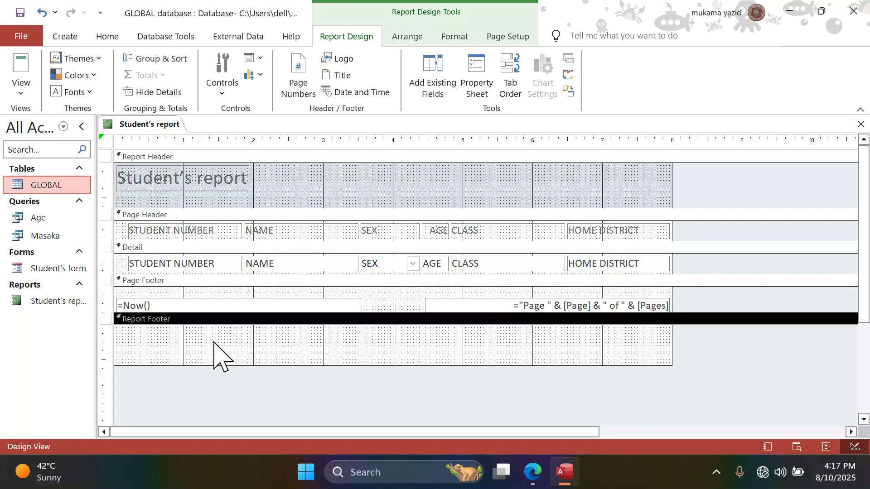
{"action": "key", "text": "ctrl+v"}
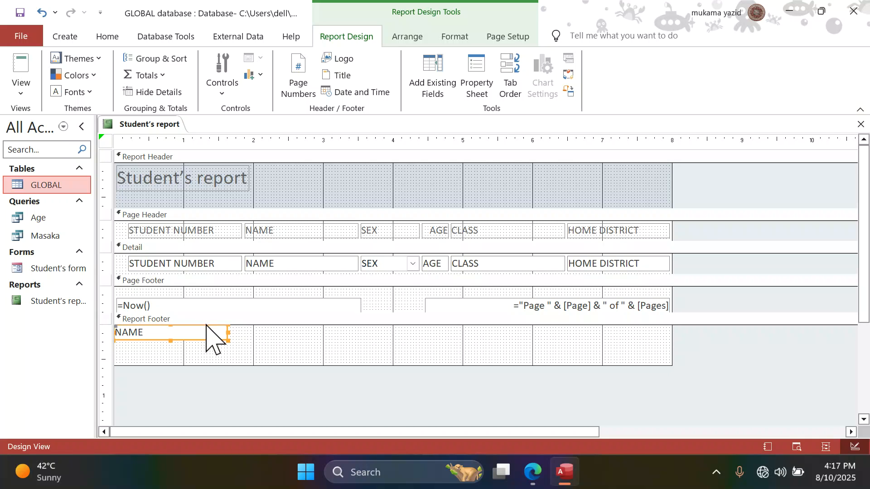
{"action": "left_click_drag", "start_coordinate": [206, 328], "coordinate": [253, 349]}
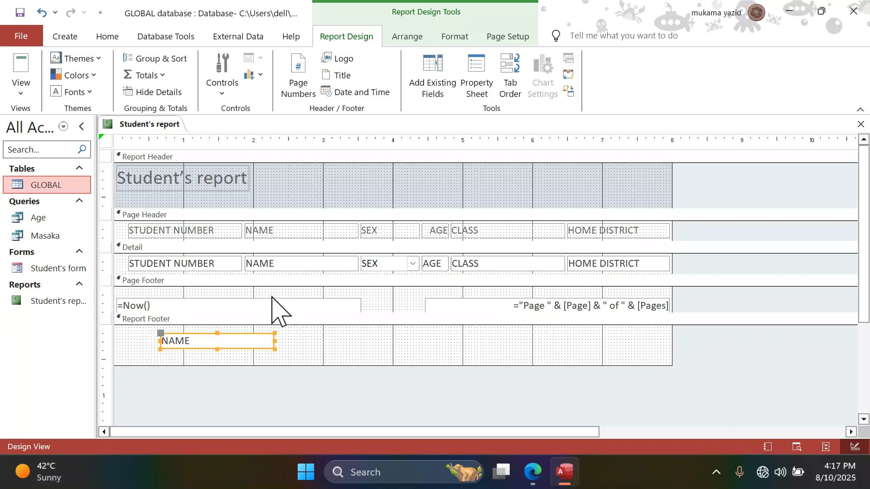
{"action": "left_click", "coordinate": [200, 343]}
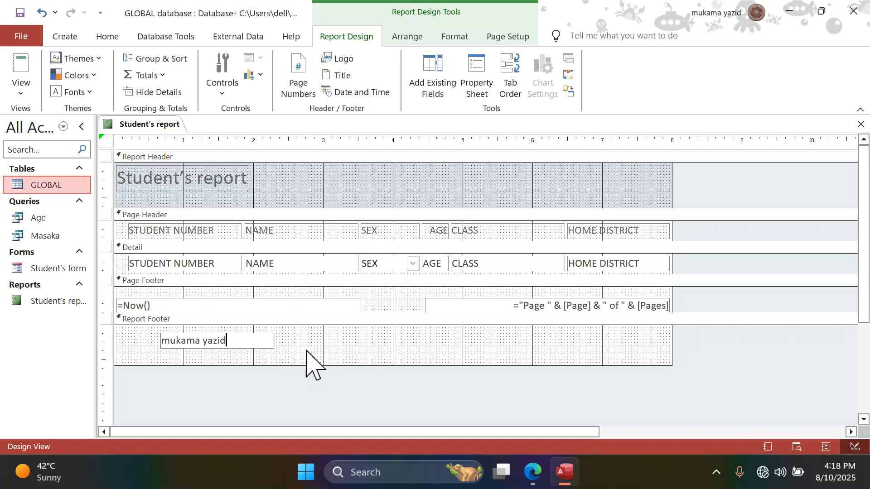
{"action": "left_click", "coordinate": [333, 352]}
{"action": "left_click", "coordinate": [333, 352]}
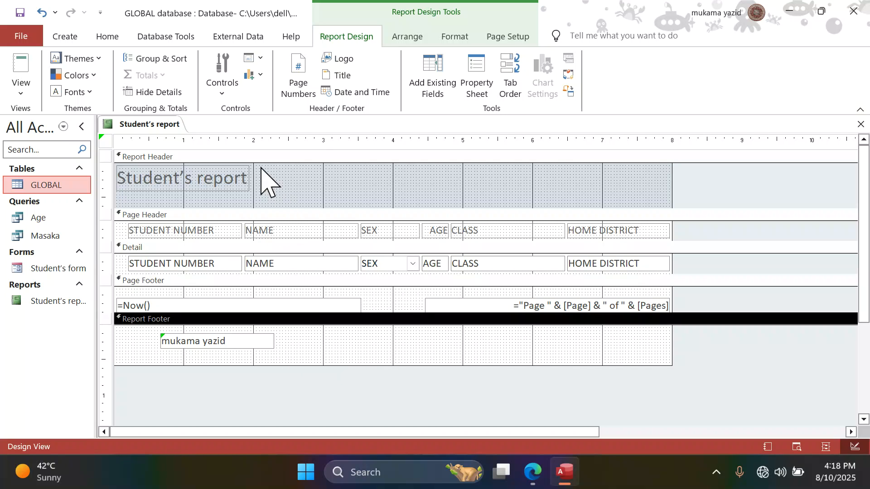
{"action": "left_click", "coordinate": [261, 58]}
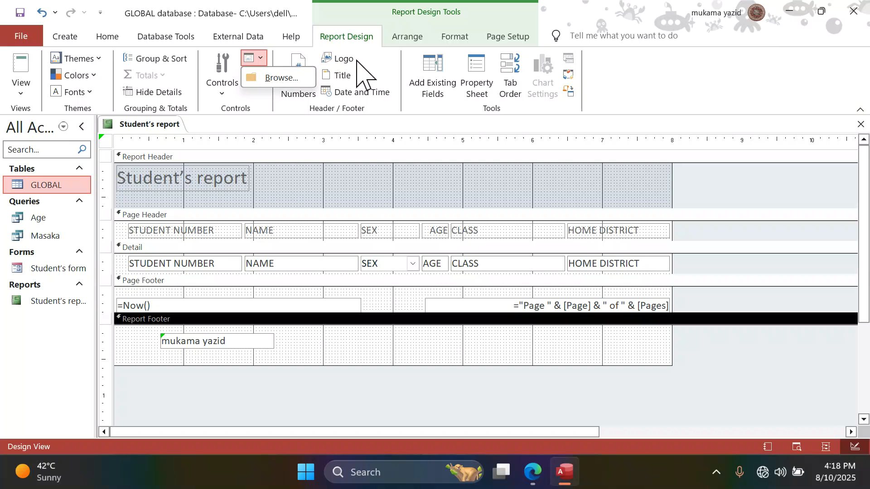
{"action": "left_click", "coordinate": [405, 38]}
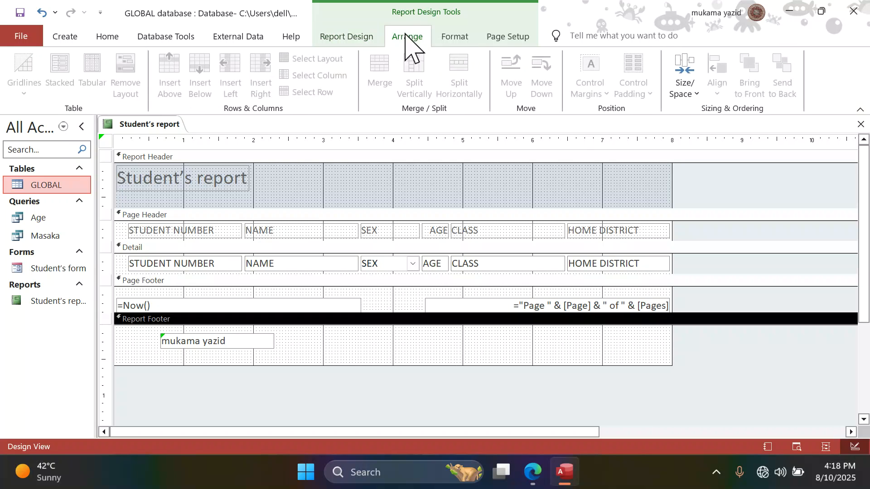
{"action": "left_click", "coordinate": [442, 39]}
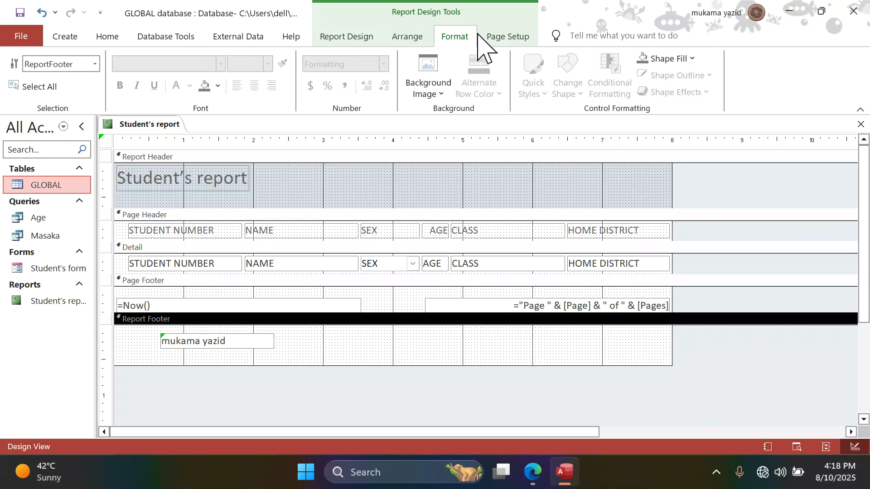
{"action": "left_click", "coordinate": [499, 36]}
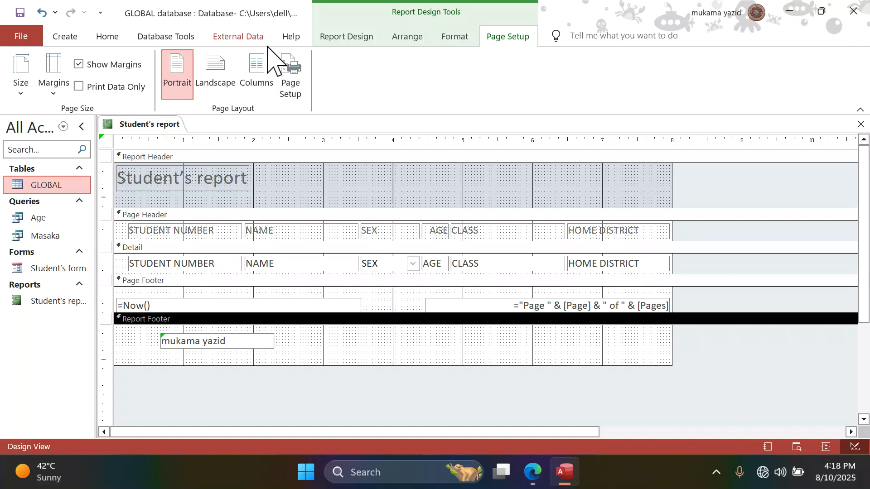
{"action": "left_click", "coordinate": [360, 37]}
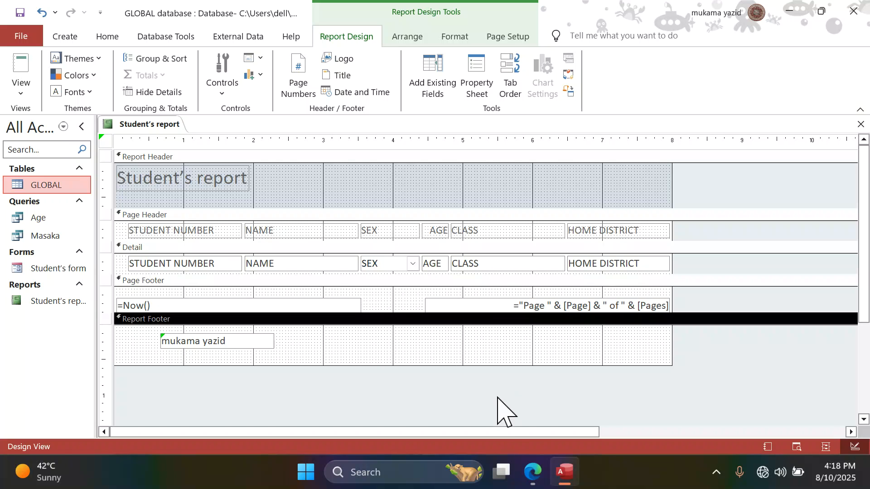
{"action": "left_click", "coordinate": [224, 94]}
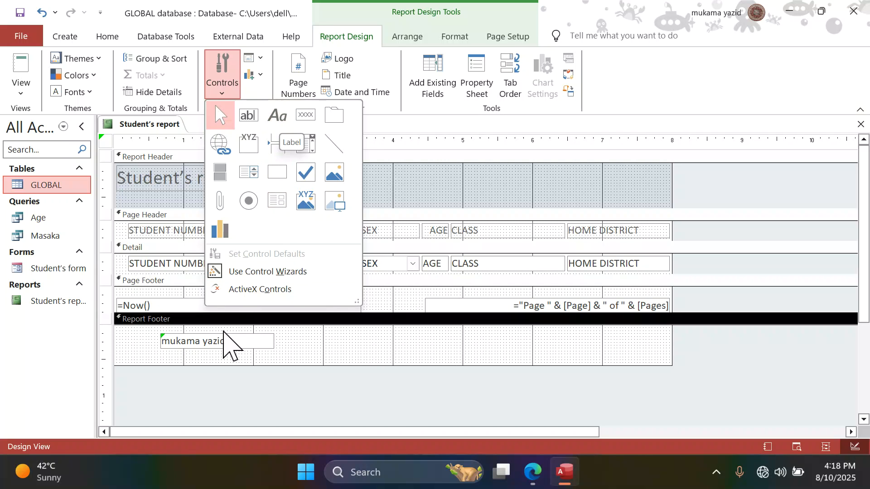
{"action": "left_click", "coordinate": [378, 207]}
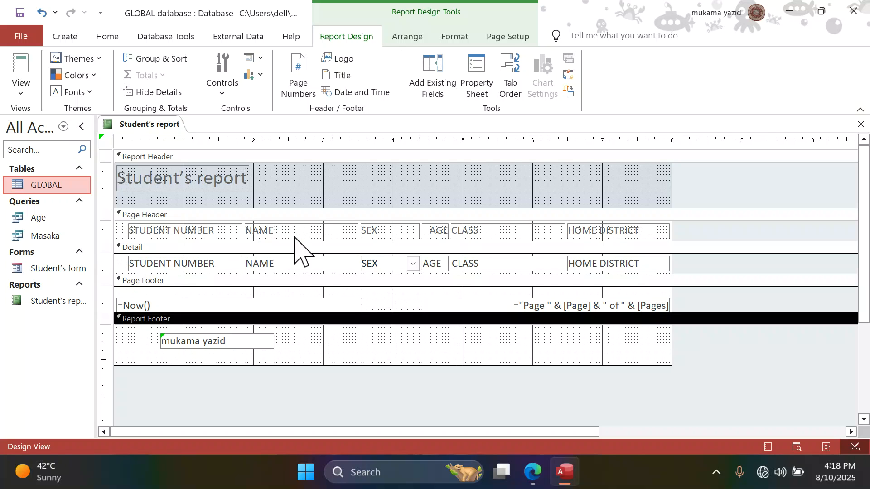
Add a label about 1.7 inches wide near the middle of the Report Footer and enter the contact phone number.
{"action": "left_click", "coordinate": [220, 93]}
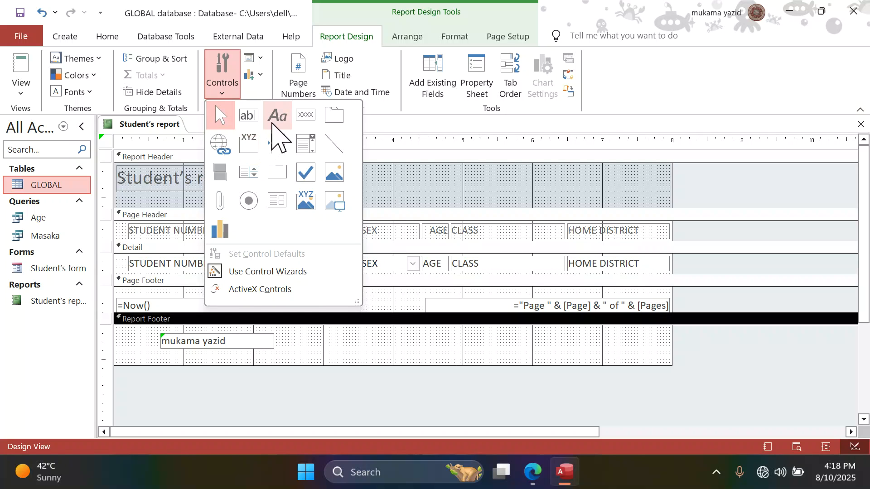
{"action": "left_click", "coordinate": [279, 119]}
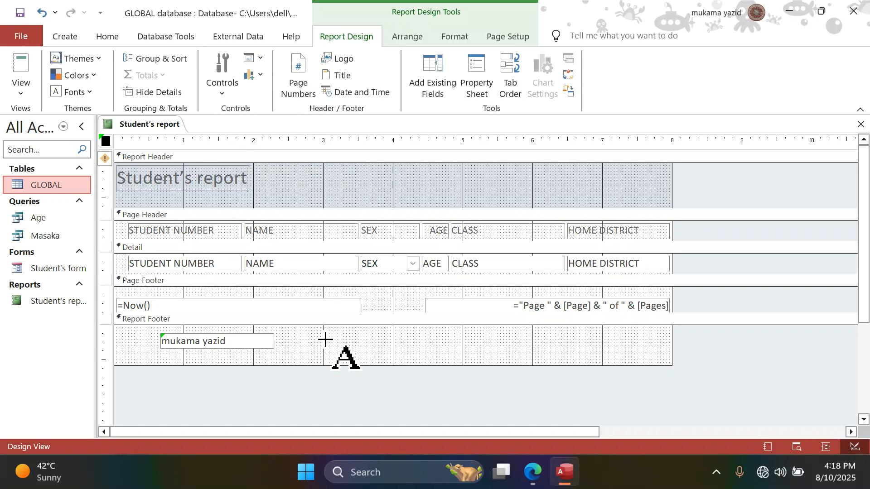
{"action": "left_click_drag", "start_coordinate": [327, 340], "coordinate": [449, 360]}
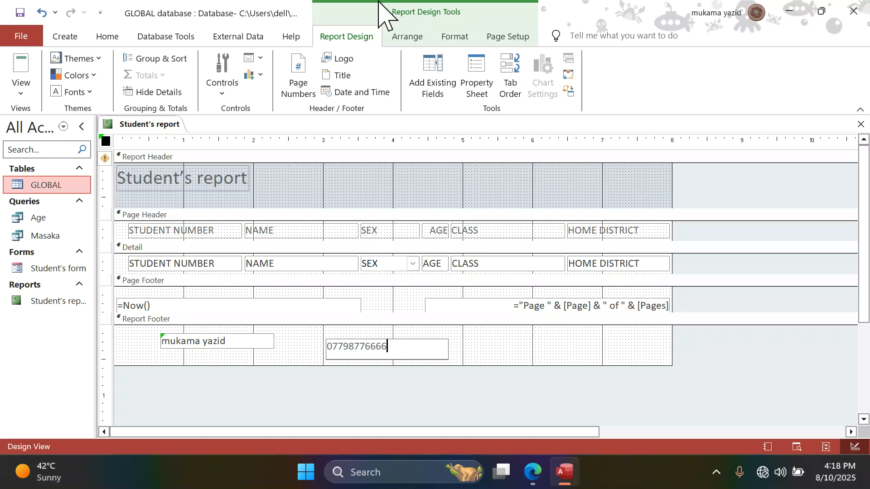
Replace the copied name text box in the Report Footer with a label about 2 inches wide reading miuoalkdhkd.
{"action": "left_click", "coordinate": [237, 343]}
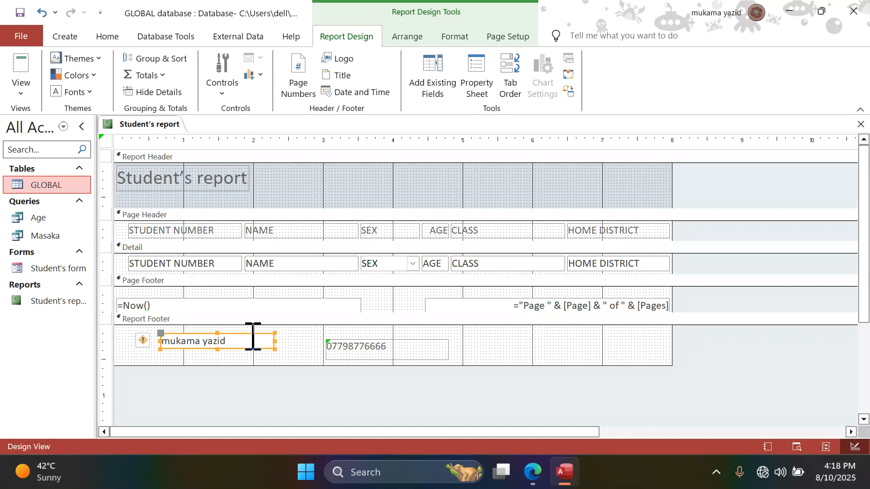
{"action": "key", "text": "Delete"}
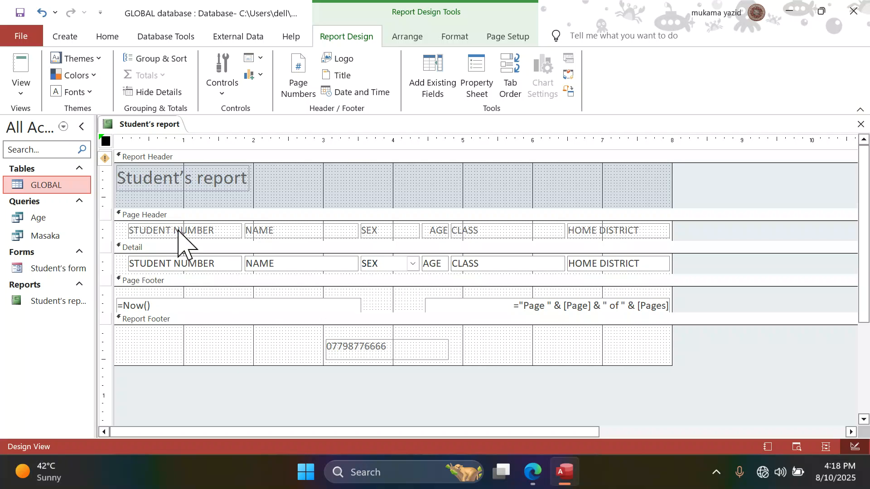
{"action": "left_click", "coordinate": [222, 90]}
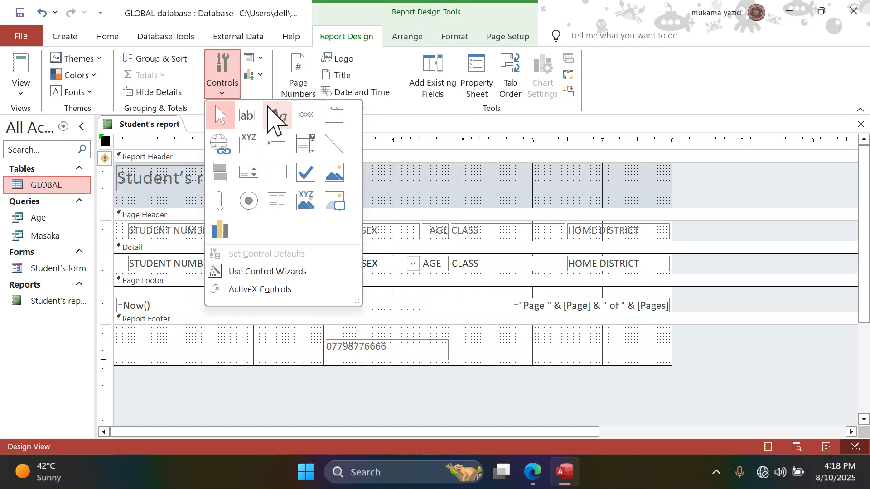
{"action": "left_click", "coordinate": [277, 115]}
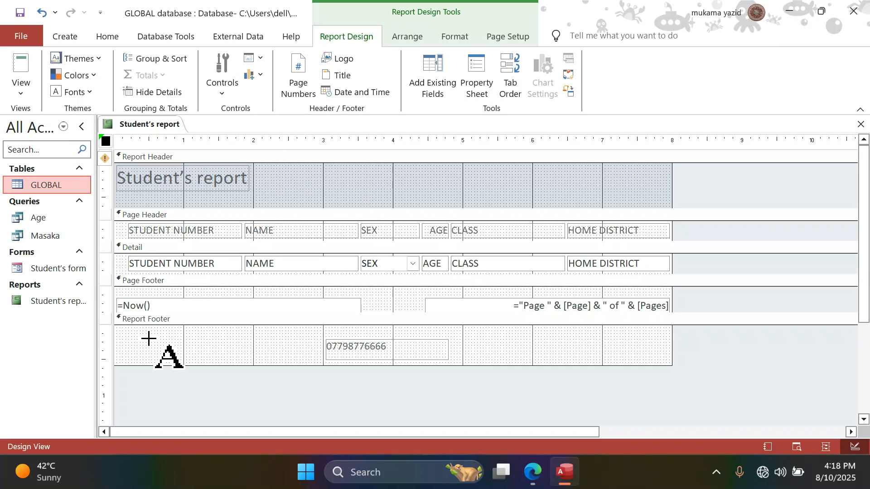
{"action": "left_click_drag", "start_coordinate": [149, 340], "coordinate": [291, 357]}
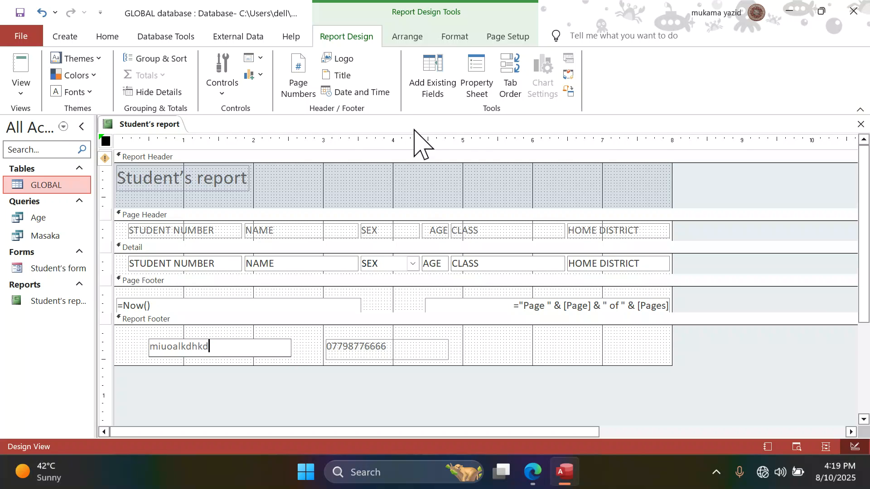
Check the footer instruction in the exam PDF, and save and close Student's report in Access.
{"action": "left_click", "coordinate": [531, 472]}
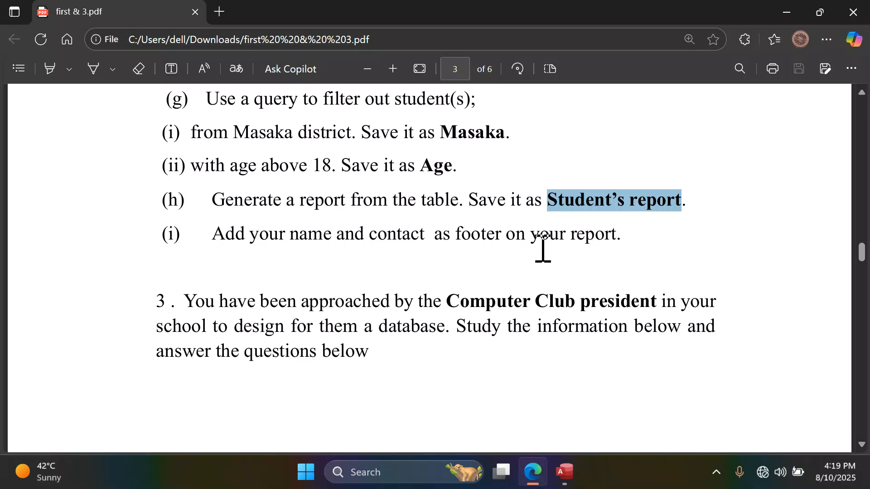
{"action": "left_click", "coordinate": [564, 472]}
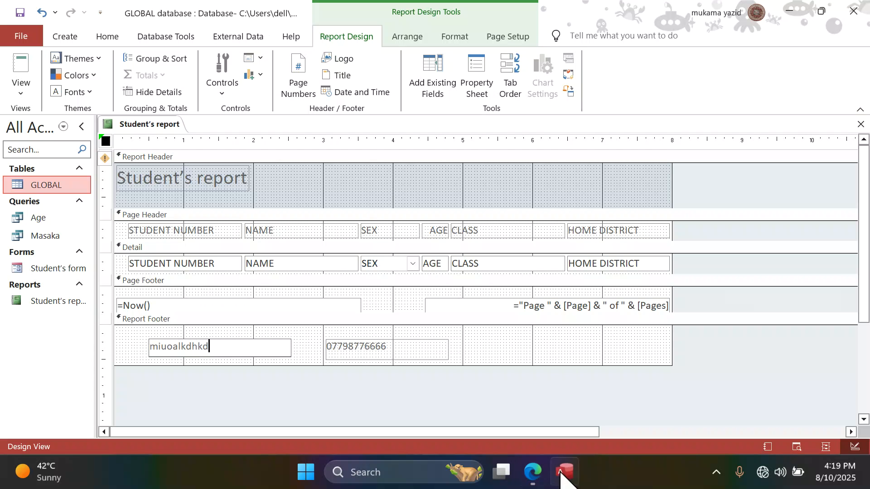
{"action": "left_click", "coordinate": [25, 16]}
{"action": "left_click", "coordinate": [861, 124]}
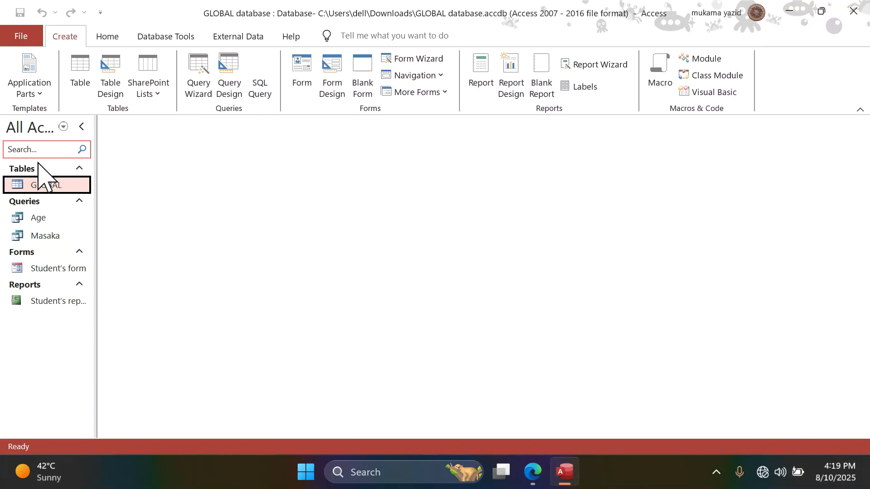
Reopen Student's report and examine the name and contact footer below the student records.
{"action": "left_click", "coordinate": [69, 302]}
{"action": "double_click", "coordinate": [69, 302]}
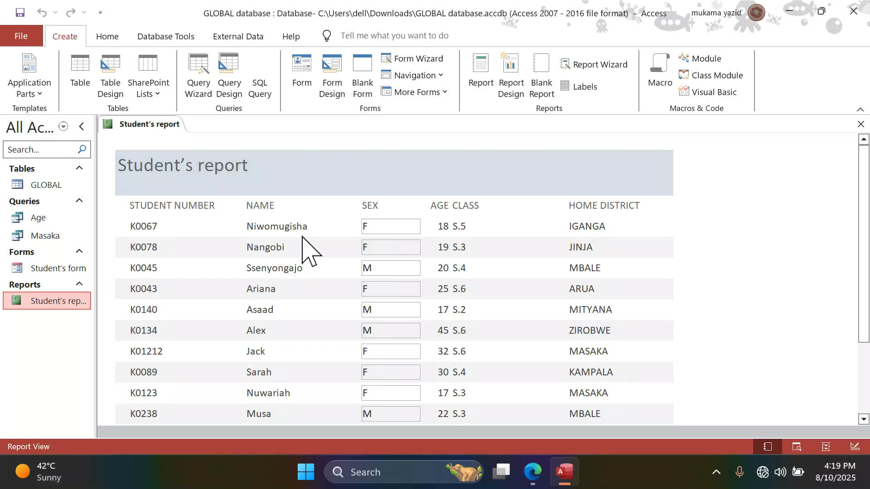
{"action": "scroll", "coordinate": [305, 227], "scroll_direction": "down", "scroll_amount": 2}
{"action": "scroll", "coordinate": [305, 226], "scroll_direction": "down", "scroll_amount": 3}
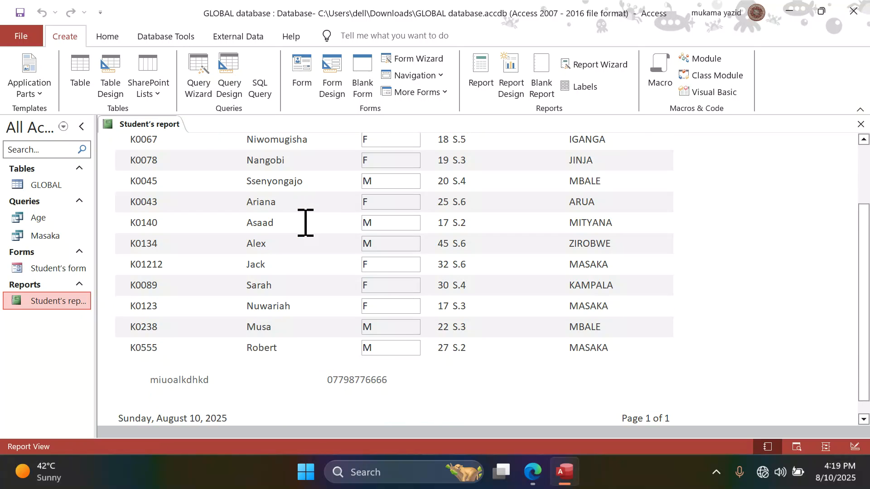
{"action": "scroll", "coordinate": [195, 385], "scroll_direction": "down", "scroll_amount": 1}
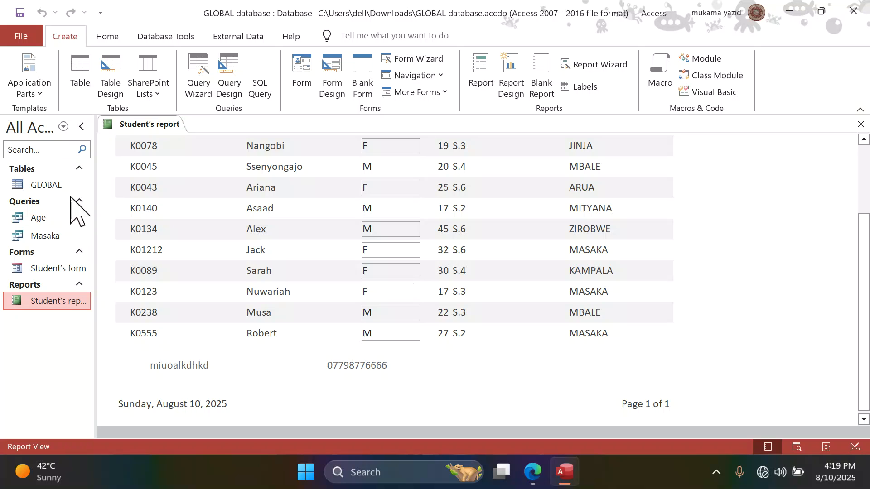
Switch to the exam PDF in Edge and review the title, date and time, query, report and footer tasks before question 3.
{"action": "left_click", "coordinate": [533, 472]}
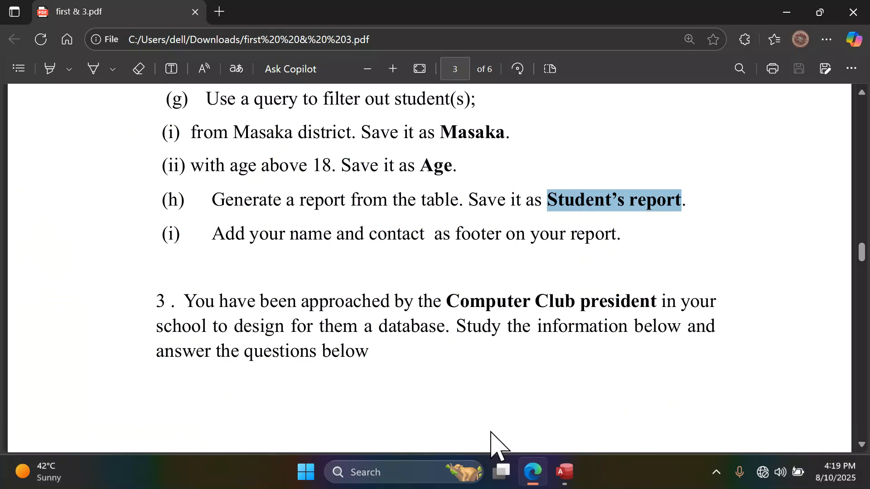
{"action": "scroll", "coordinate": [311, 256], "scroll_direction": "up", "scroll_amount": 2}
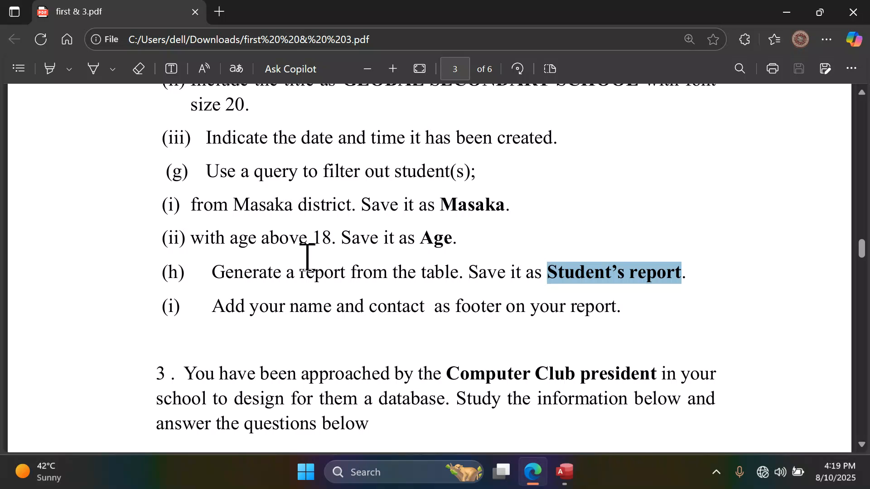
{"action": "scroll", "coordinate": [307, 258], "scroll_direction": "down", "scroll_amount": 4}
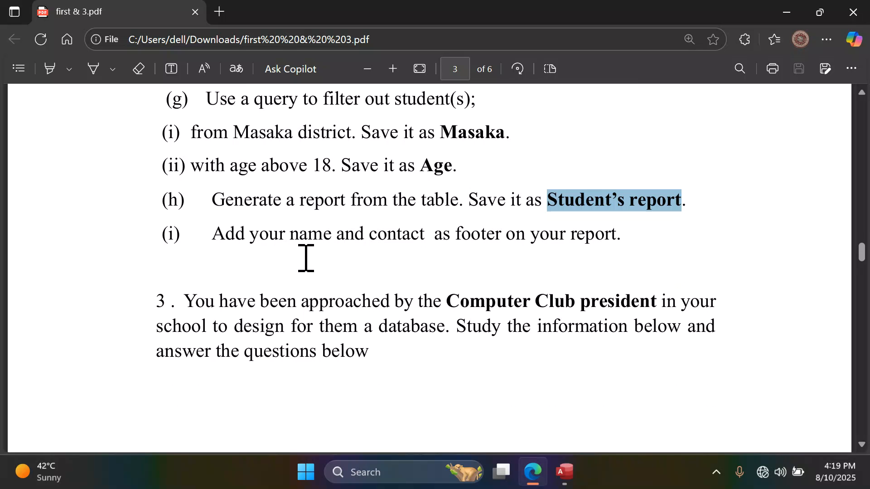
{"action": "scroll", "coordinate": [277, 277], "scroll_direction": "up", "scroll_amount": 1}
{"action": "scroll", "coordinate": [273, 277], "scroll_direction": "up", "scroll_amount": 4}
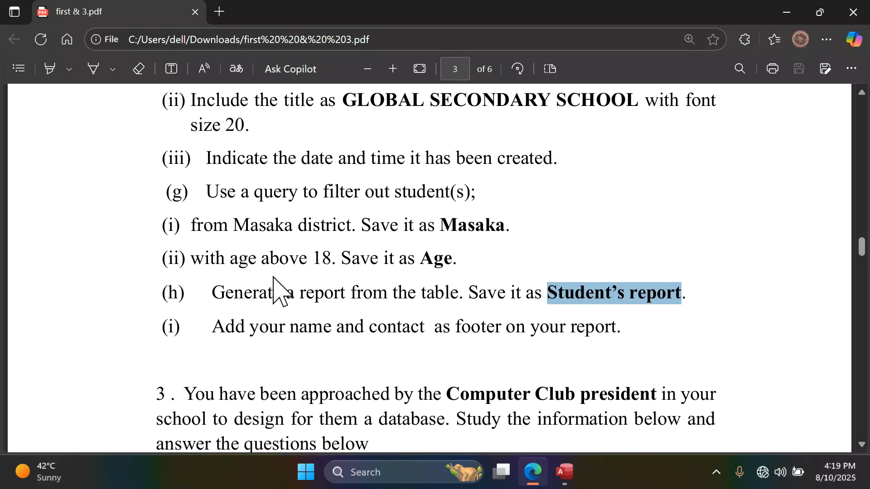